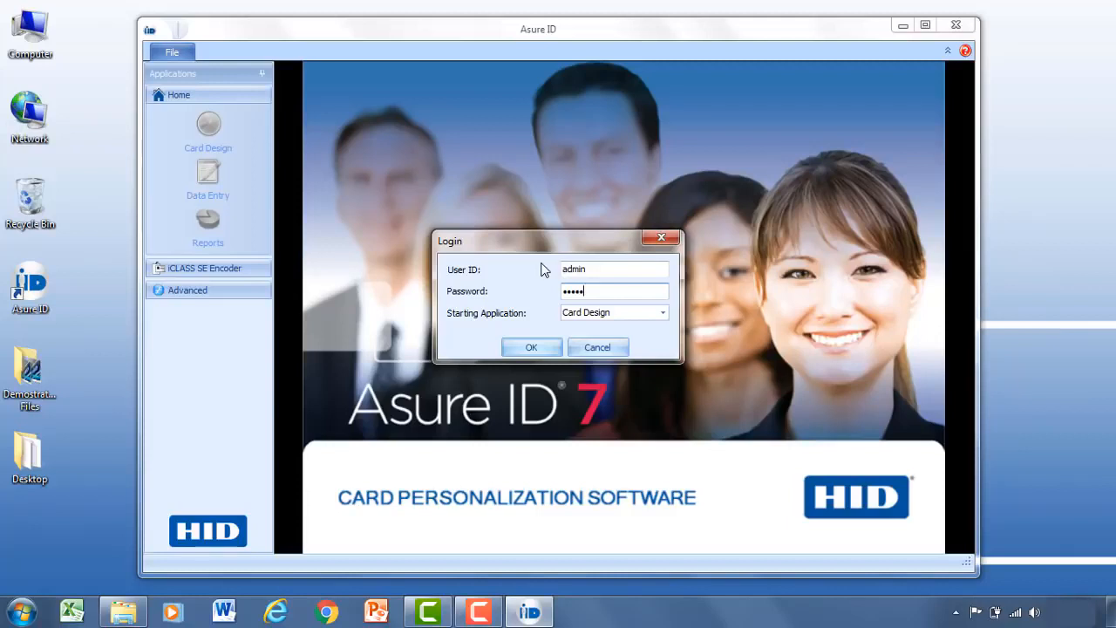
Log in with Card Design as the starting application and maximize the Asure ID window.
click(663, 313)
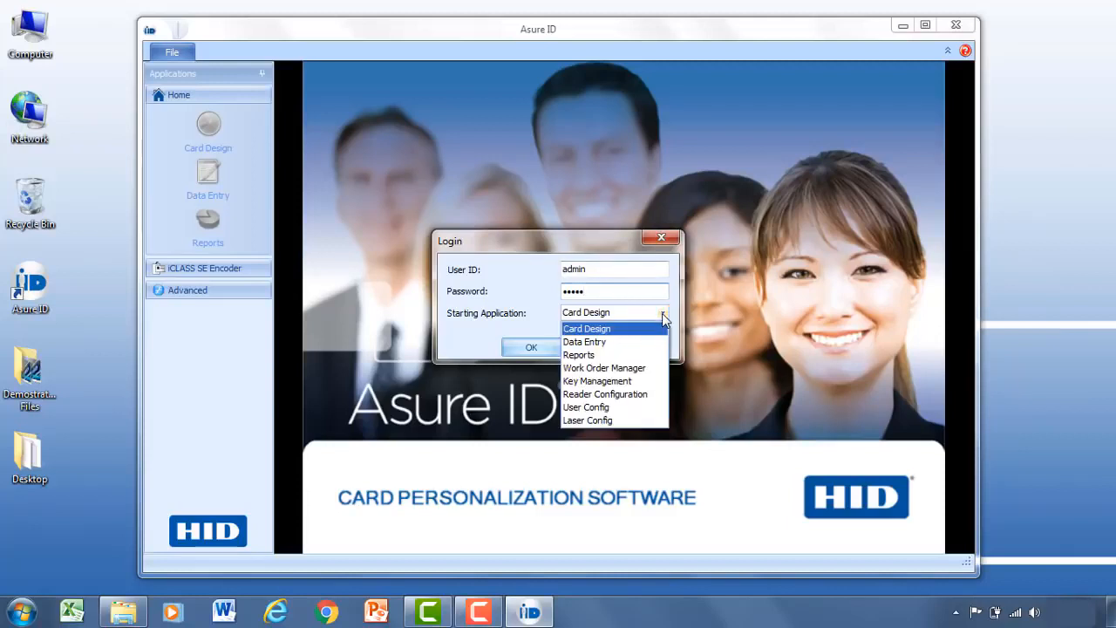
click(610, 331)
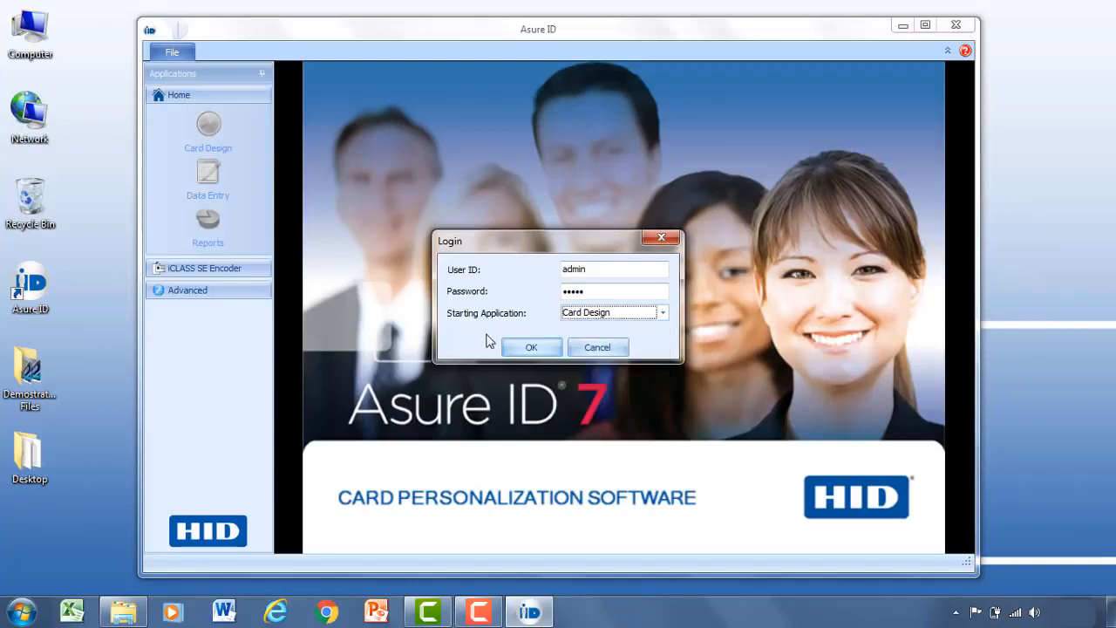
click(531, 347)
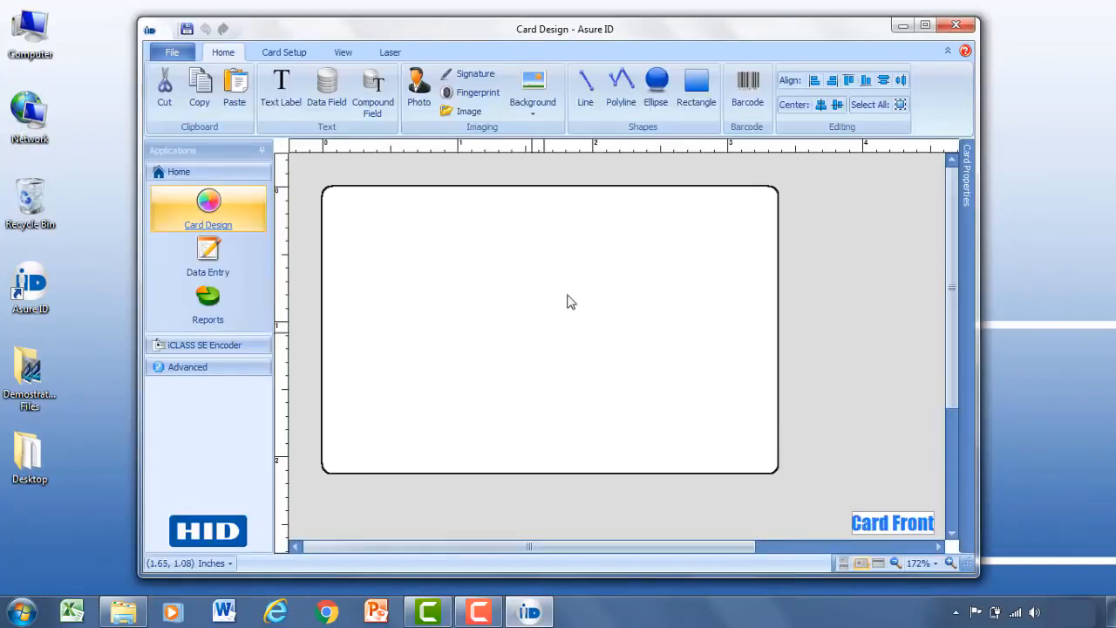
click(927, 30)
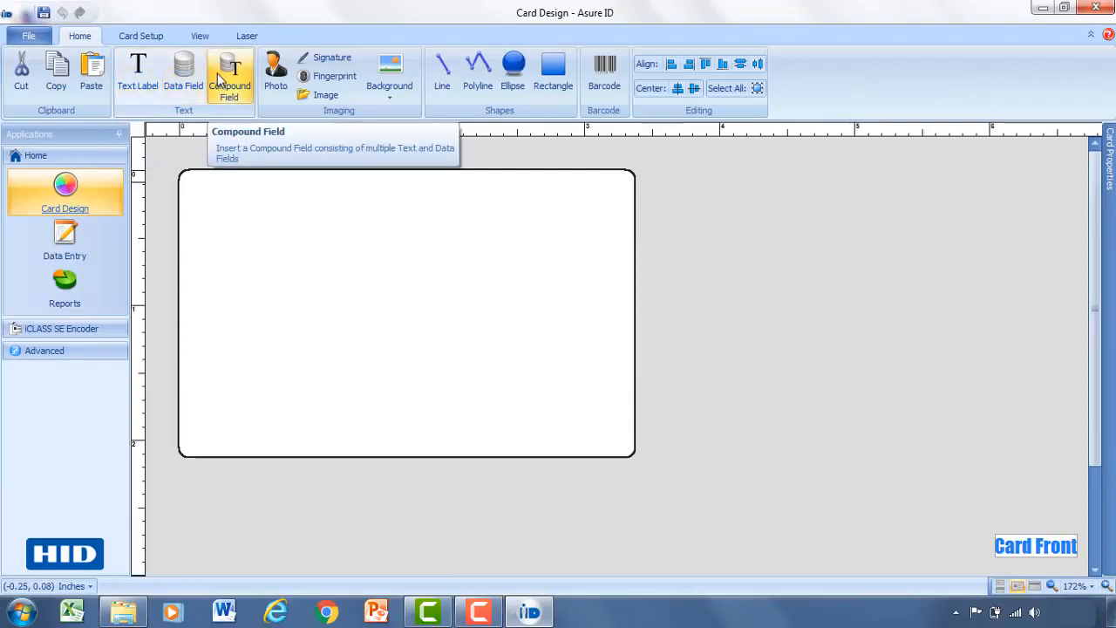
click(490, 87)
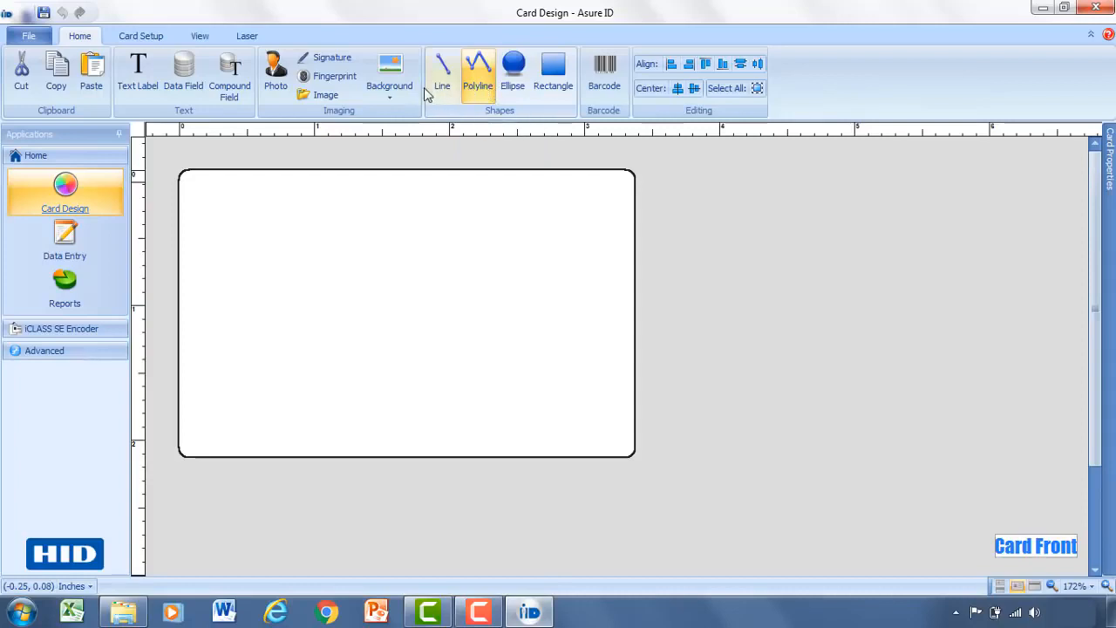
click(136, 39)
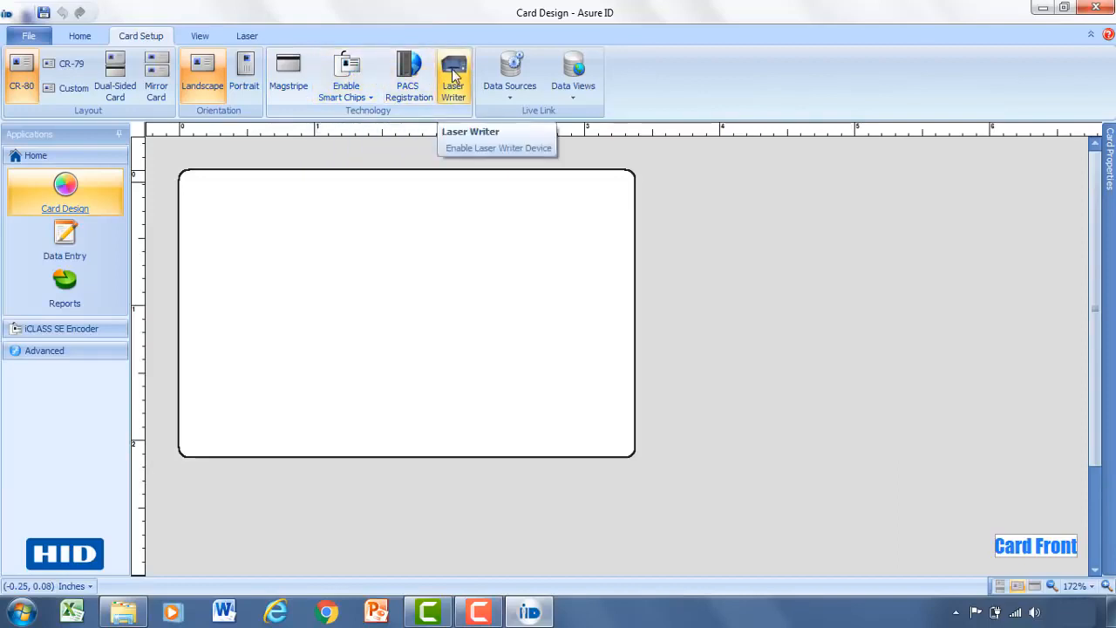
click(535, 96)
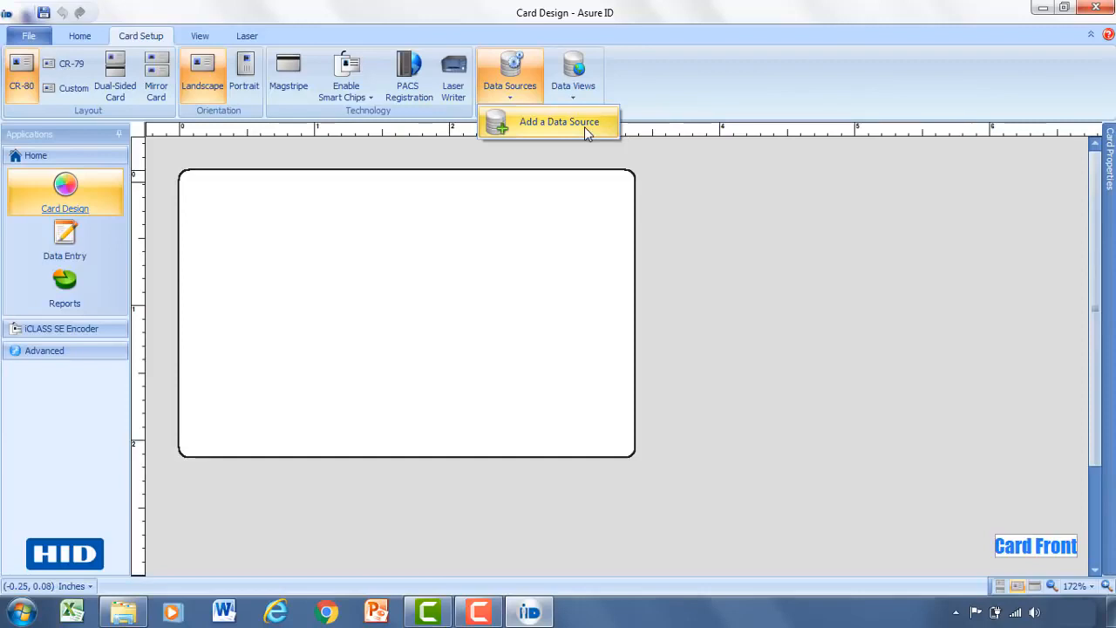
click(636, 91)
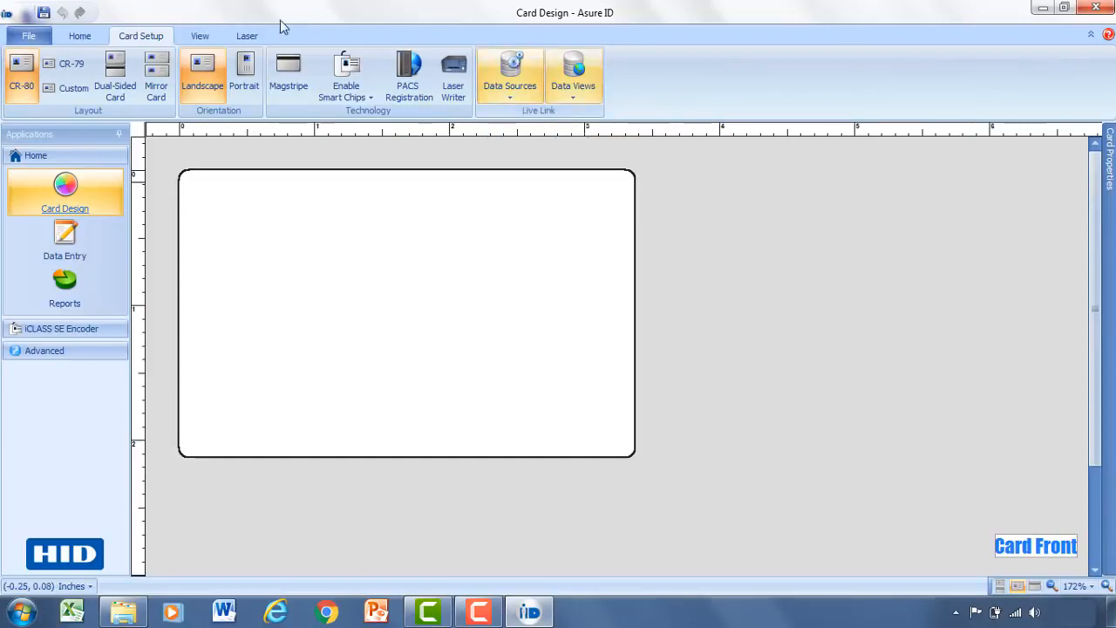
click(197, 38)
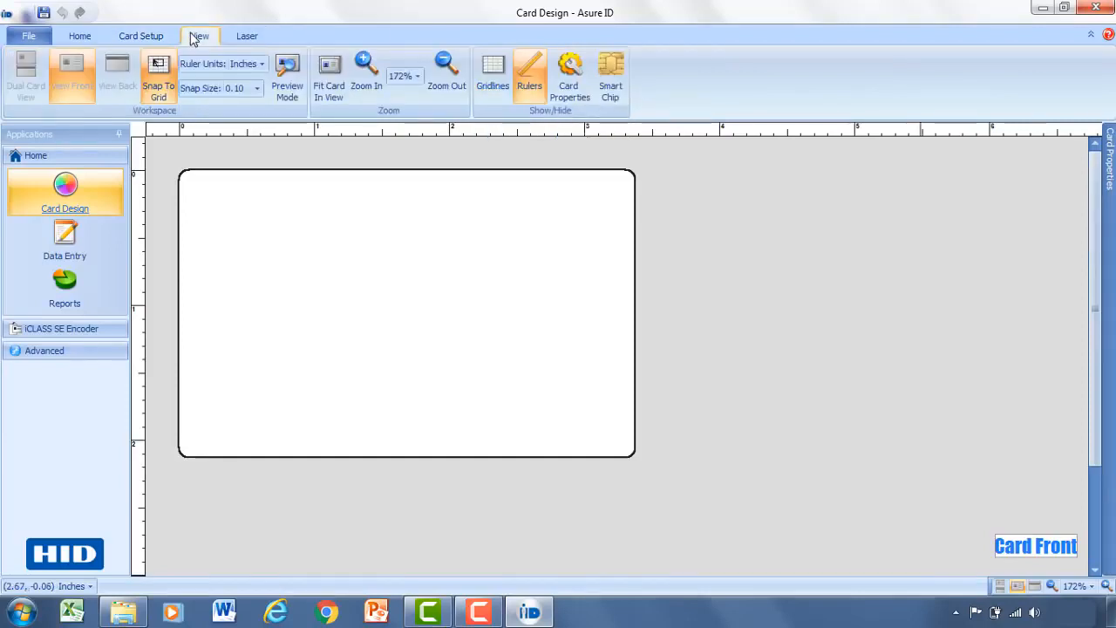
click(246, 39)
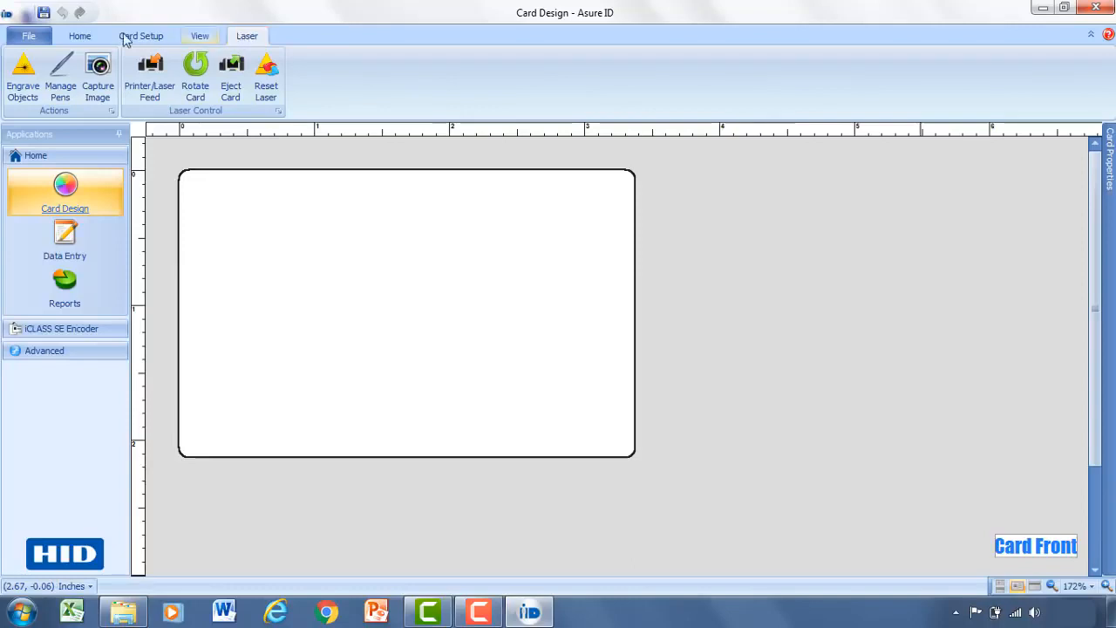
click(80, 37)
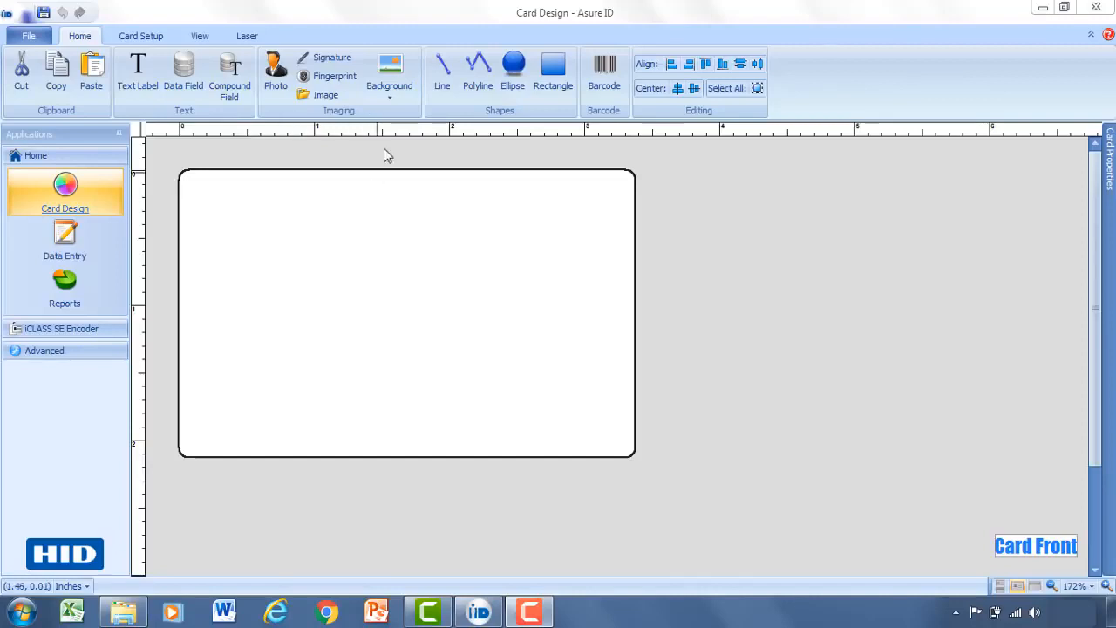
click(397, 93)
Browse the sample backgrounds, then apply the plain lavender colour (192, 192, 255) to the card front.
click(436, 144)
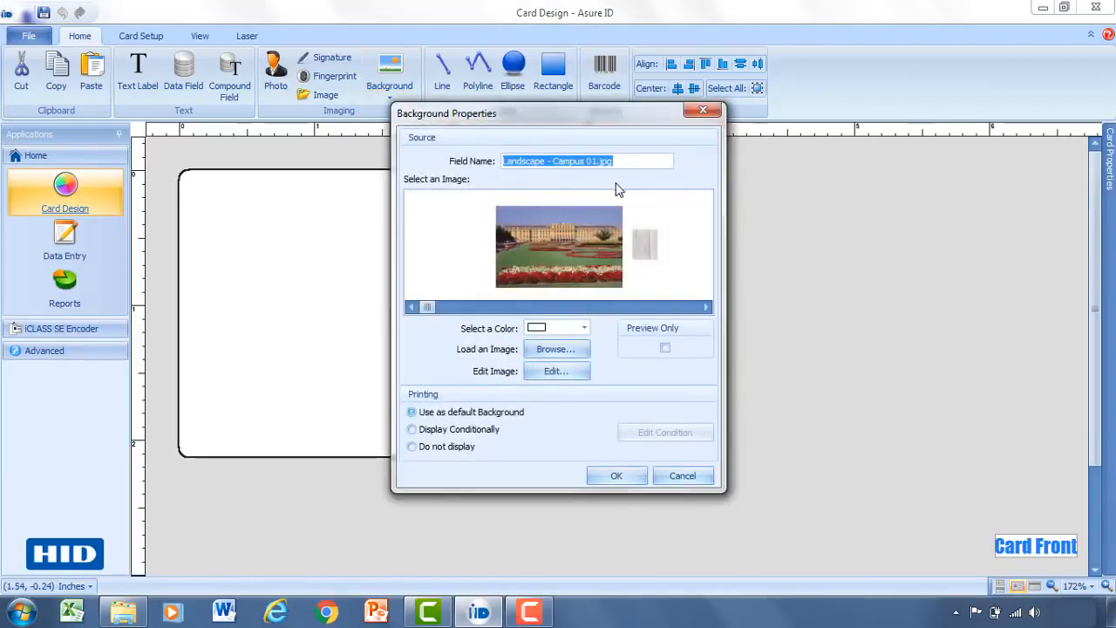
click(705, 307)
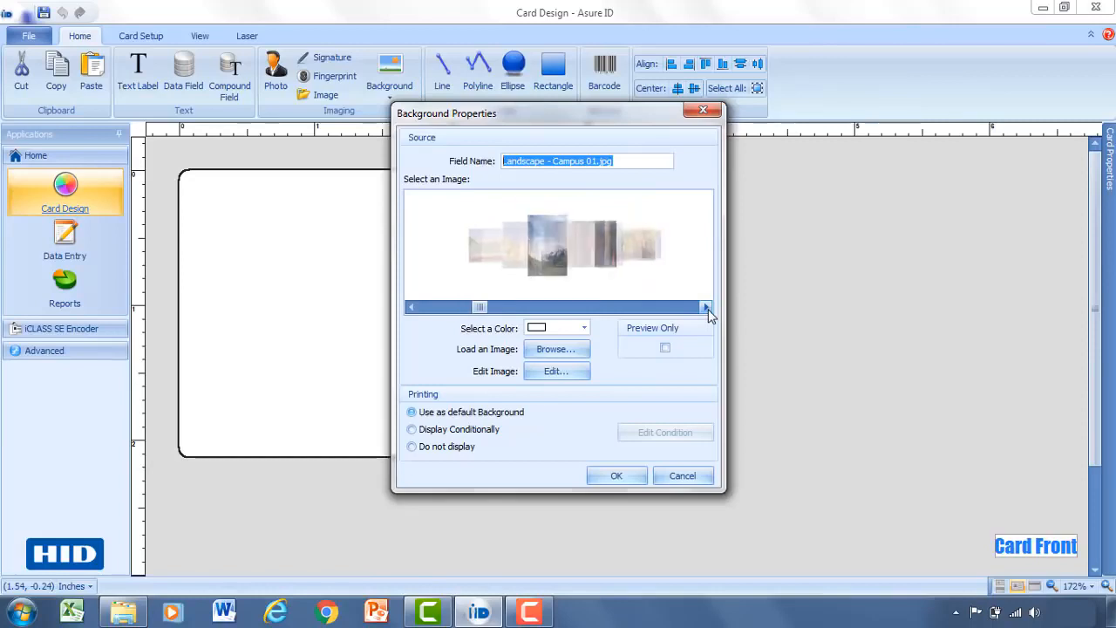
click(705, 307)
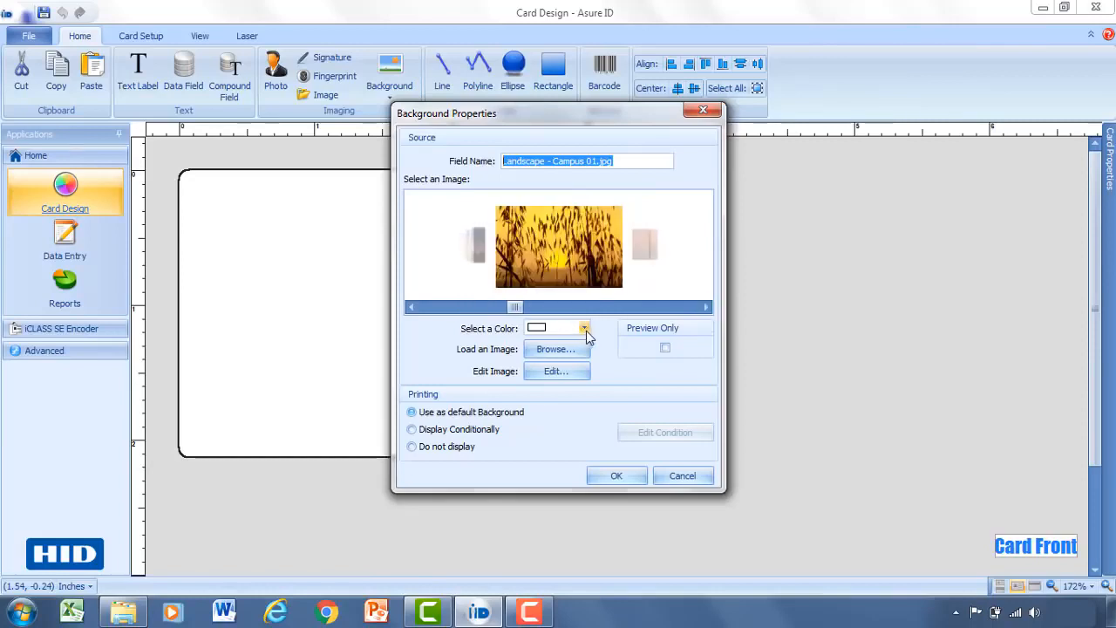
click(585, 328)
click(585, 328)
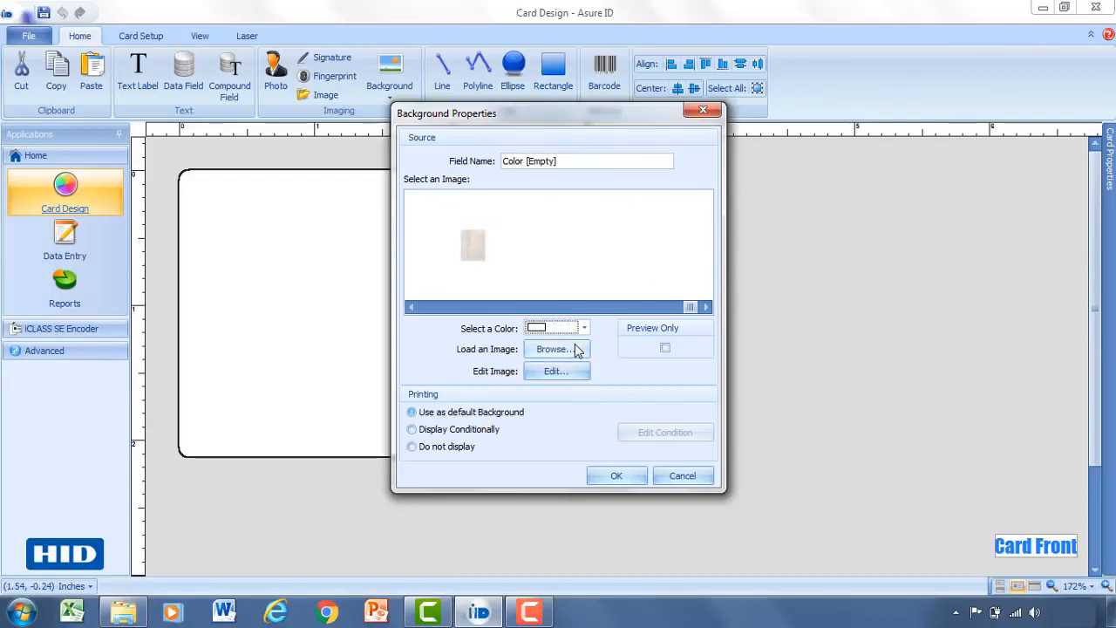
click(588, 329)
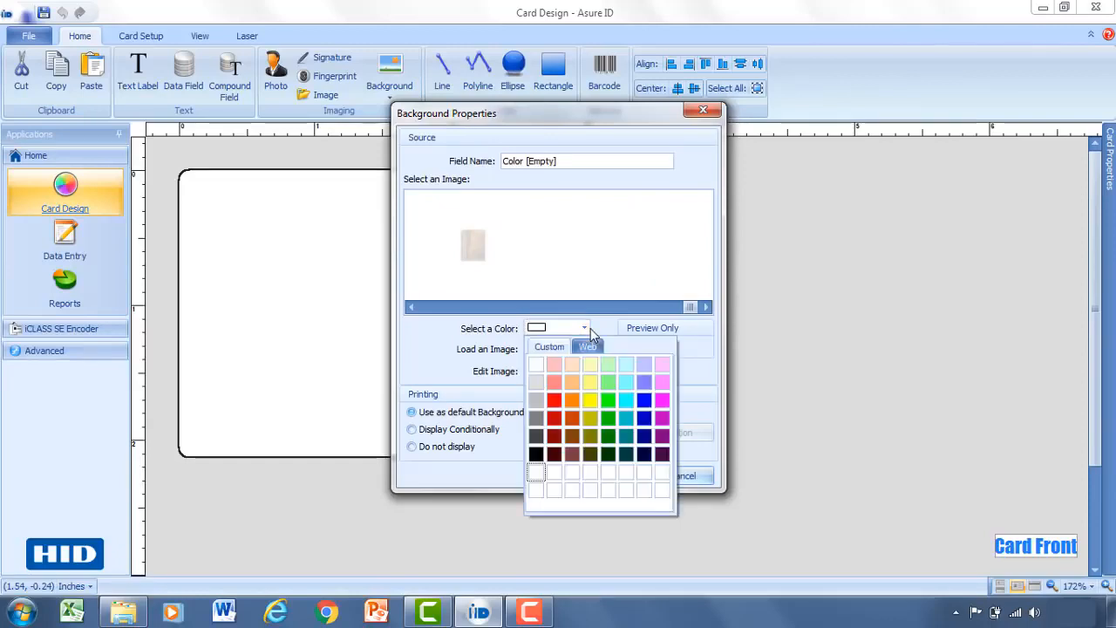
click(643, 363)
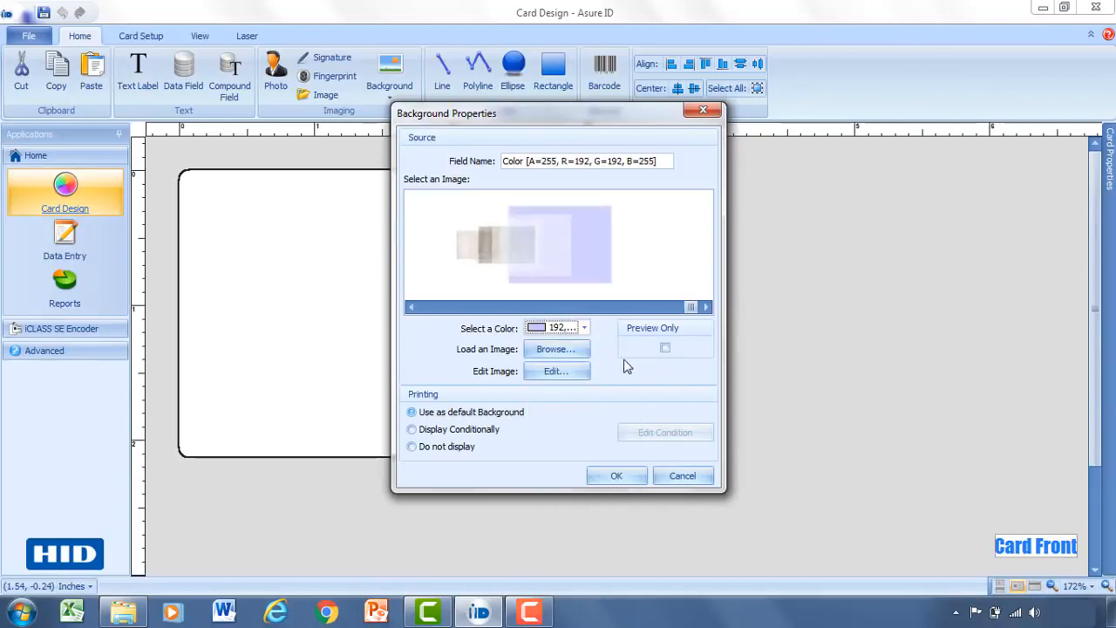
click(618, 475)
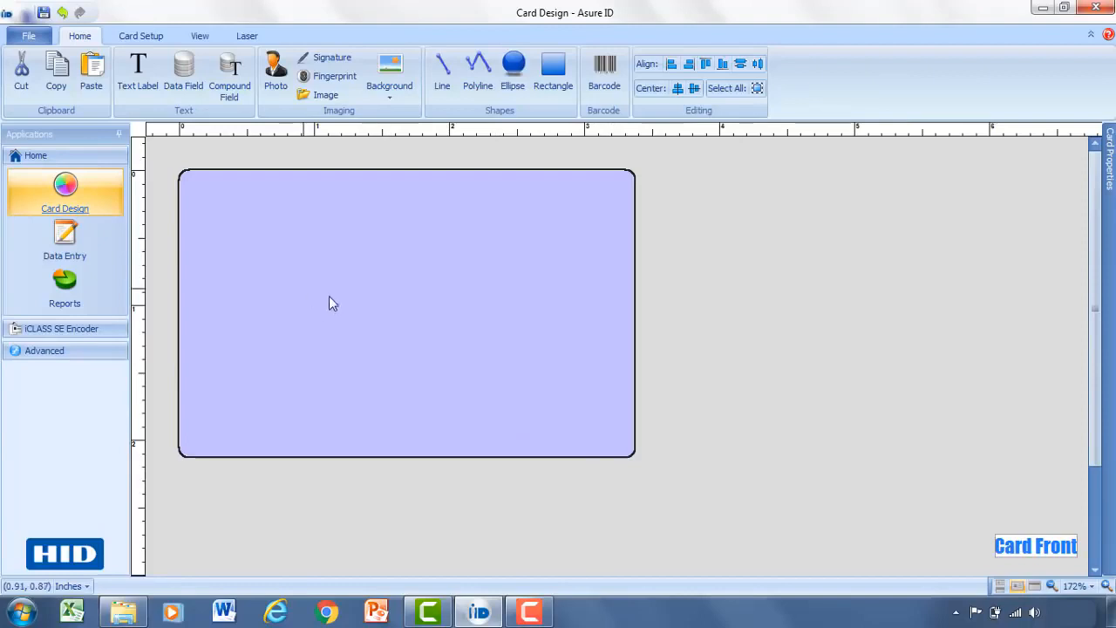
Draw a text label near the card's top-left and set its text to HID GLOBAL.
click(147, 90)
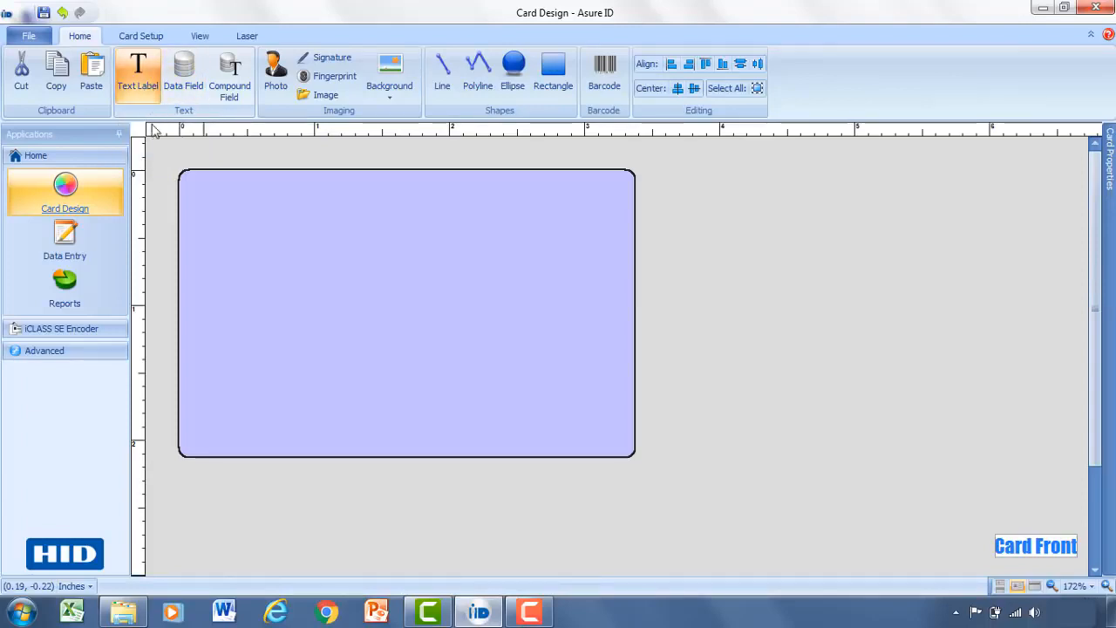
drag(200, 186, 429, 271)
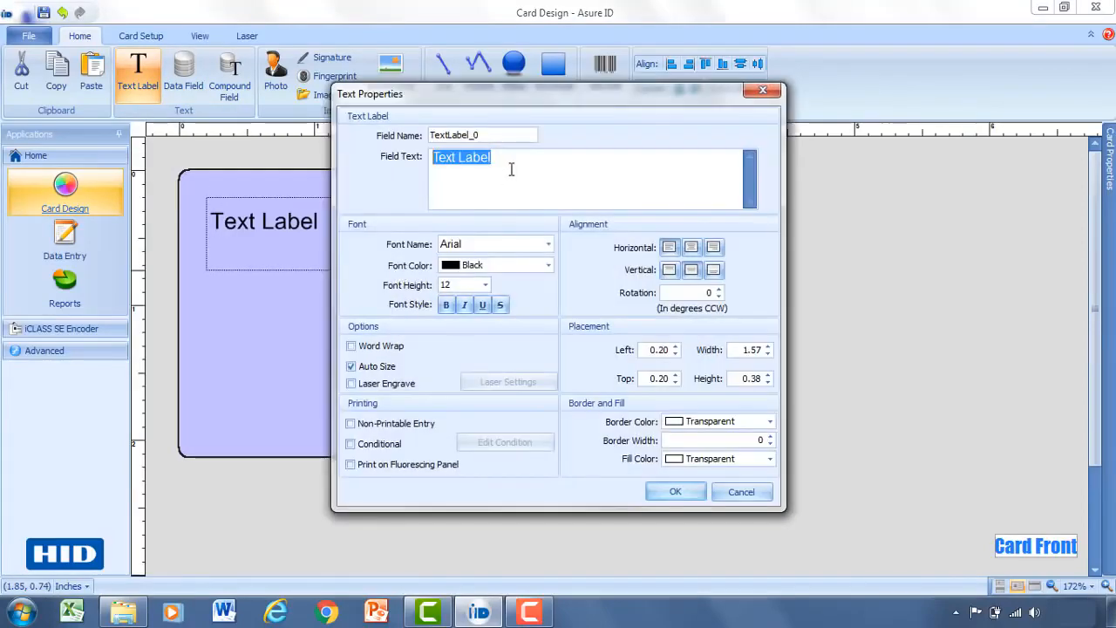
drag(491, 160, 423, 164)
text(HID GLOBAL)
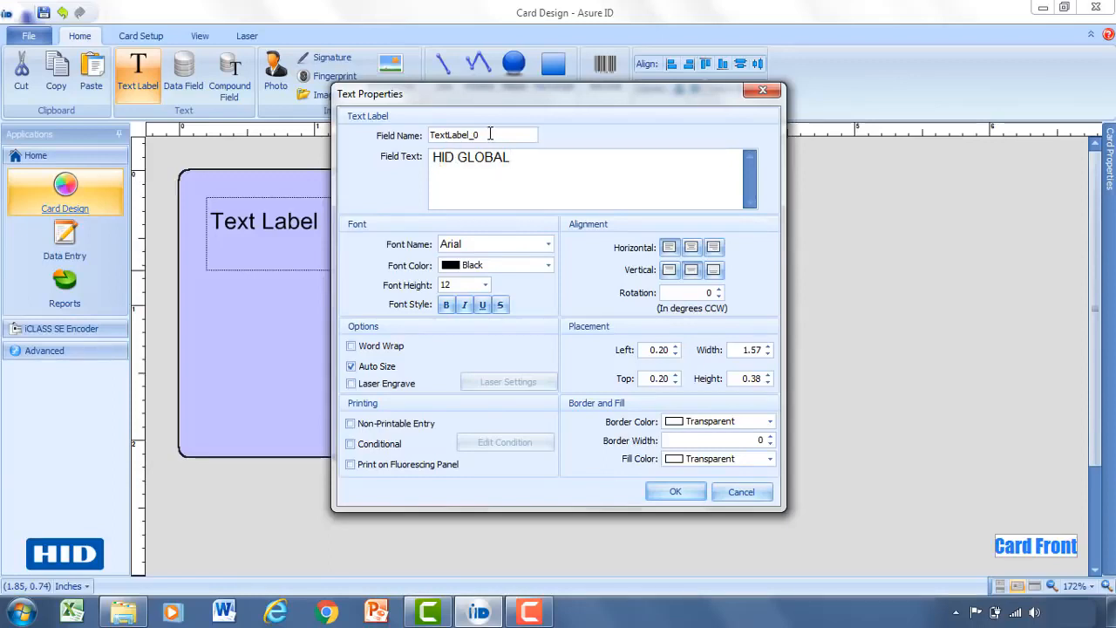
drag(431, 135, 485, 135)
click(486, 136)
Format the title as Arial, colour 0,0,192, size 16, and nudge it to the top-left.
click(547, 244)
scroll(506, 349, down, 15)
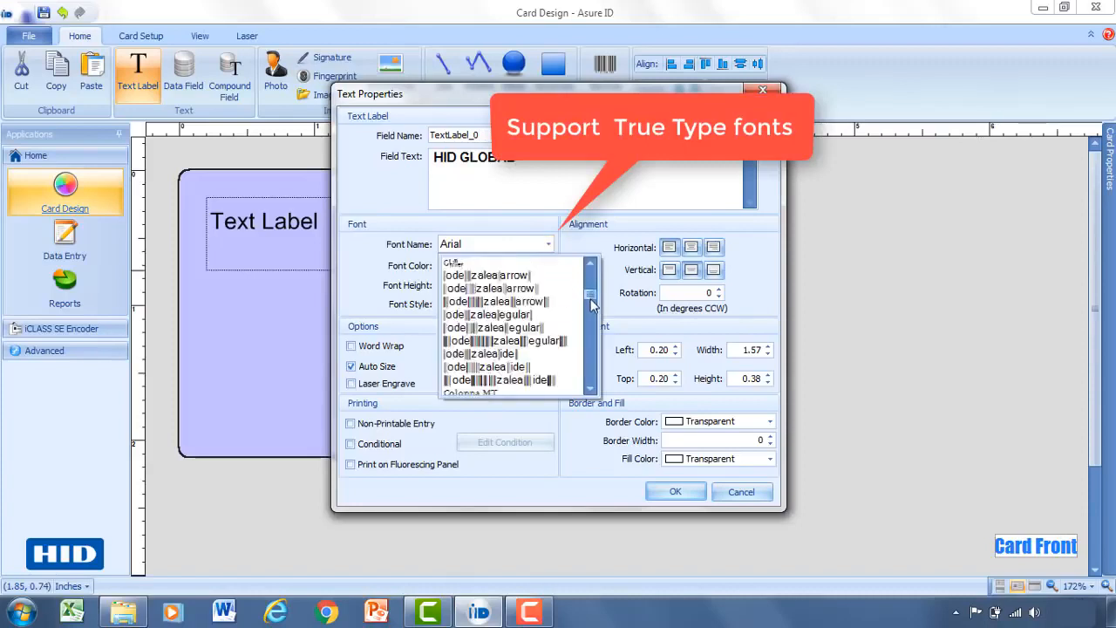
scroll(505, 355, down, 2)
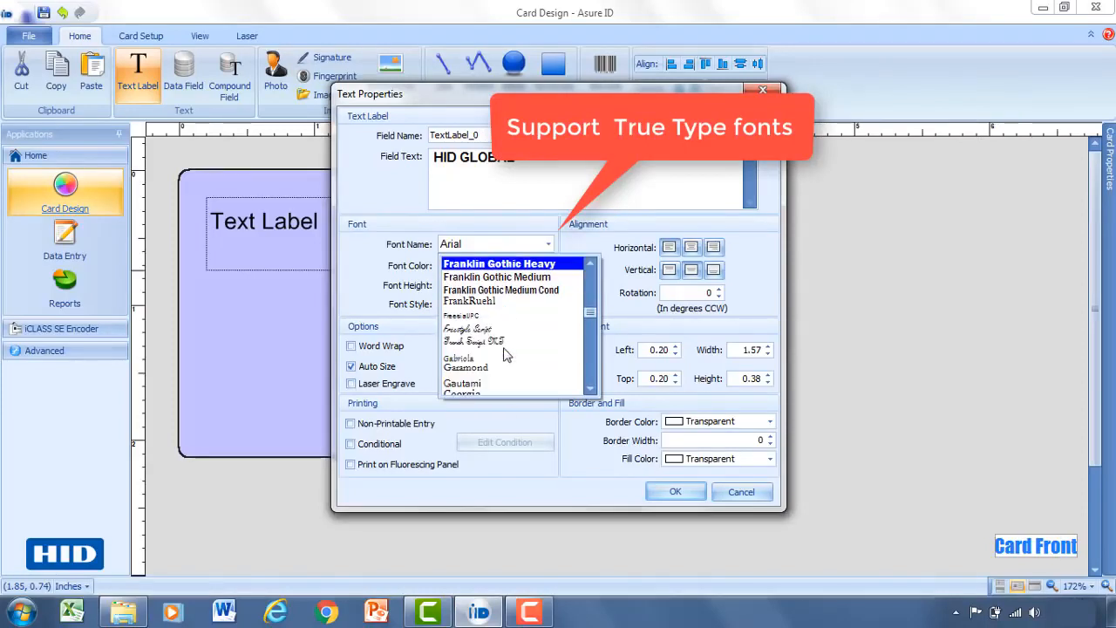
click(542, 189)
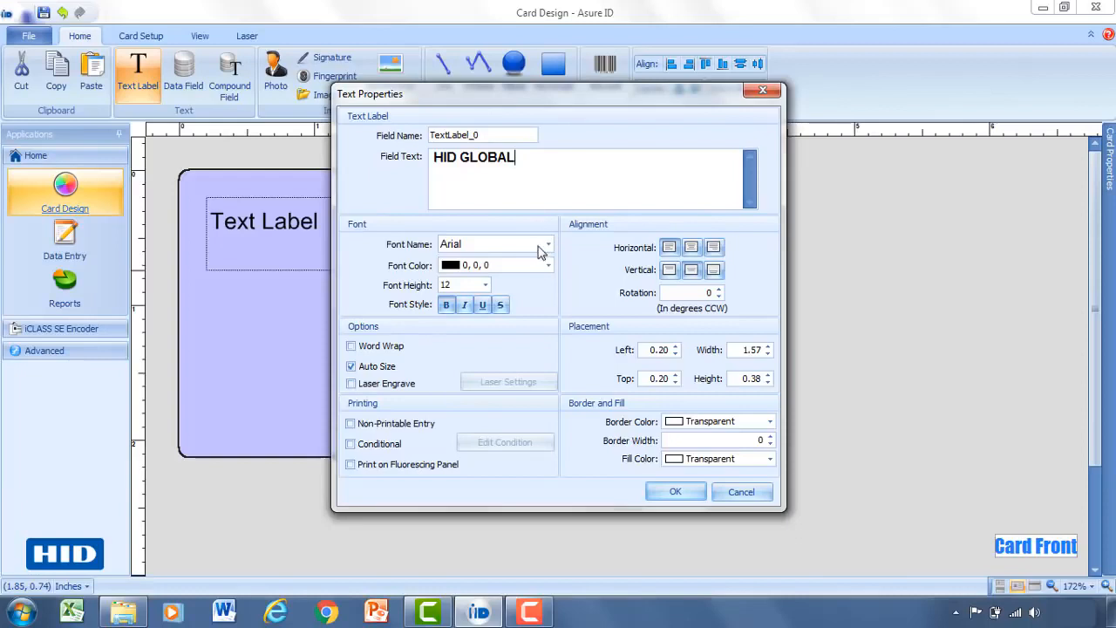
click(548, 267)
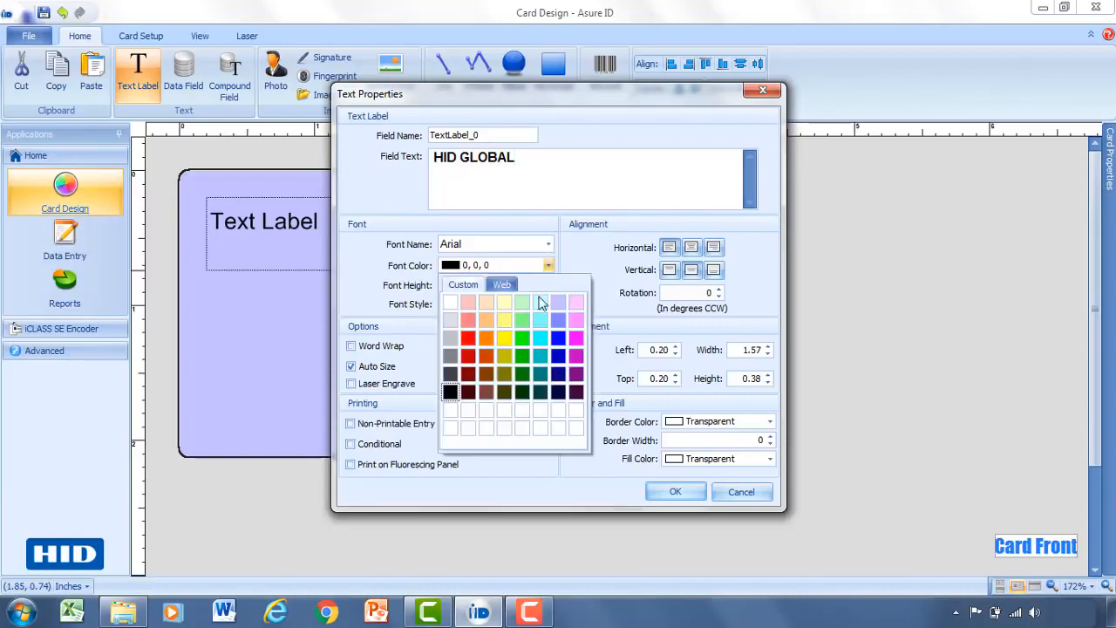
click(559, 358)
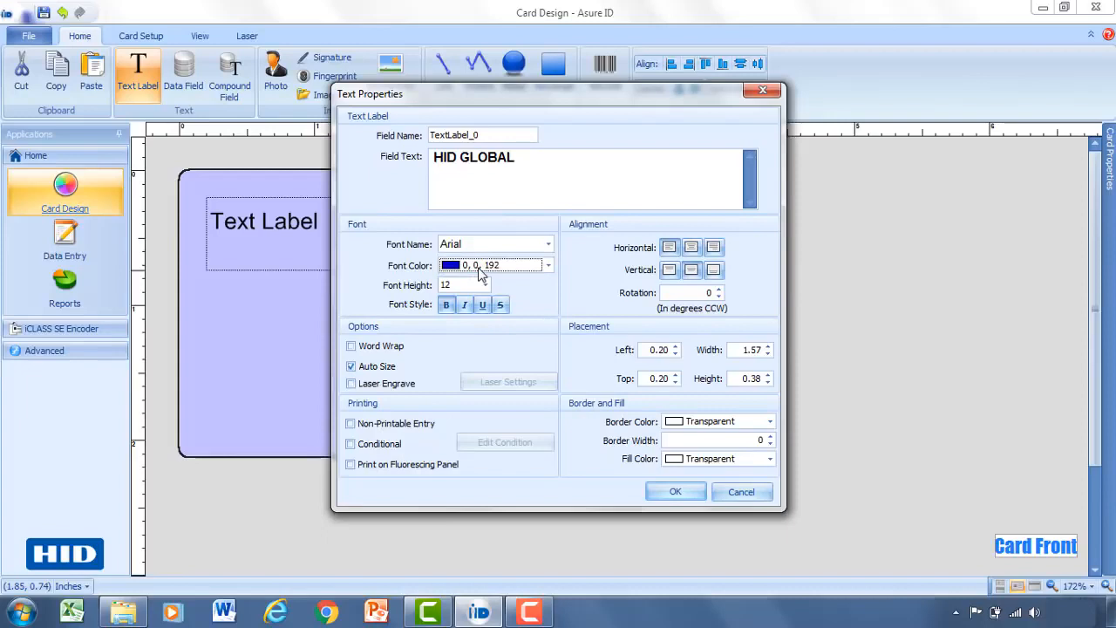
click(484, 285)
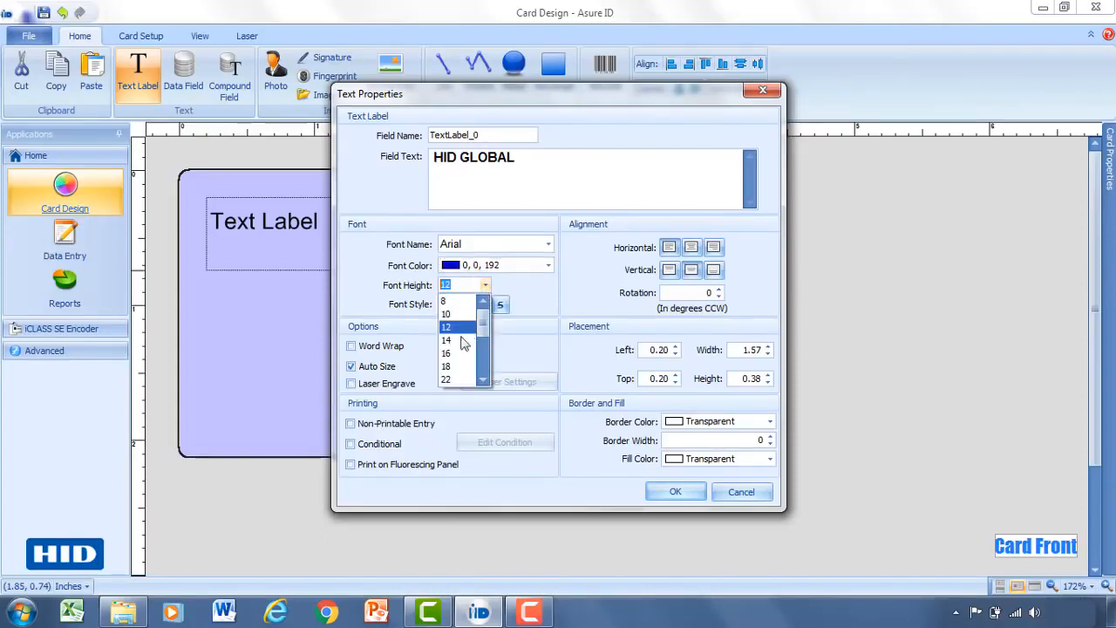
click(454, 361)
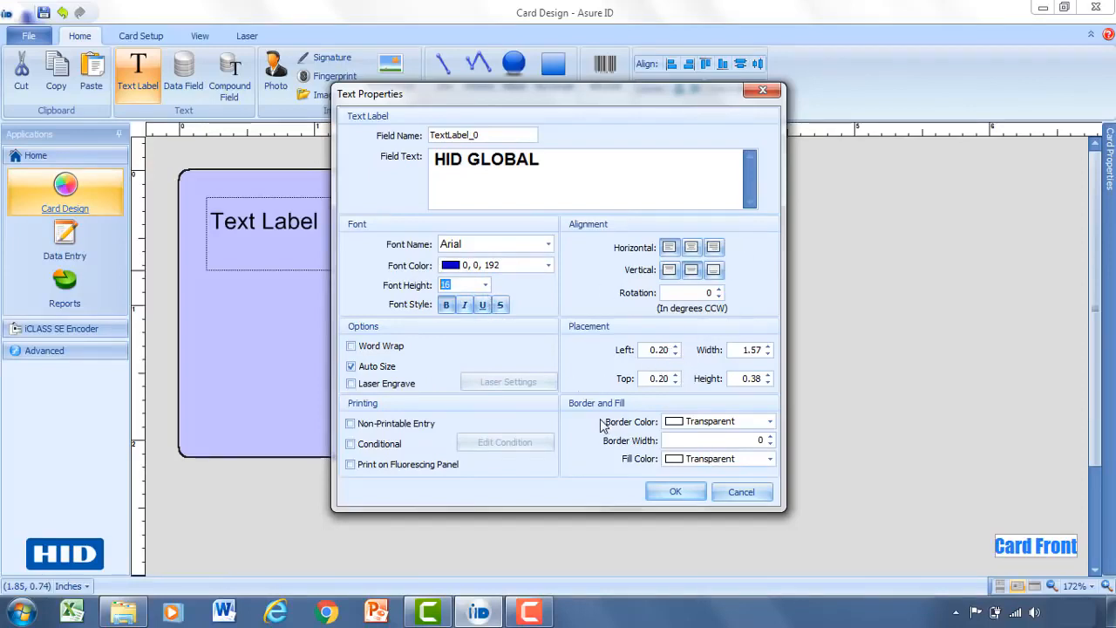
click(669, 494)
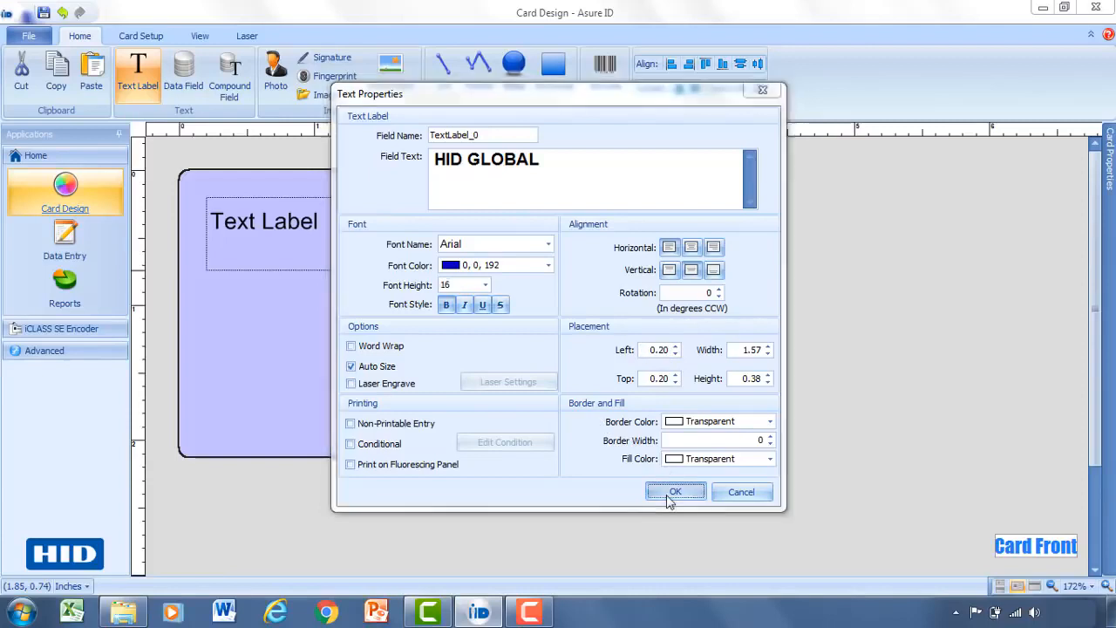
drag(346, 239, 331, 229)
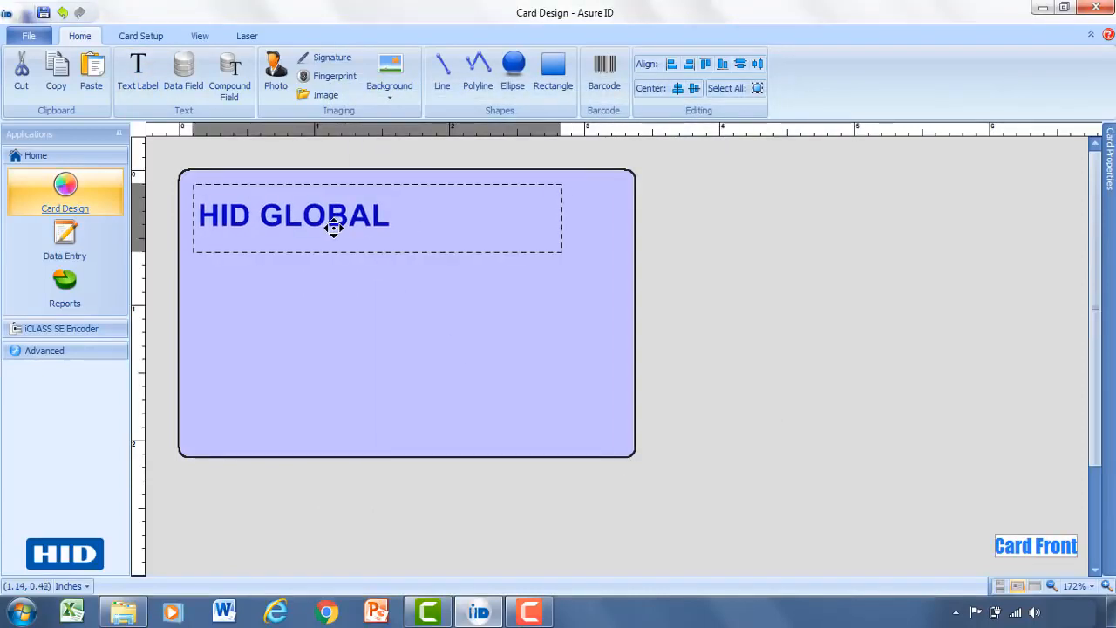
click(333, 283)
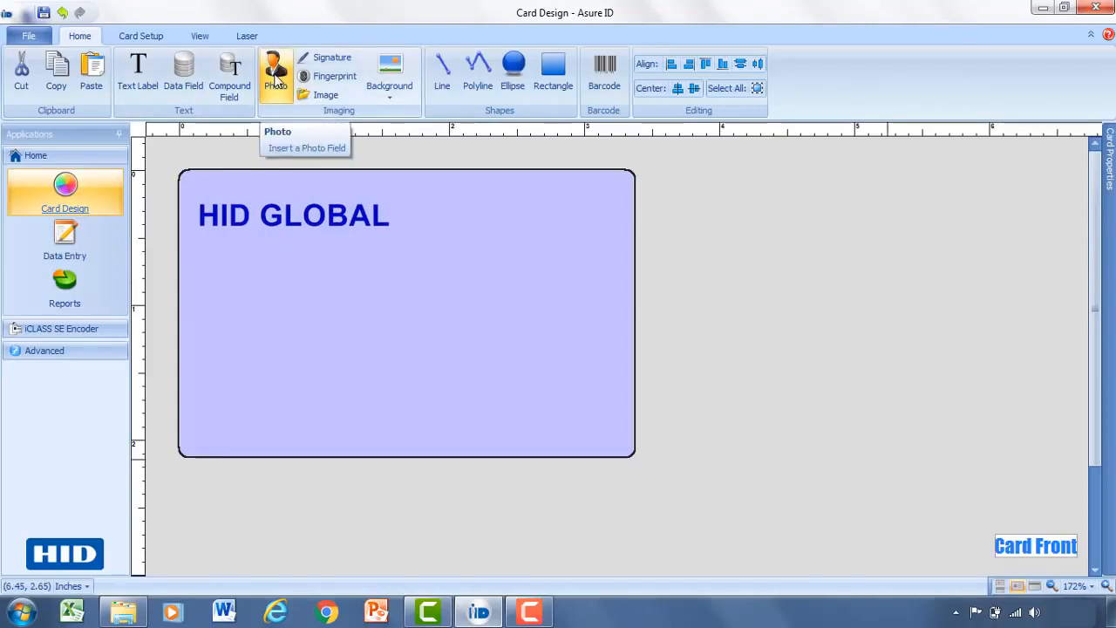
Draw a photo field on the card's right, named EMP Photo with .JPG format.
click(275, 77)
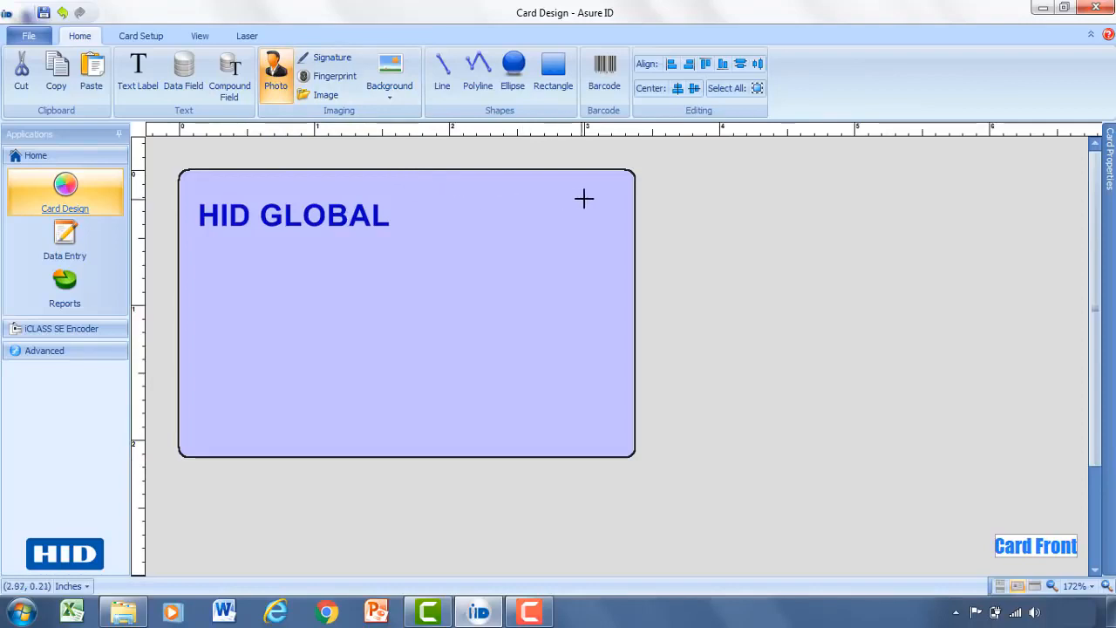
drag(599, 197, 443, 387)
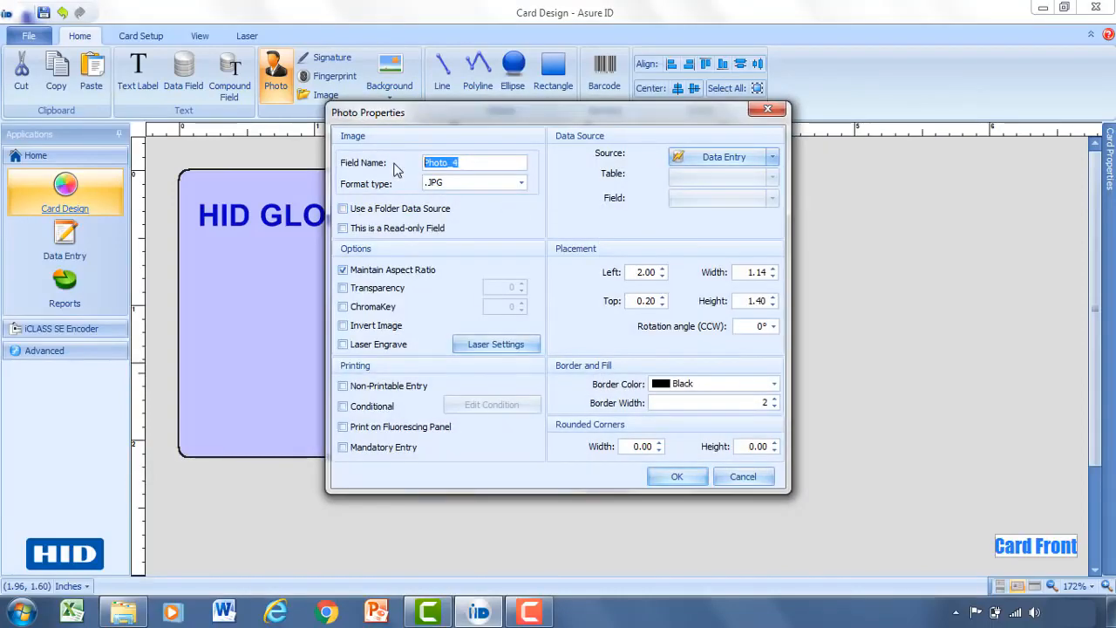
click(473, 161)
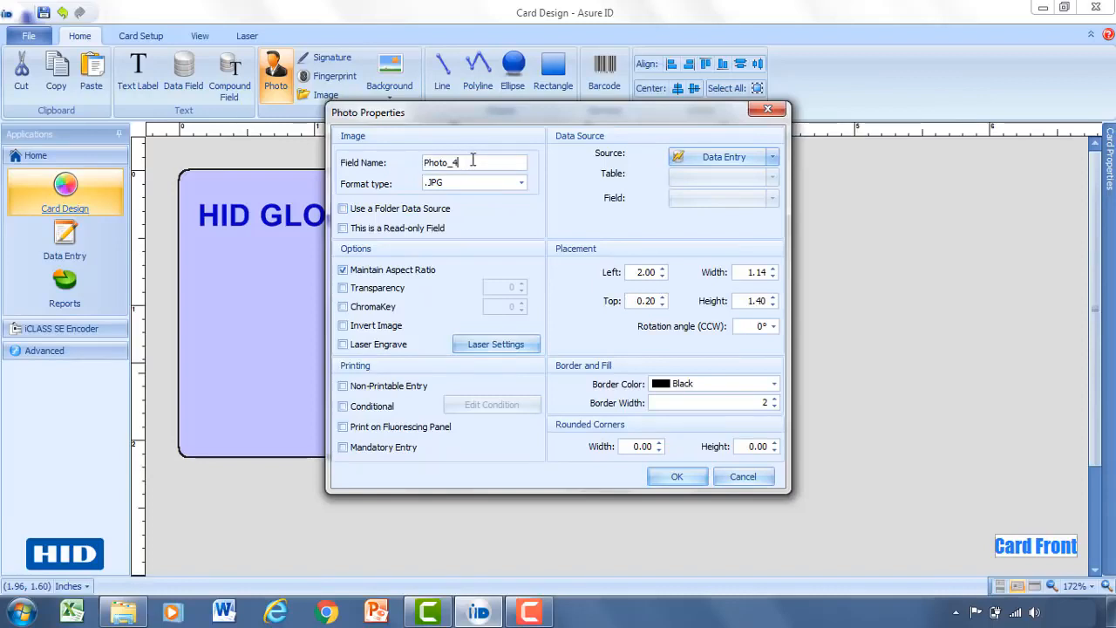
drag(476, 161, 416, 164)
text(EMP)
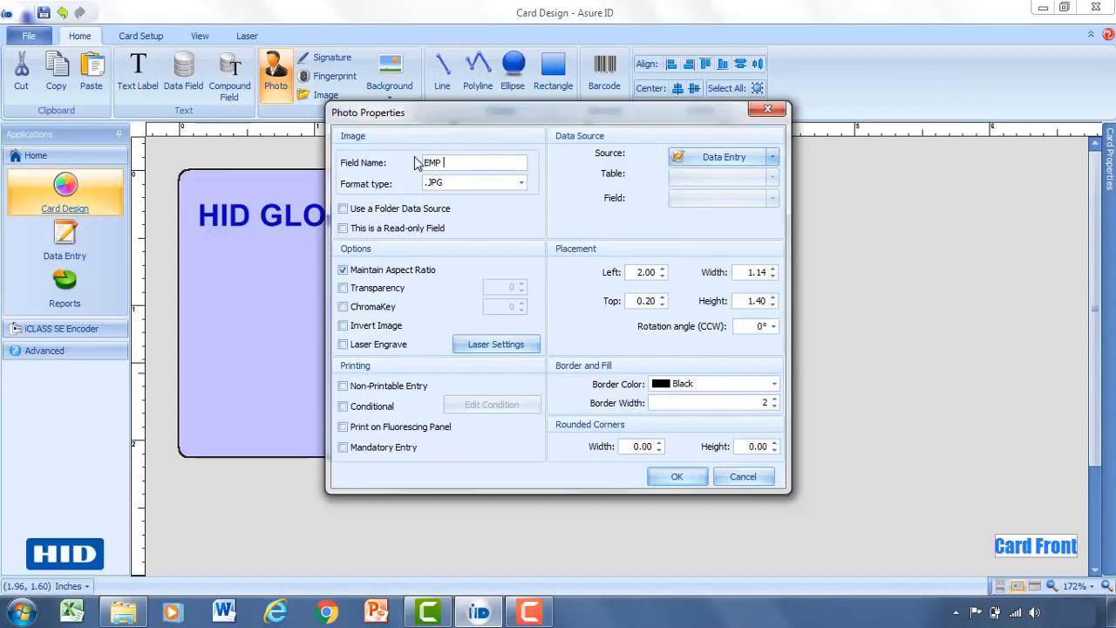
text( Photo)
click(521, 183)
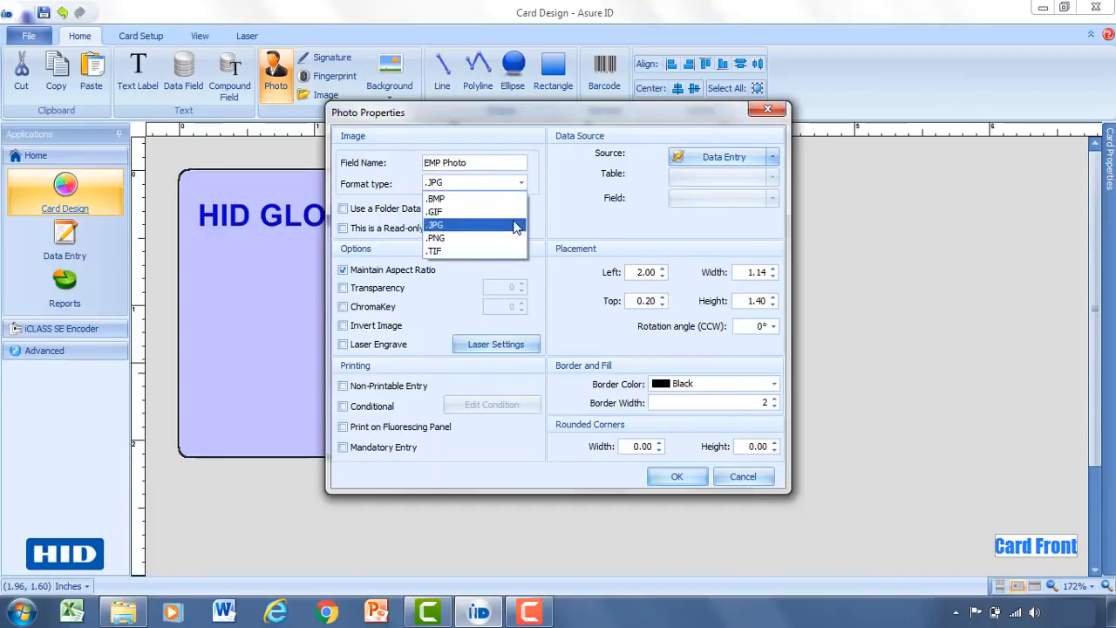
click(516, 225)
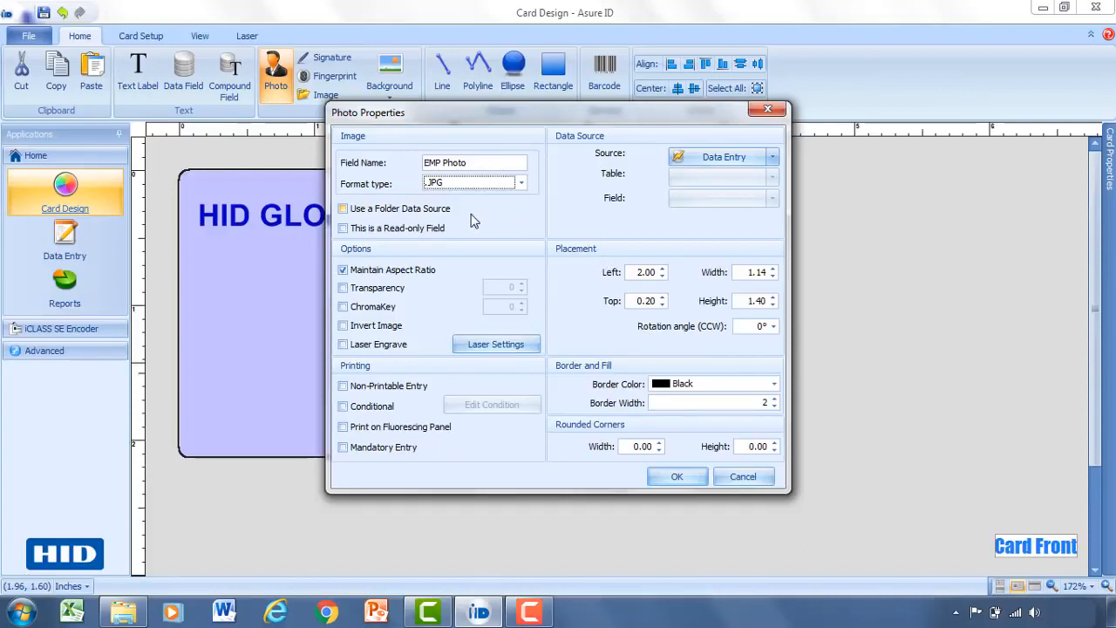
Keep Data Entry as the photo source, confirm, and move the EMP Photo box slightly lower.
click(342, 210)
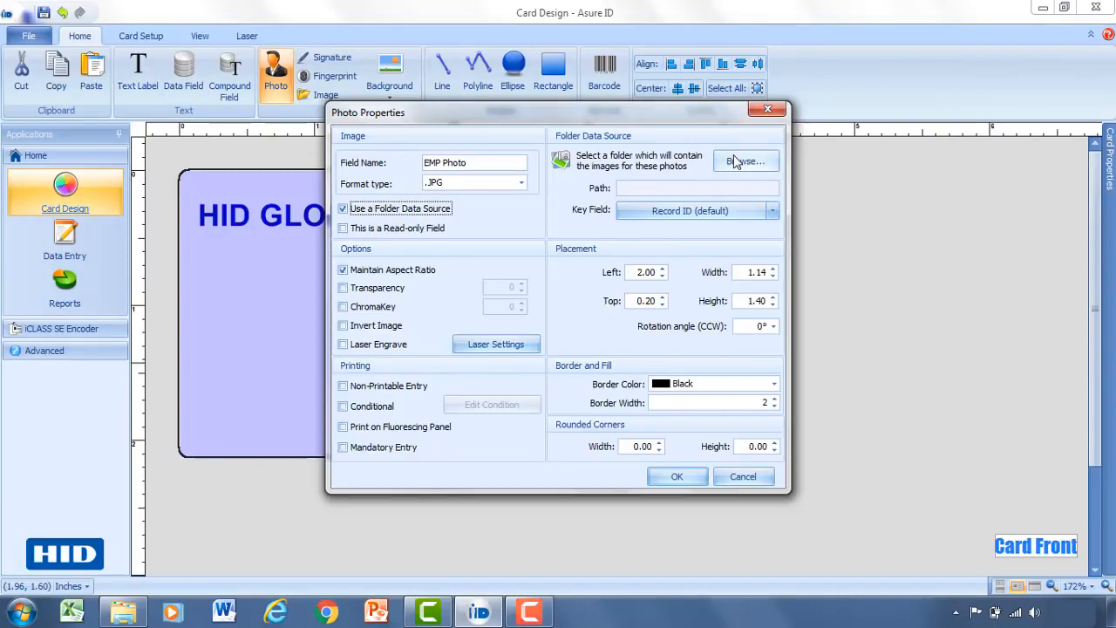
click(343, 209)
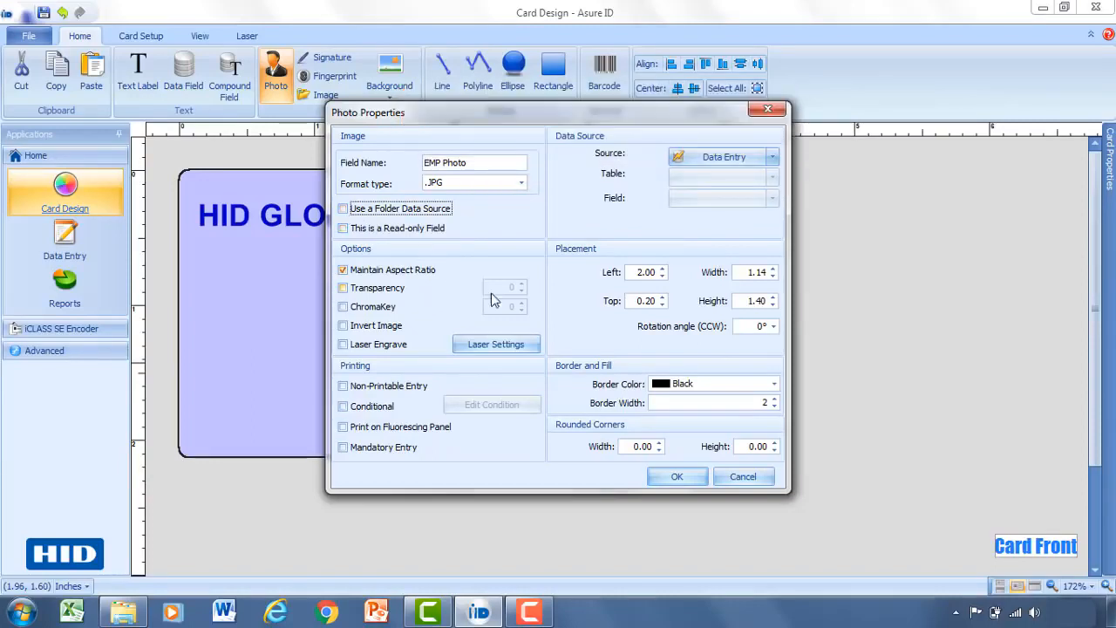
click(672, 477)
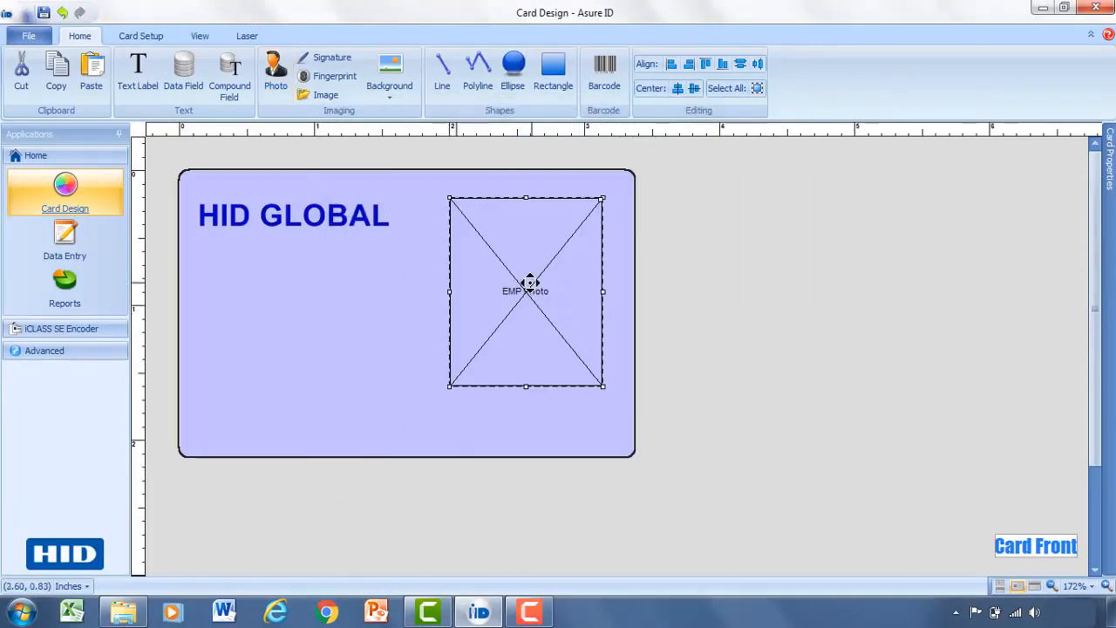
drag(528, 284, 523, 319)
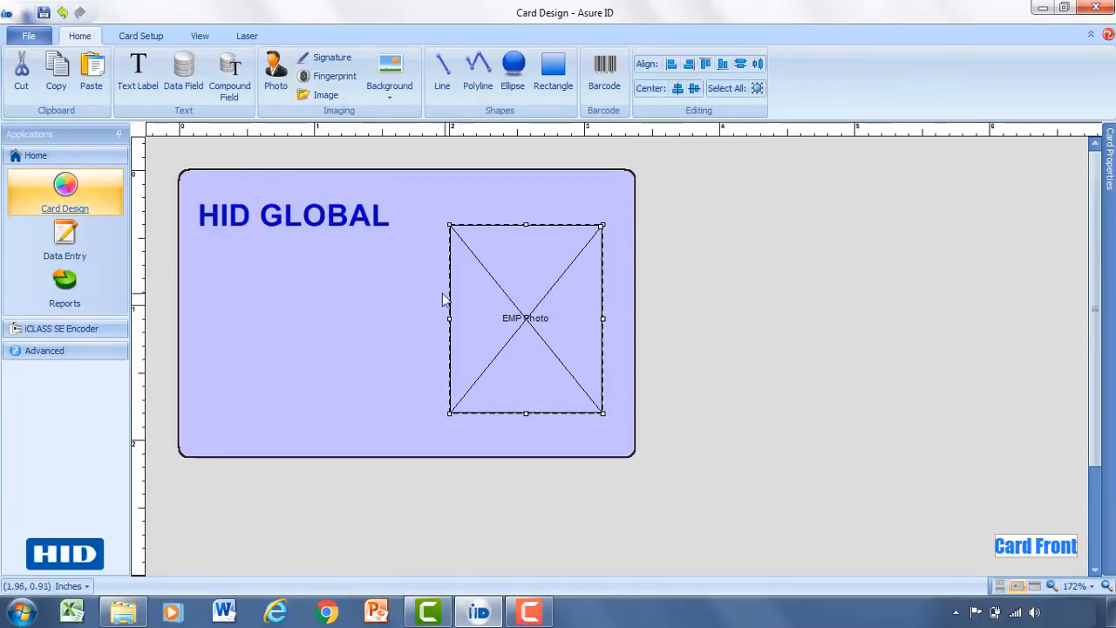
Draw a data field named First Name under HID GLOBAL and shift it slightly left.
click(182, 75)
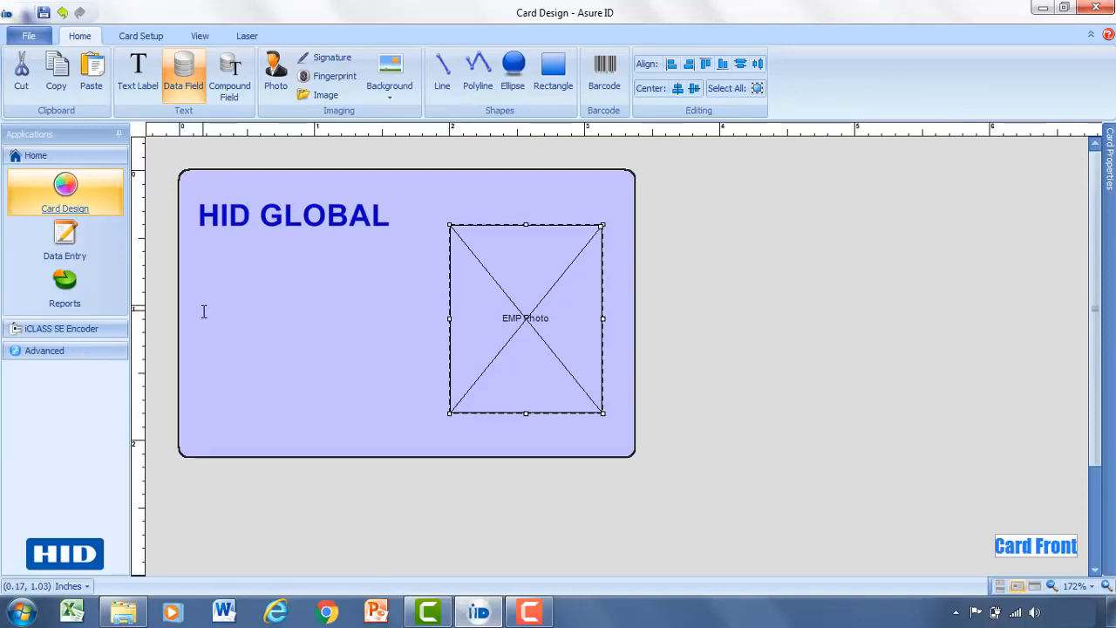
mouse_move(206, 305)
mouse_down()
mouse_move(349, 346)
mouse_move(398, 332)
mouse_up()
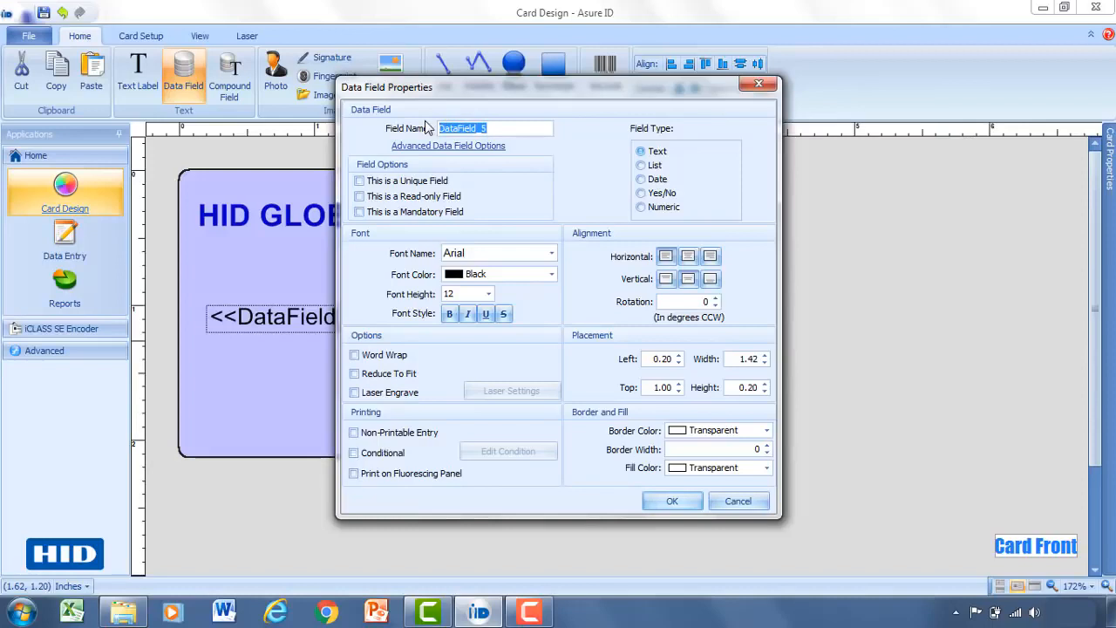
text(F)
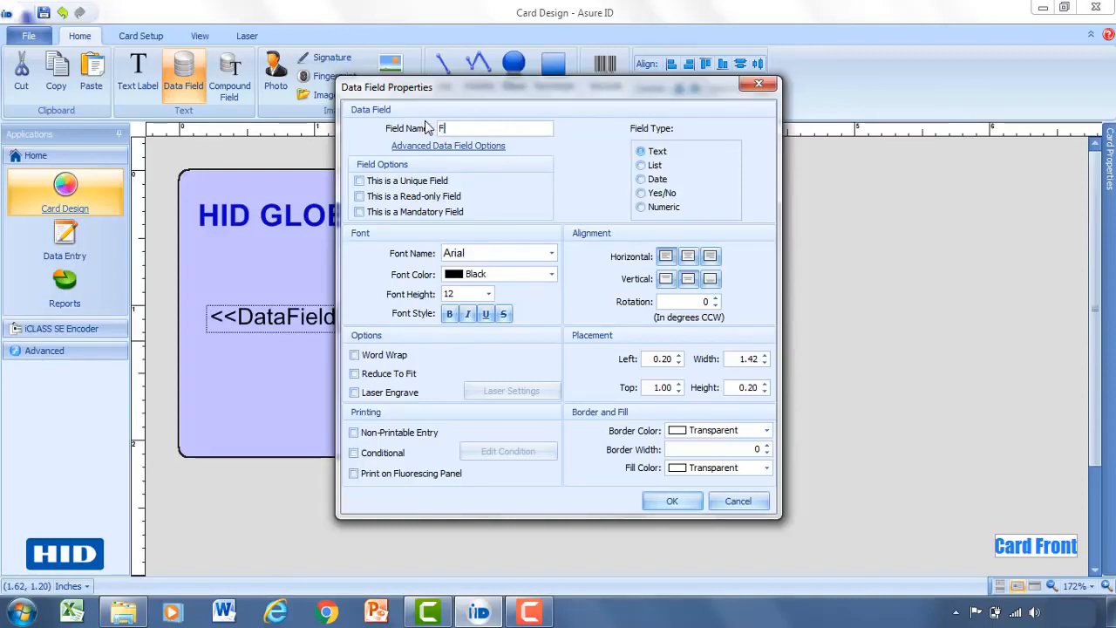
text(irst Name)
click(669, 500)
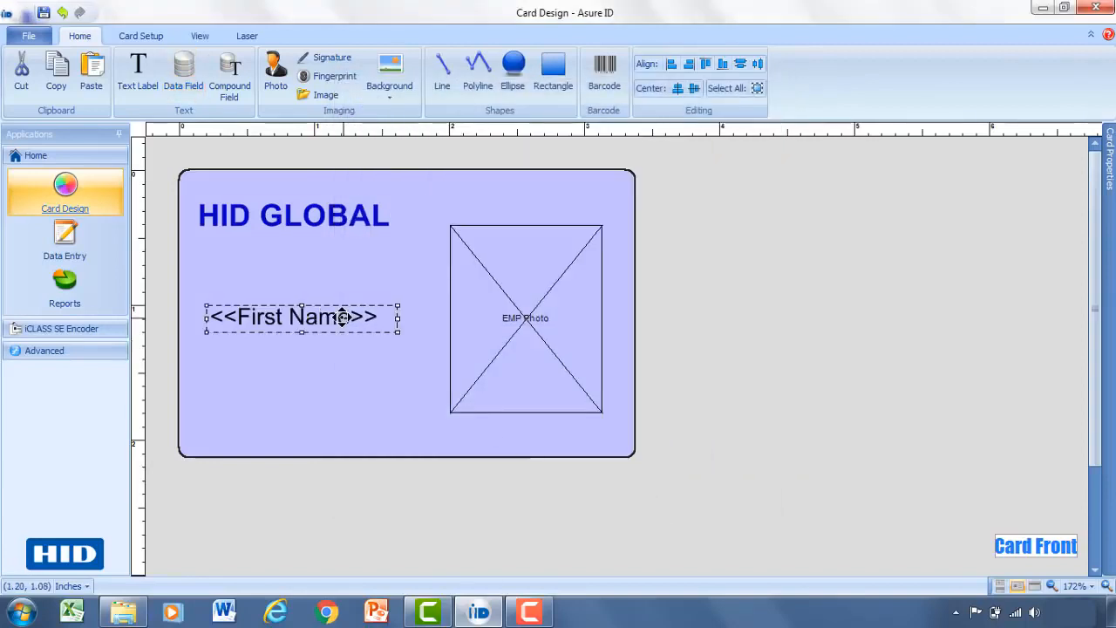
drag(341, 316, 329, 316)
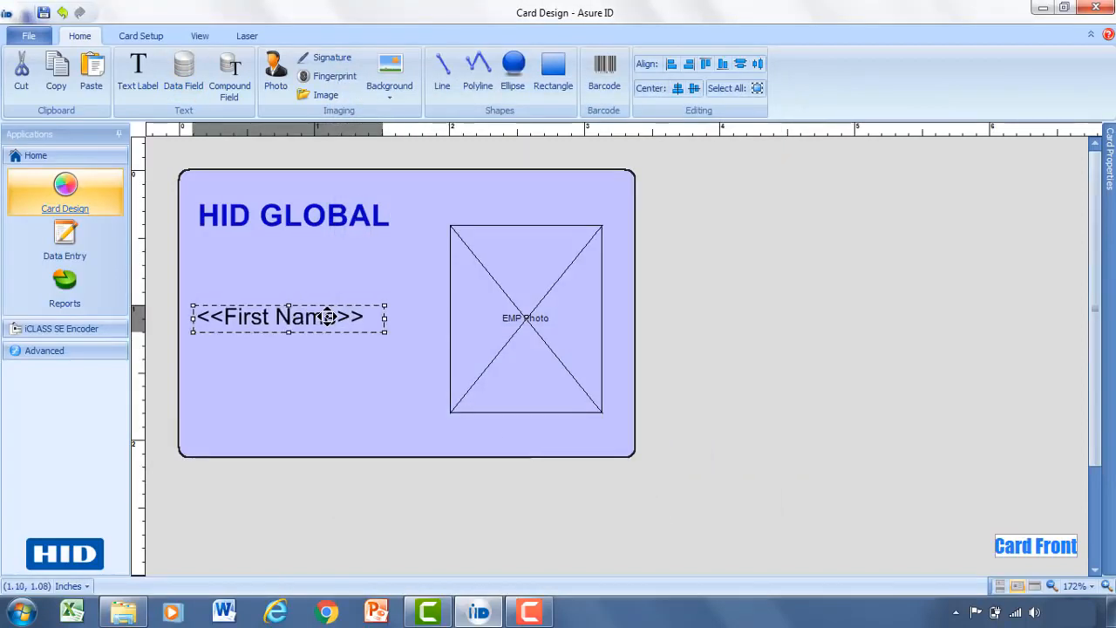
Draw a data field named Last Name and place it directly under First Name.
click(194, 77)
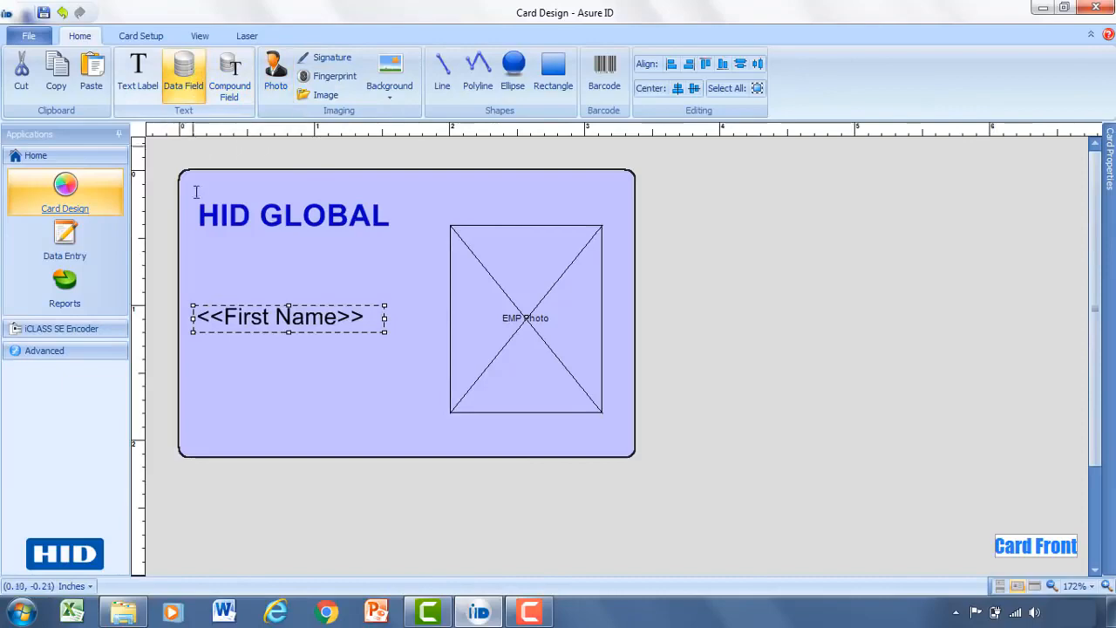
drag(193, 346, 397, 378)
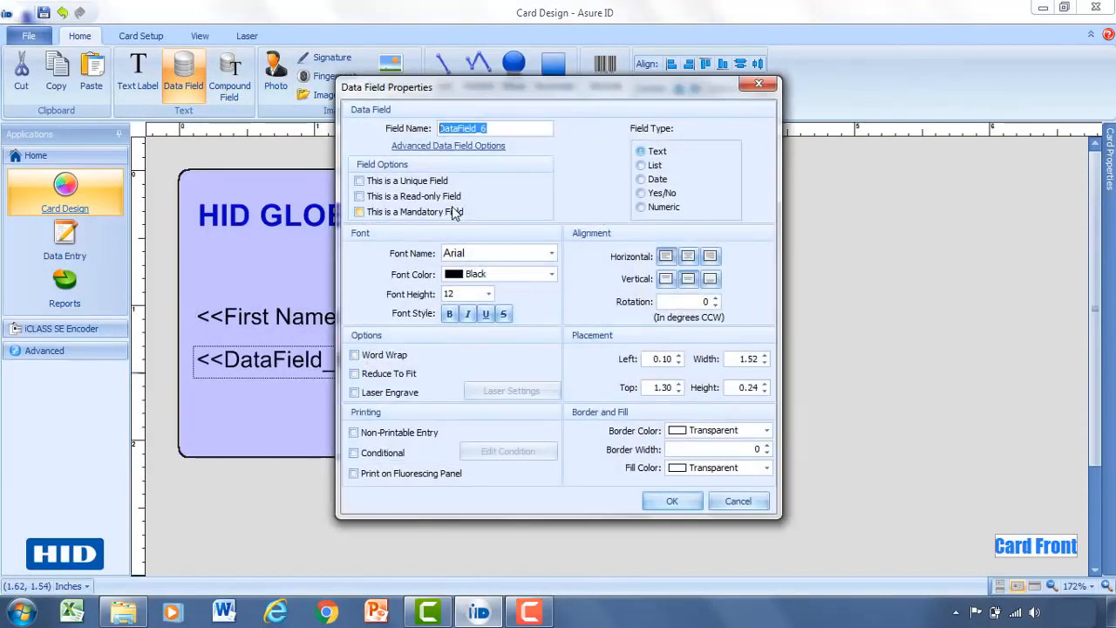
drag(492, 131, 431, 129)
text(Last)
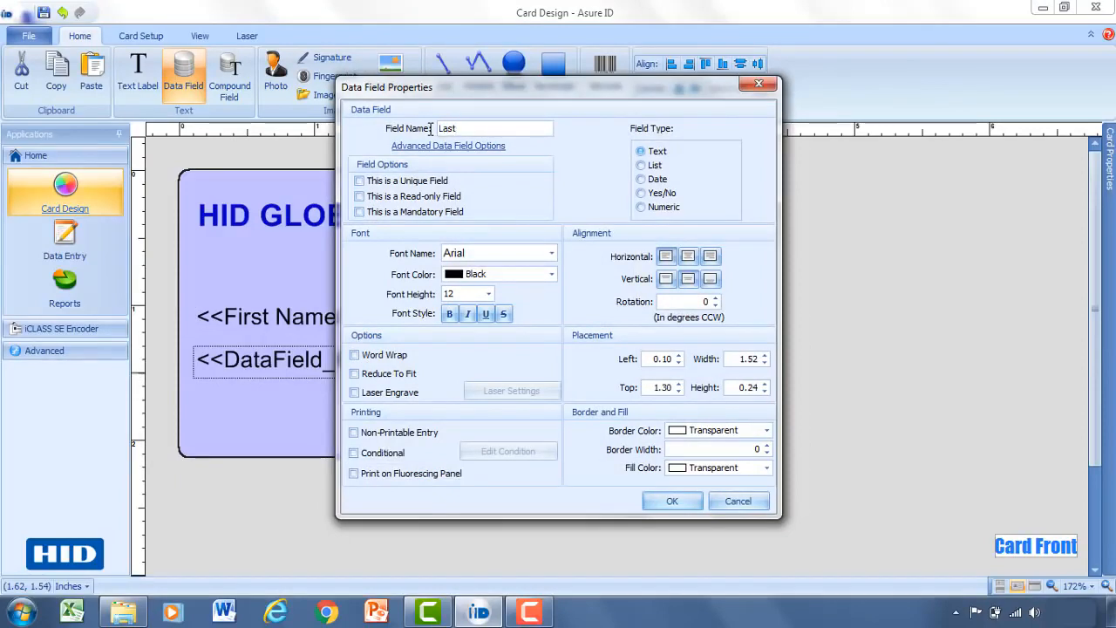
text( Name)
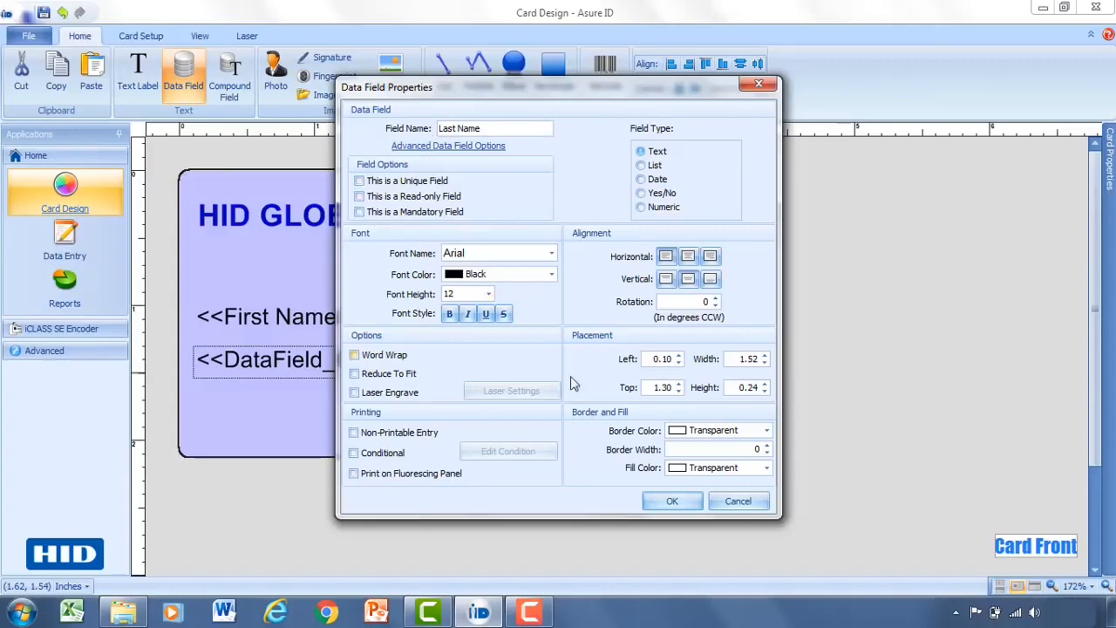
click(671, 503)
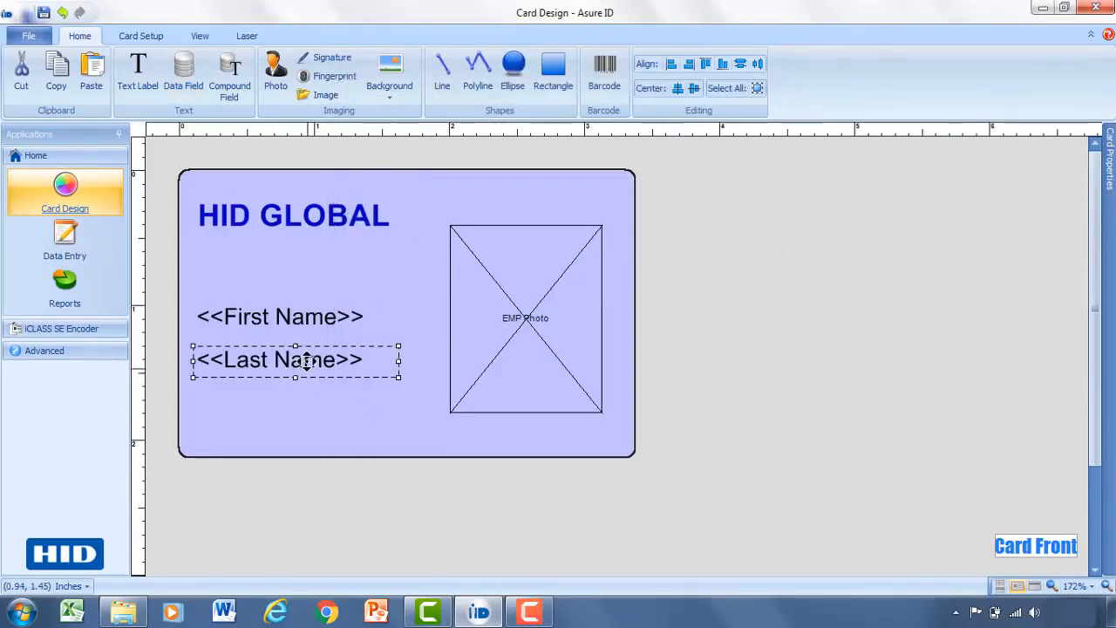
click(306, 357)
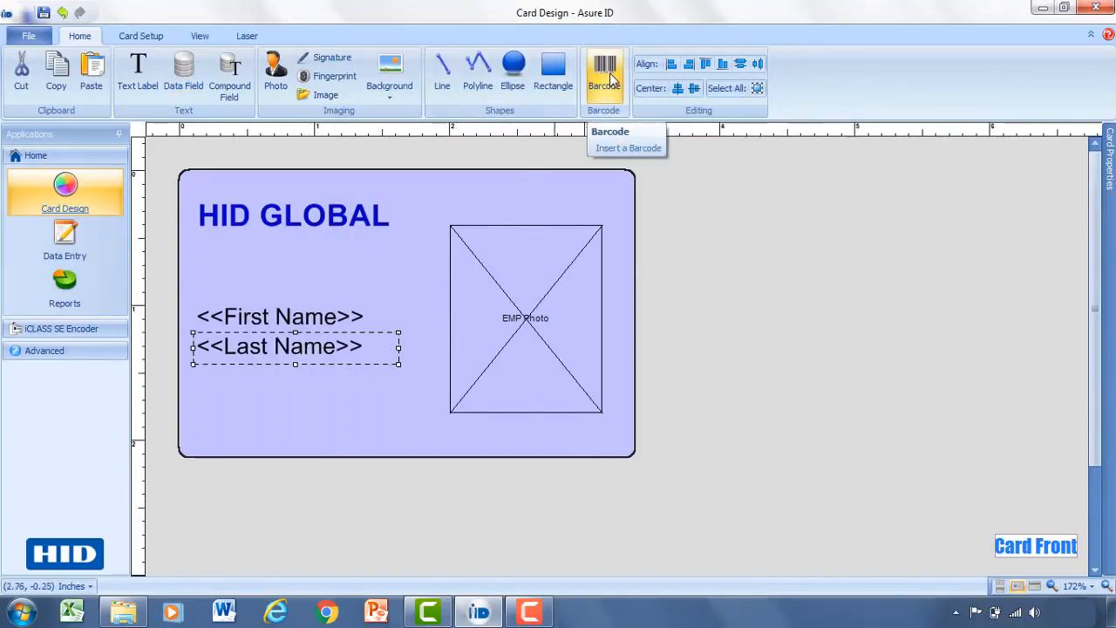
Draw a barcode area below the name fields and rename it Barcode_ID.
click(610, 77)
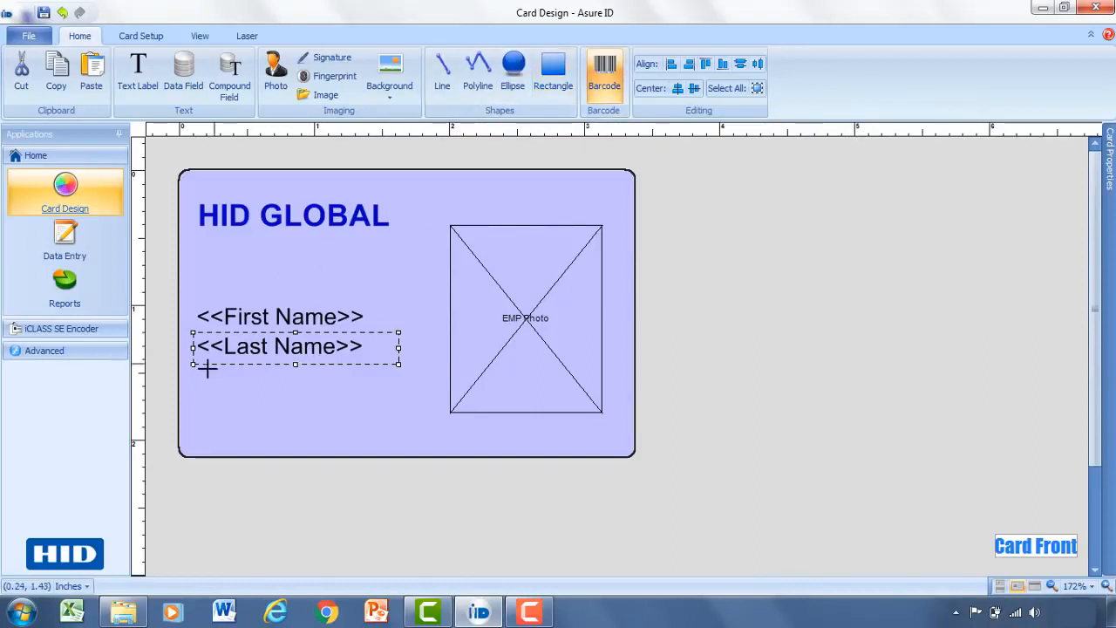
drag(193, 387, 391, 437)
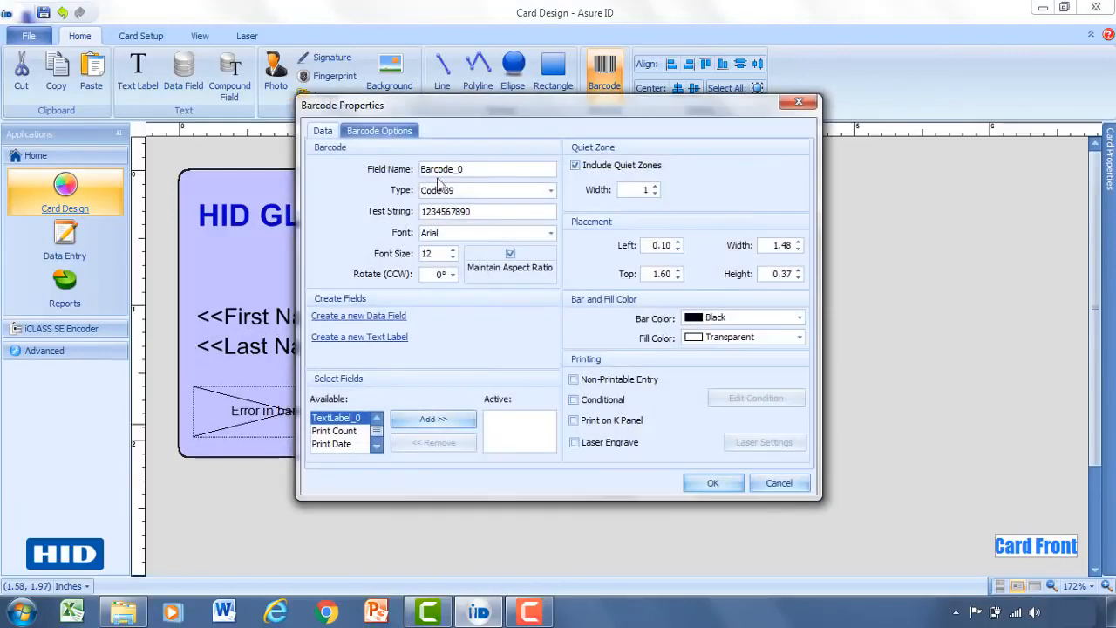
drag(483, 169, 407, 165)
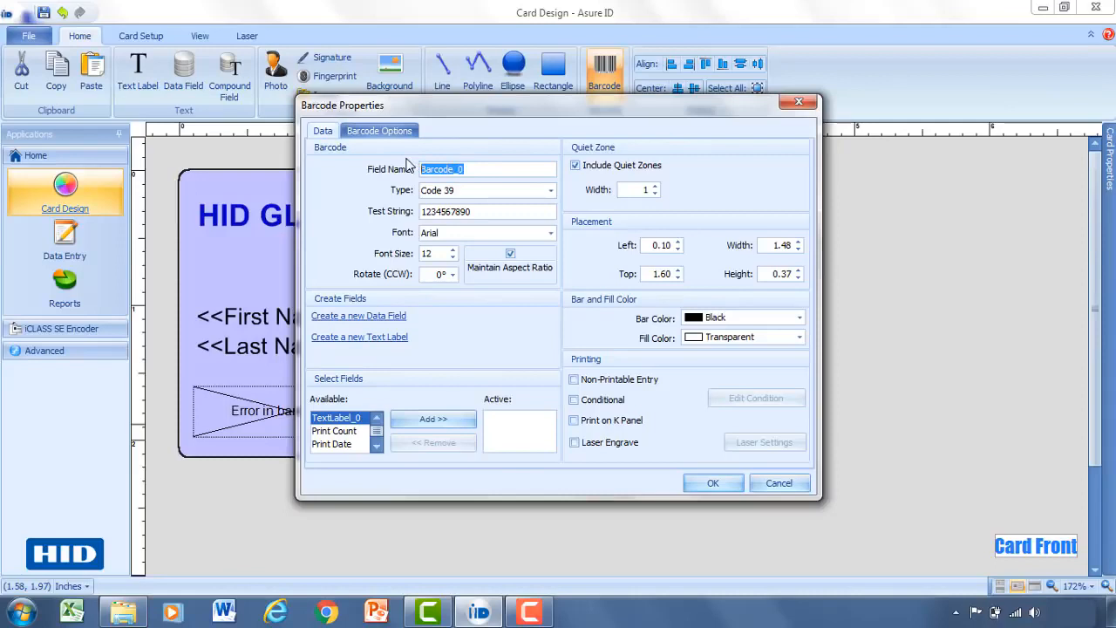
text(B)
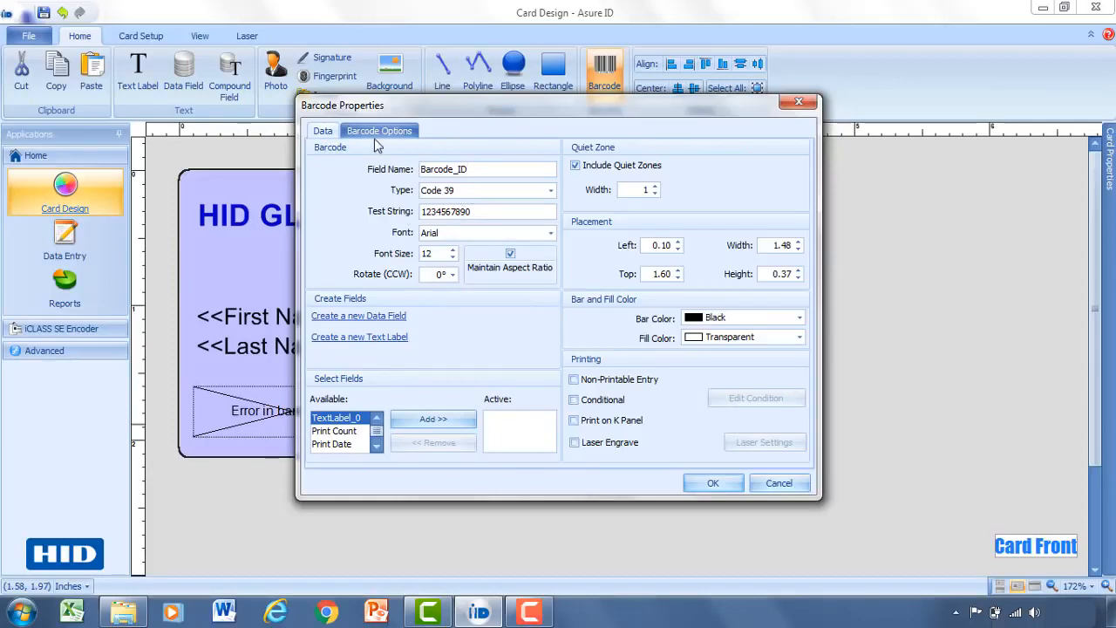
Browse the barcode Type list and leave it set to Code 39.
click(377, 132)
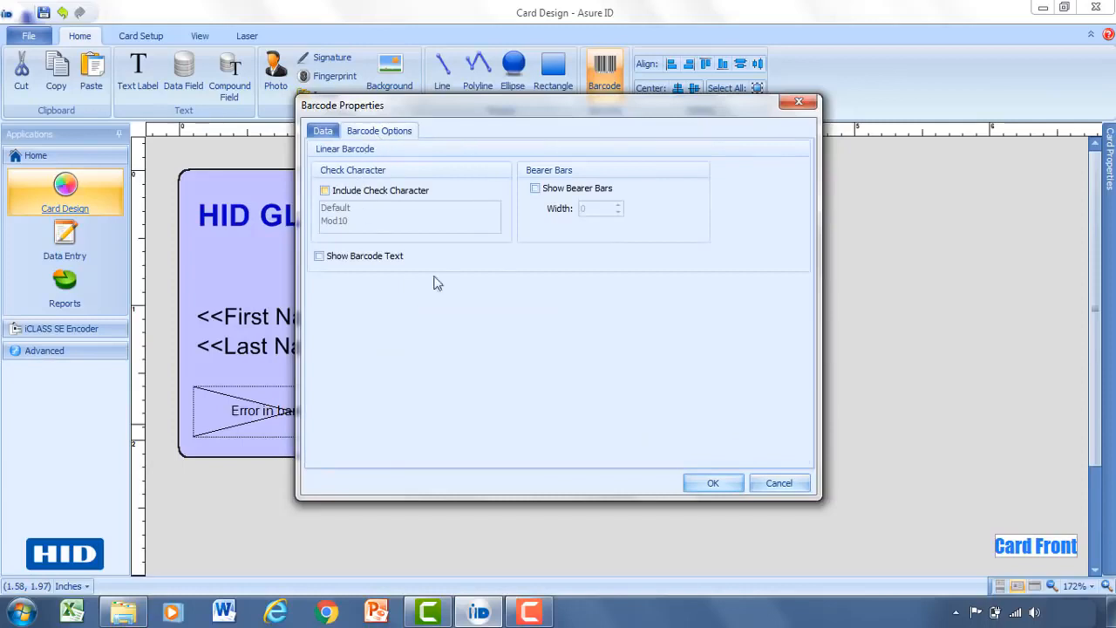
click(329, 131)
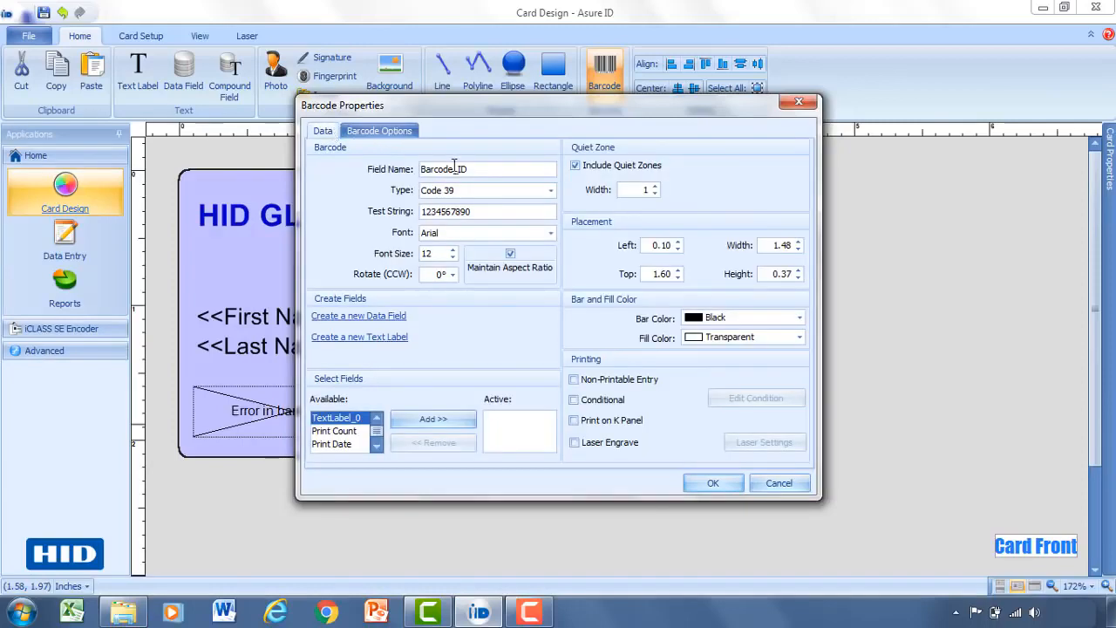
click(550, 191)
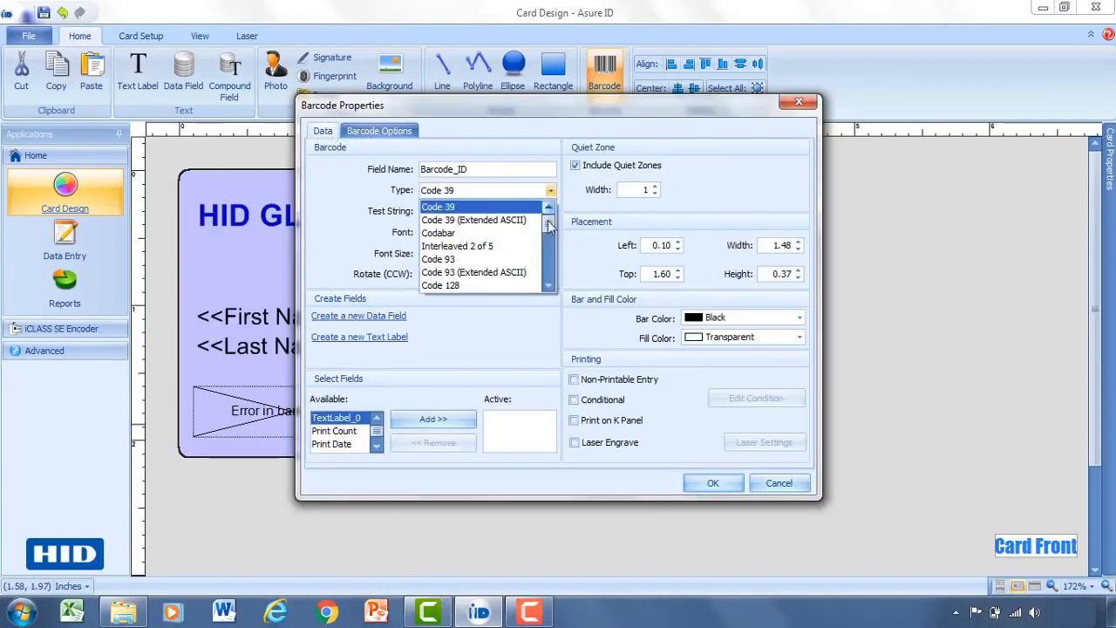
drag(547, 229, 547, 274)
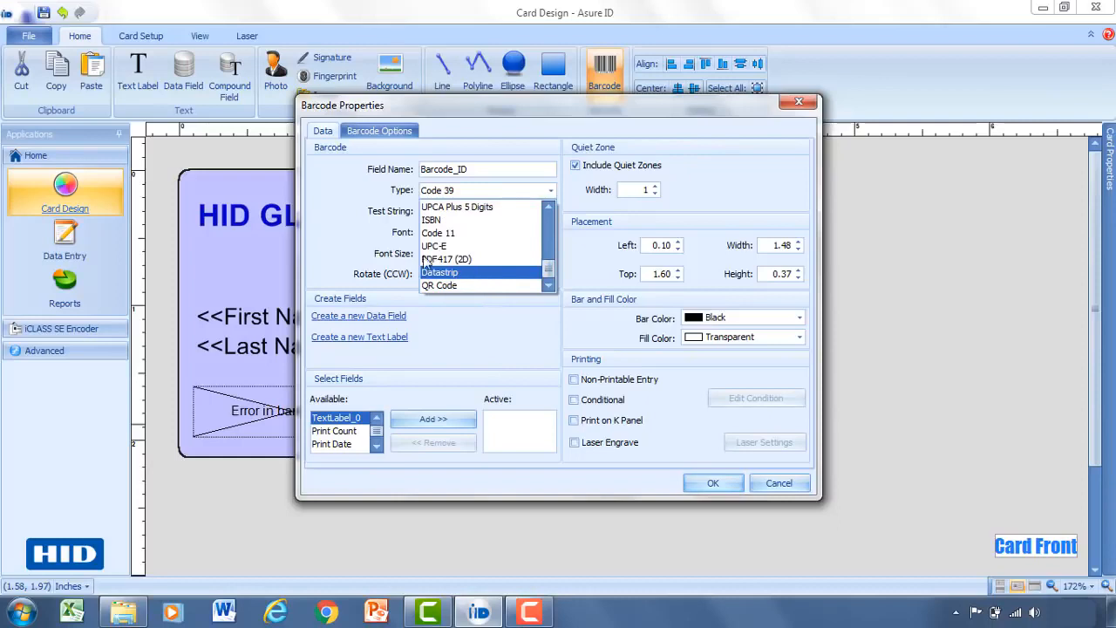
click(341, 198)
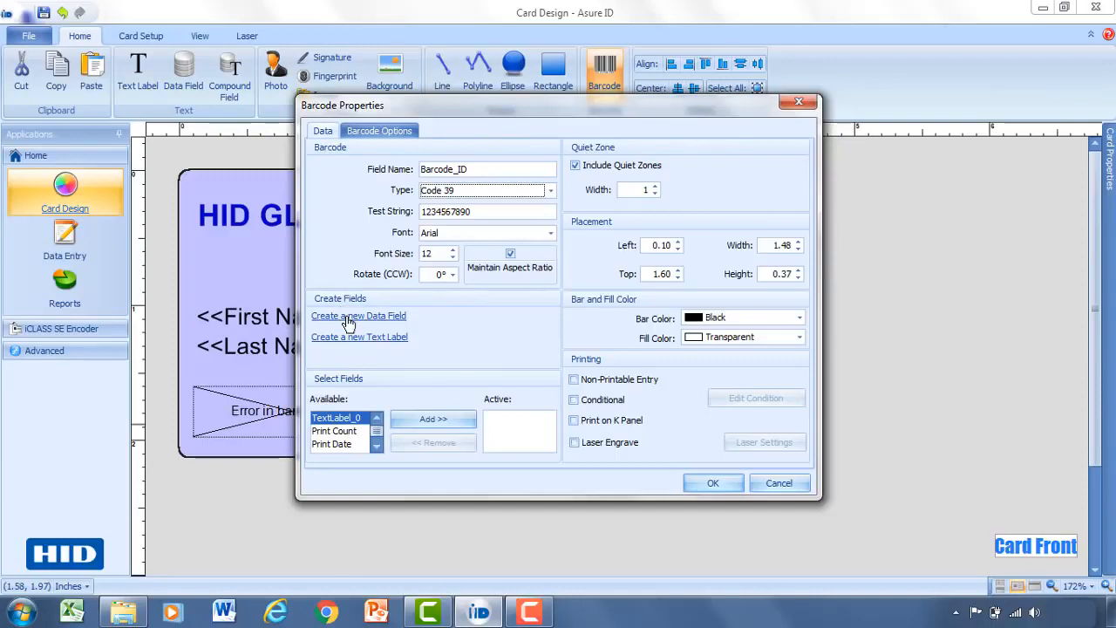
Add a new Numeric data field called Employee Number from the barcode's data settings.
click(347, 323)
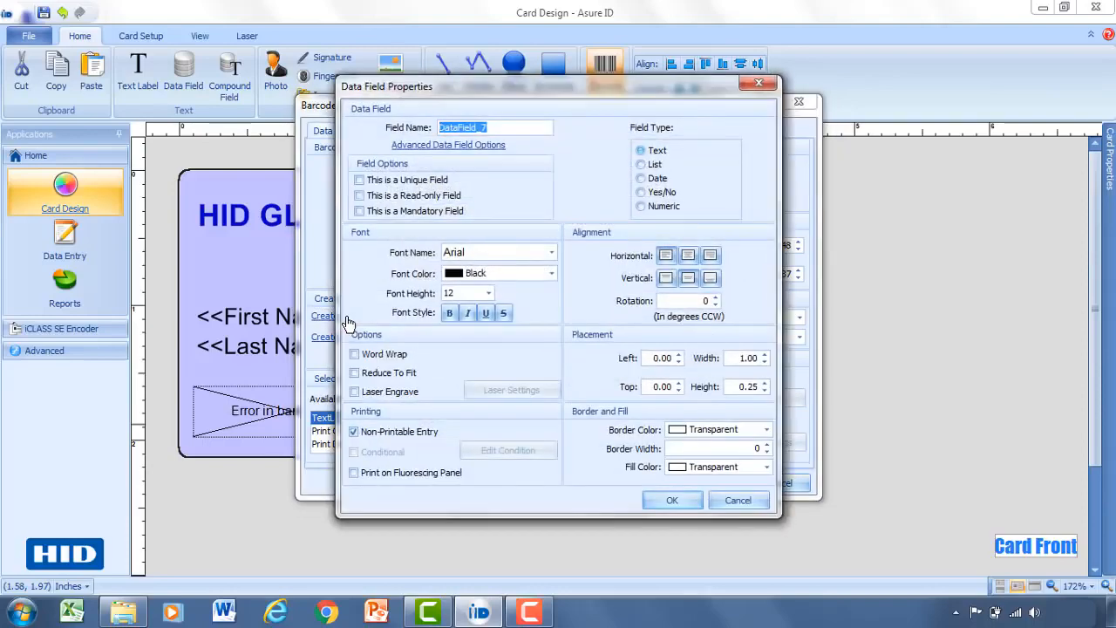
click(491, 127)
drag(491, 126, 421, 127)
text(Employee)
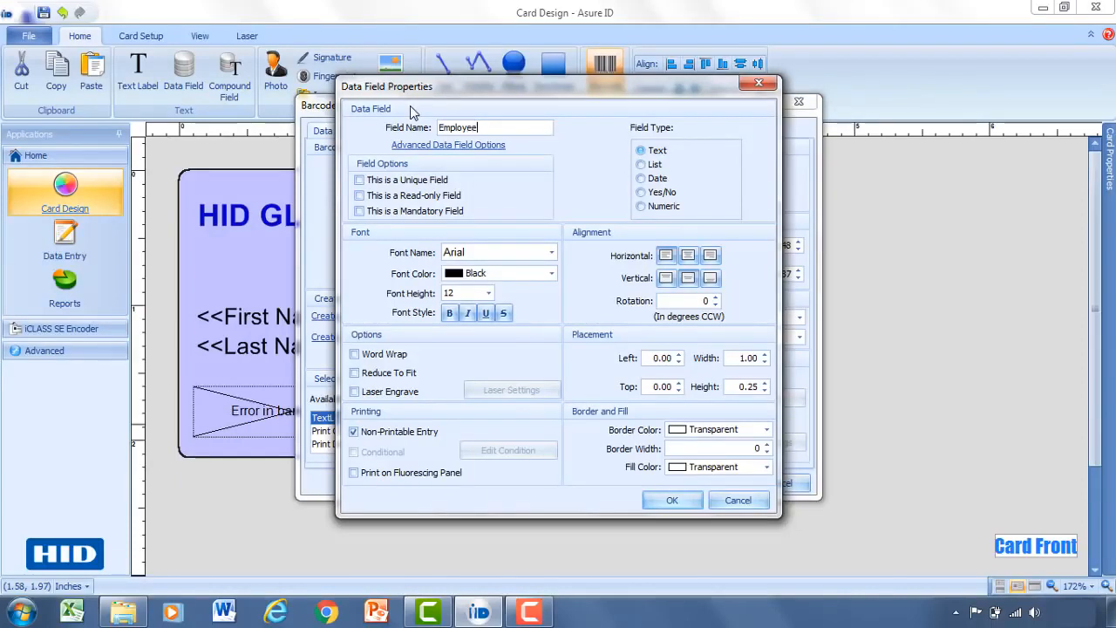
text( Number)
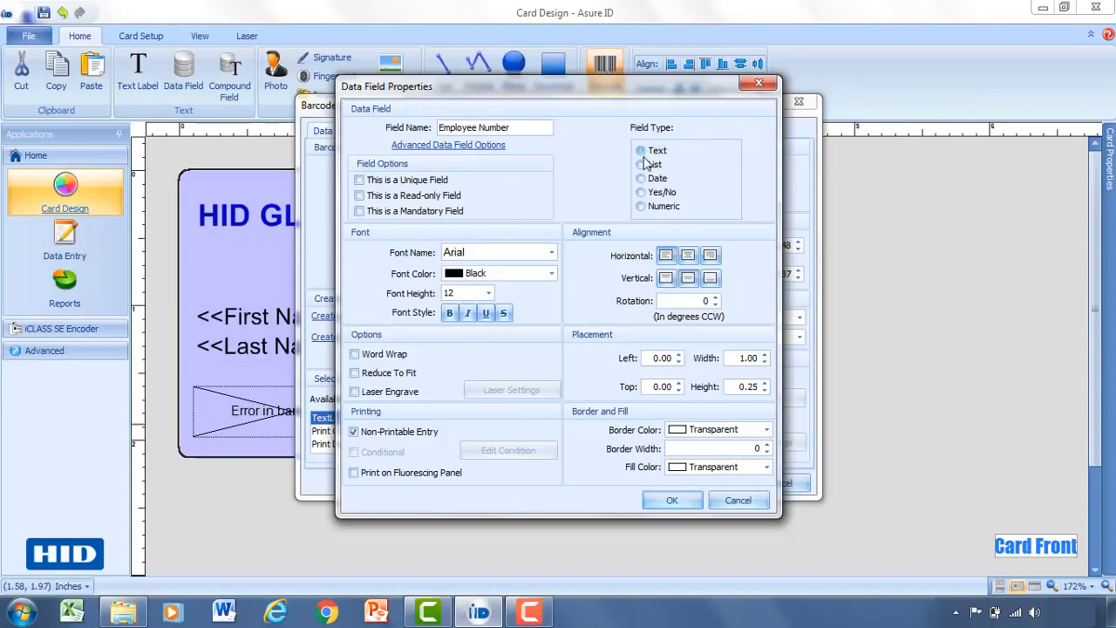
click(659, 212)
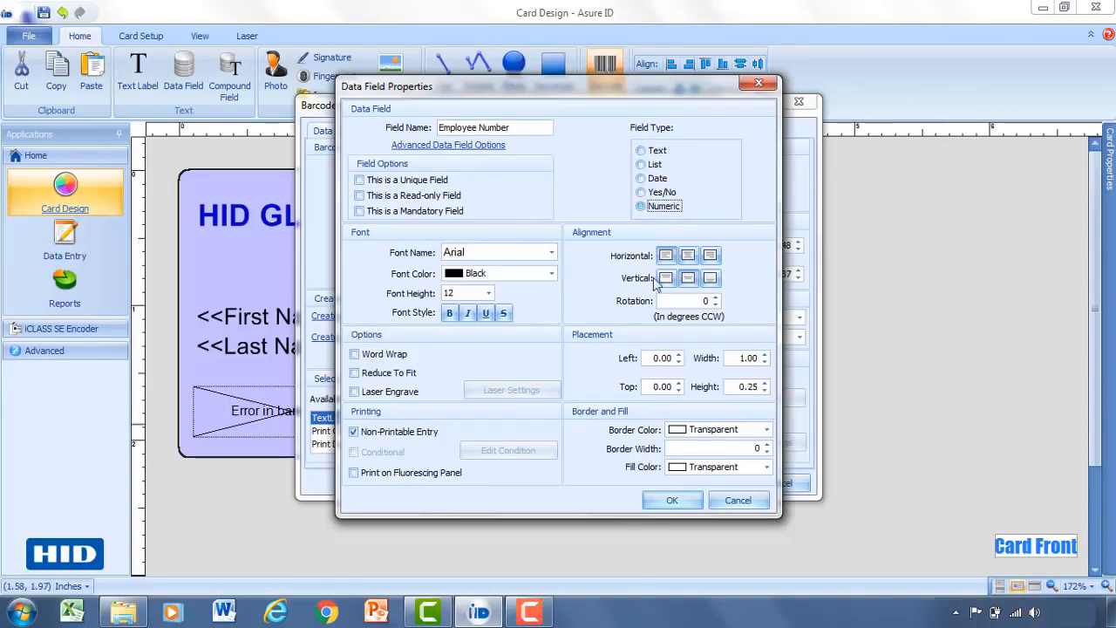
click(668, 500)
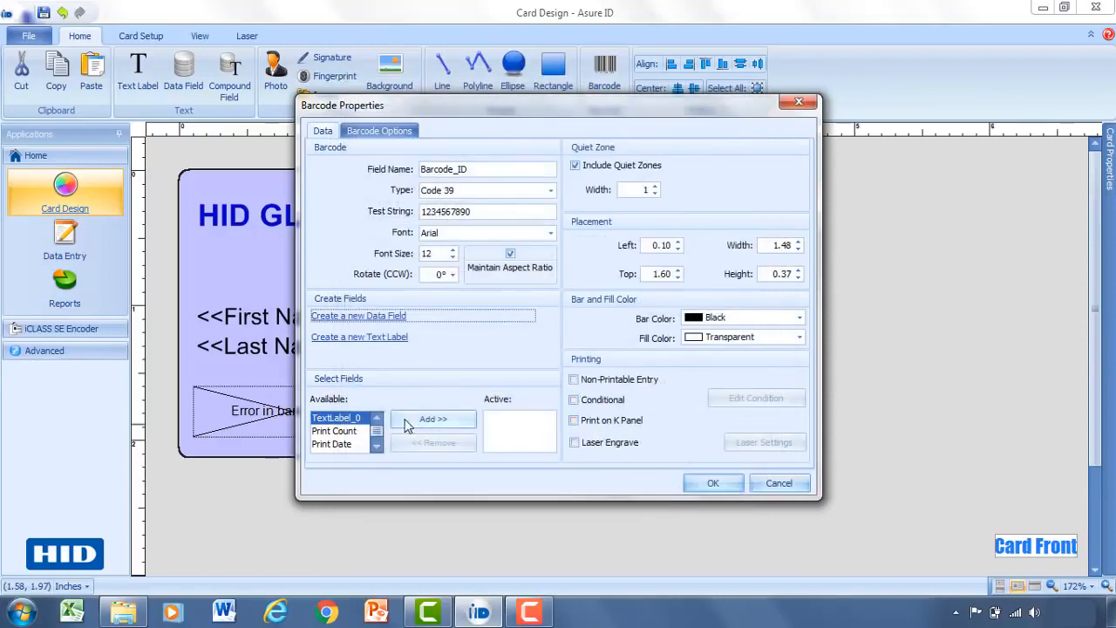
Add Employee Number as the barcode's field and place the Code 39 barcode on the card.
click(377, 445)
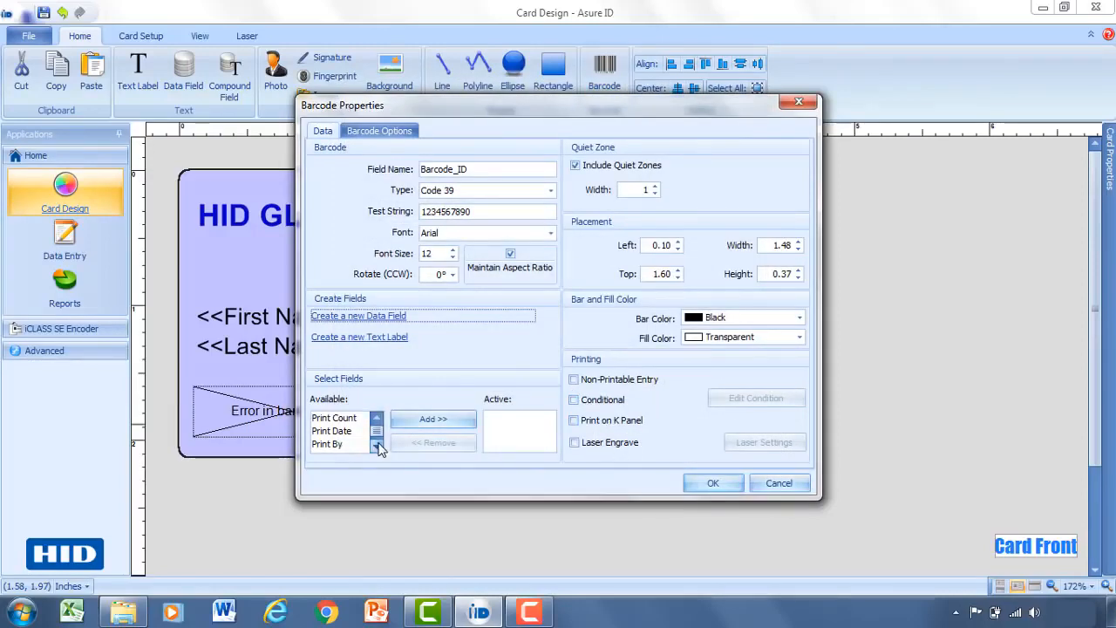
click(377, 446)
click(377, 446)
click(377, 446)
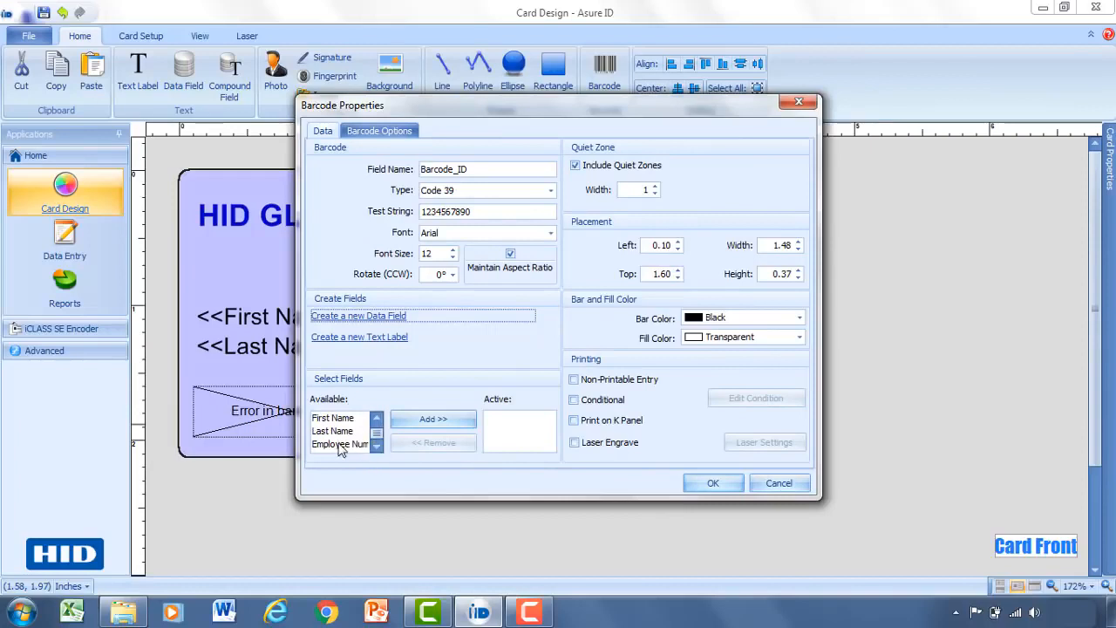
click(337, 444)
click(429, 420)
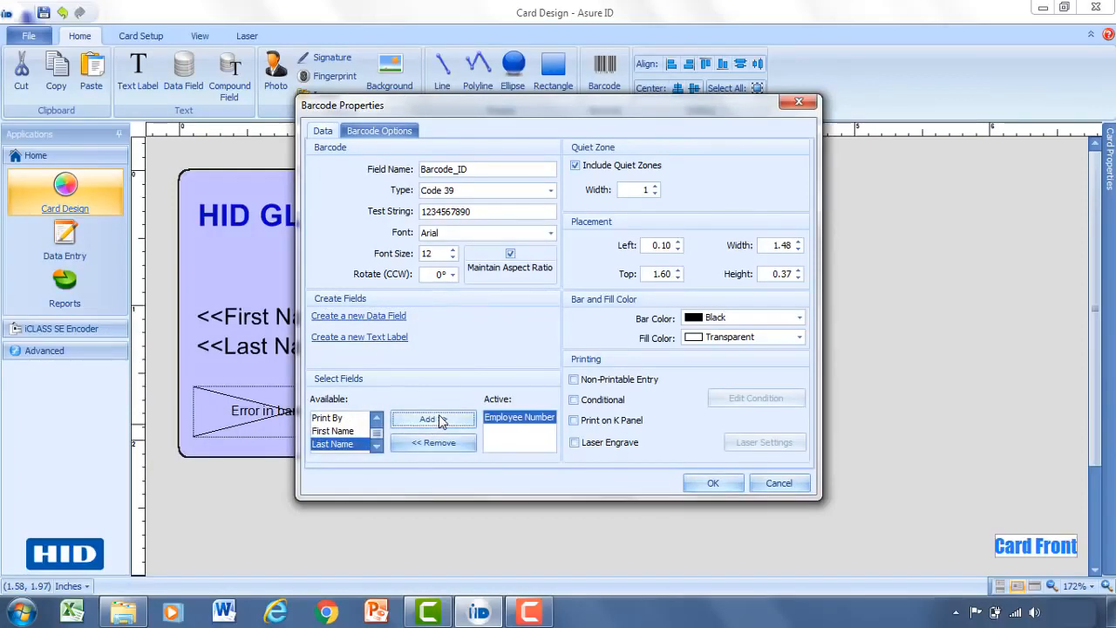
click(713, 484)
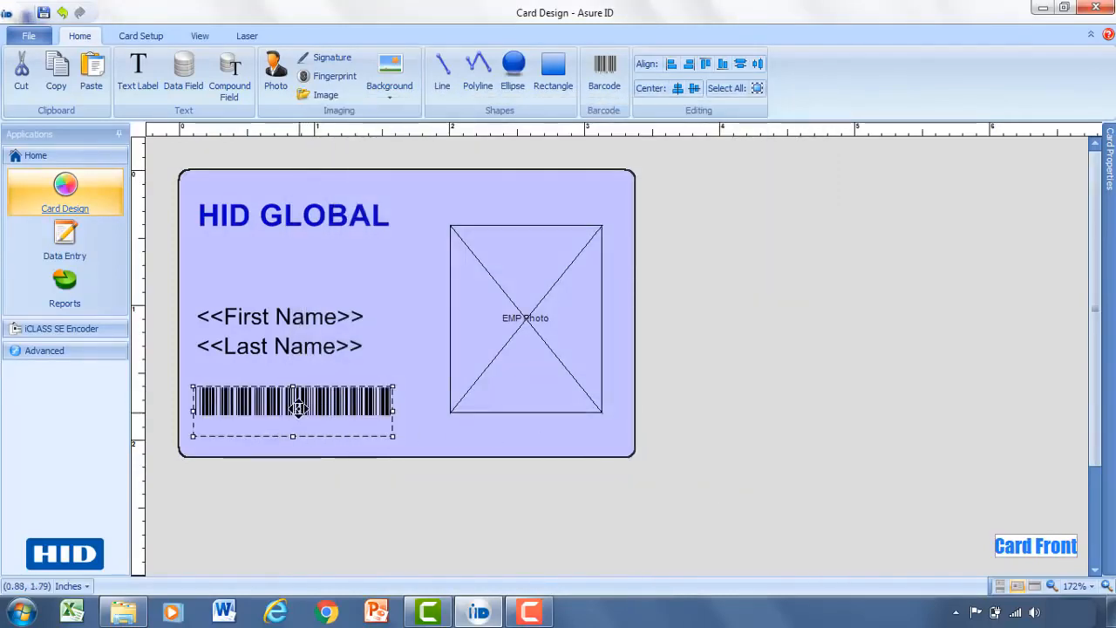
click(404, 412)
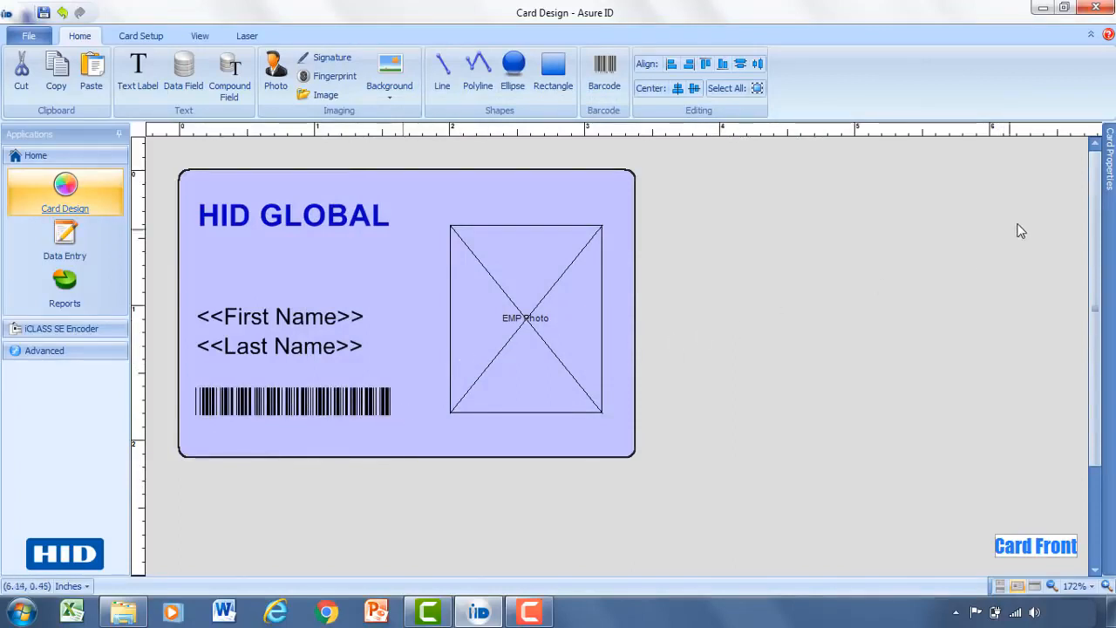
Pin the Card Properties field list open and locate First Name and Last Name on the card.
mouse_move(1109, 156)
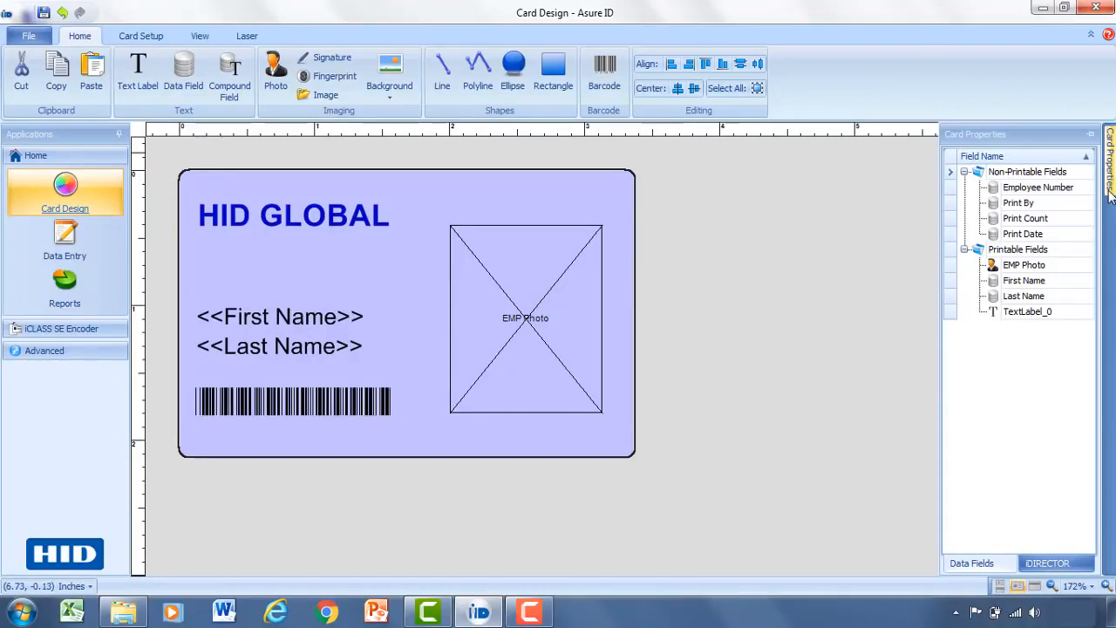
click(1091, 135)
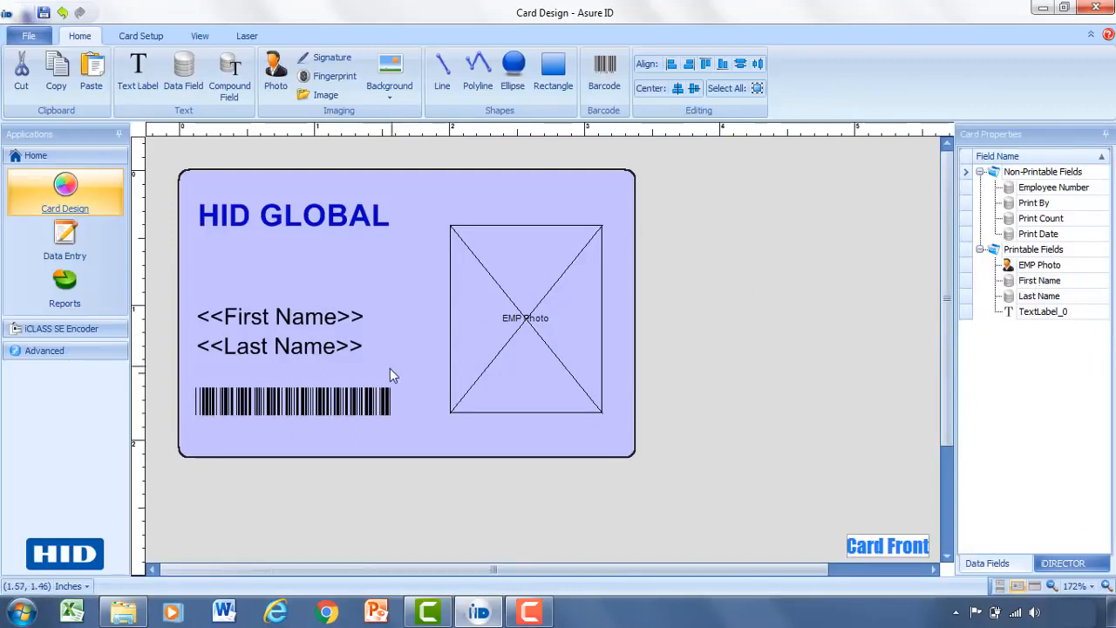
click(1039, 282)
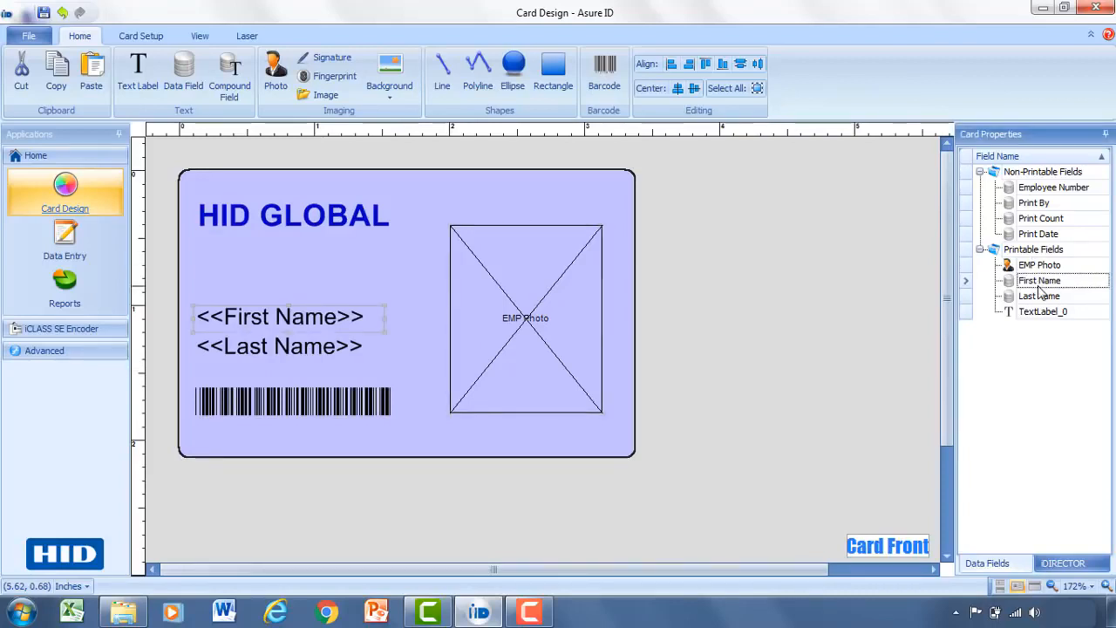
click(1046, 300)
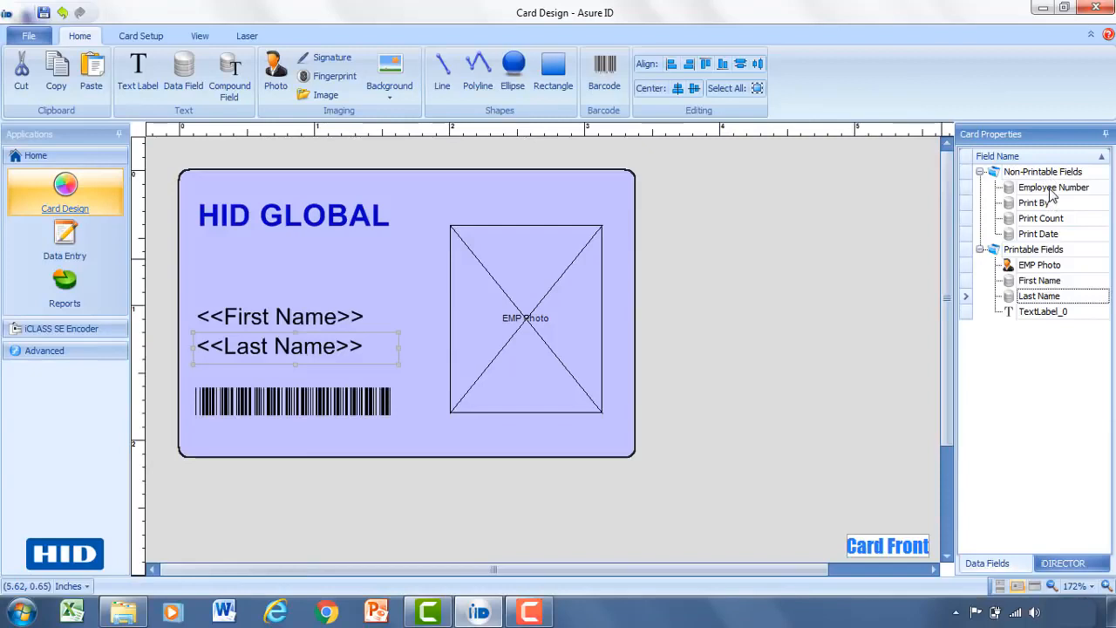
Make Employee Number printable, return it to non-printable, and move the EMP Photo box higher.
drag(1052, 194, 1038, 253)
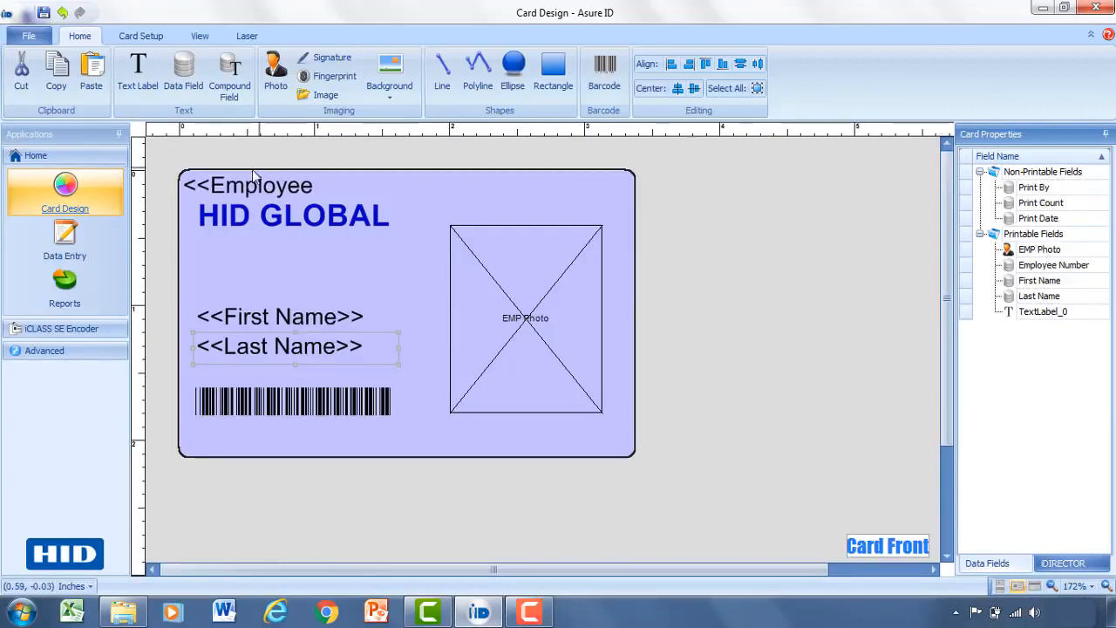
click(254, 185)
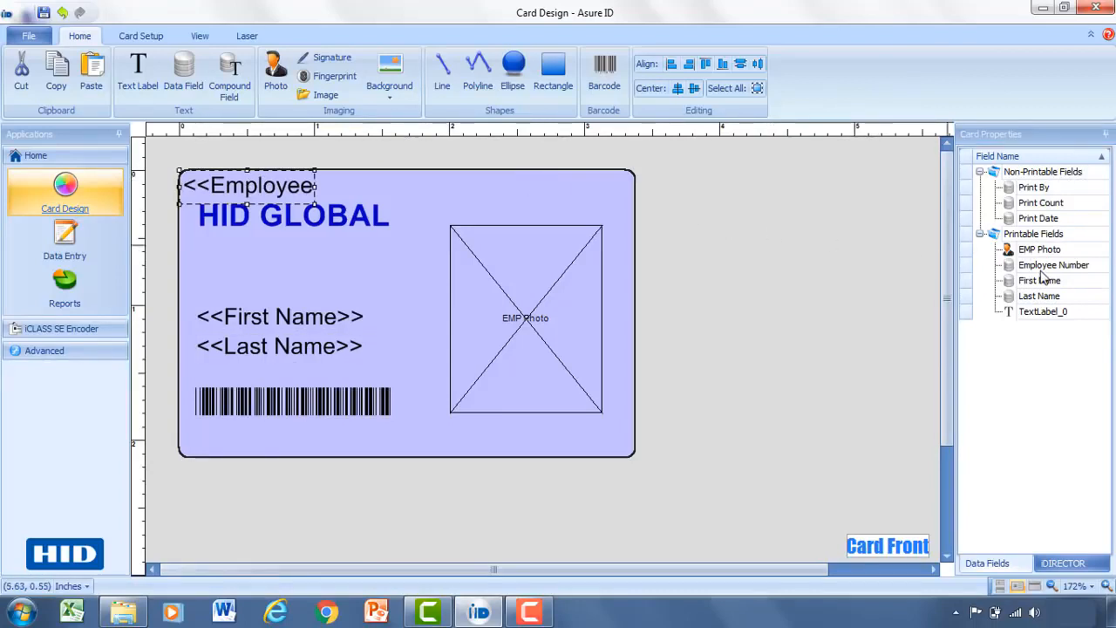
drag(1042, 268, 1048, 180)
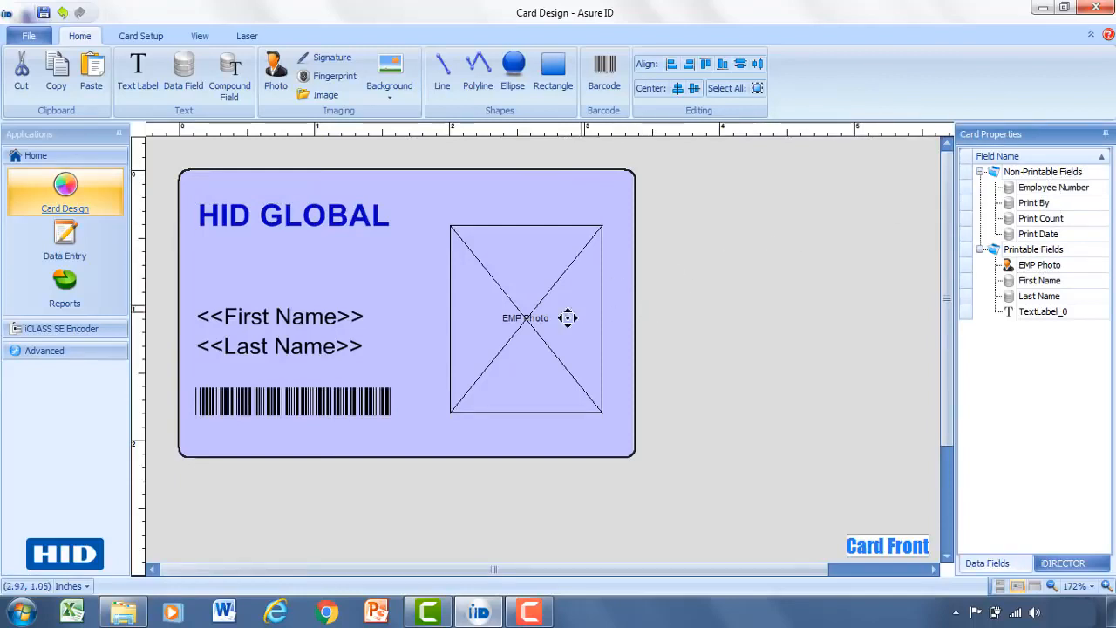
drag(537, 333, 542, 313)
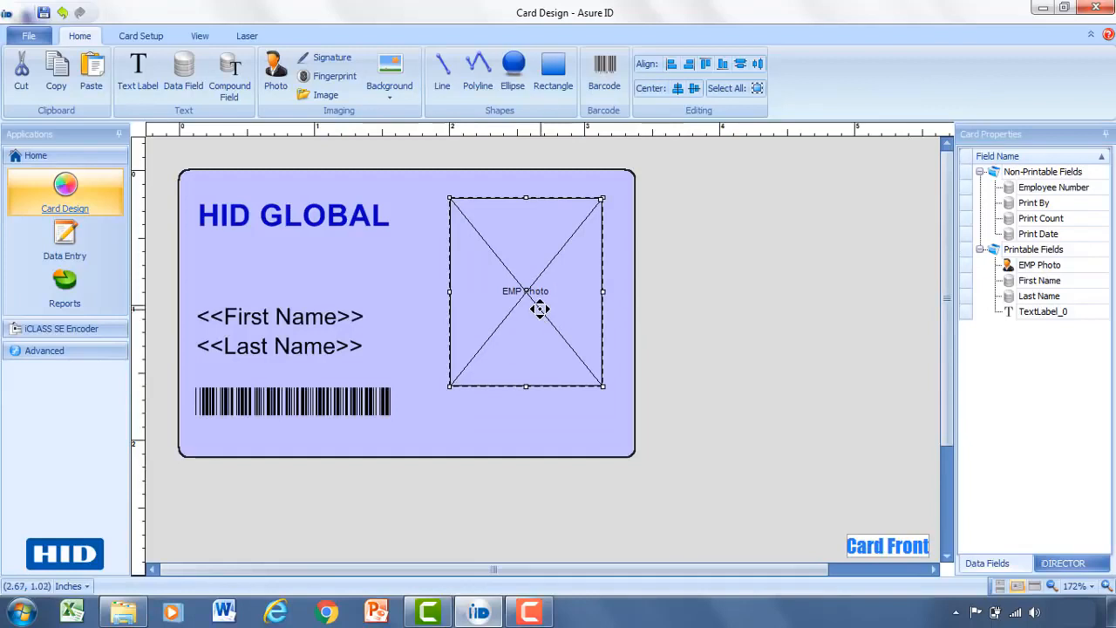
Draw a compound field area below the photo and name it 'Full Name'.
click(229, 74)
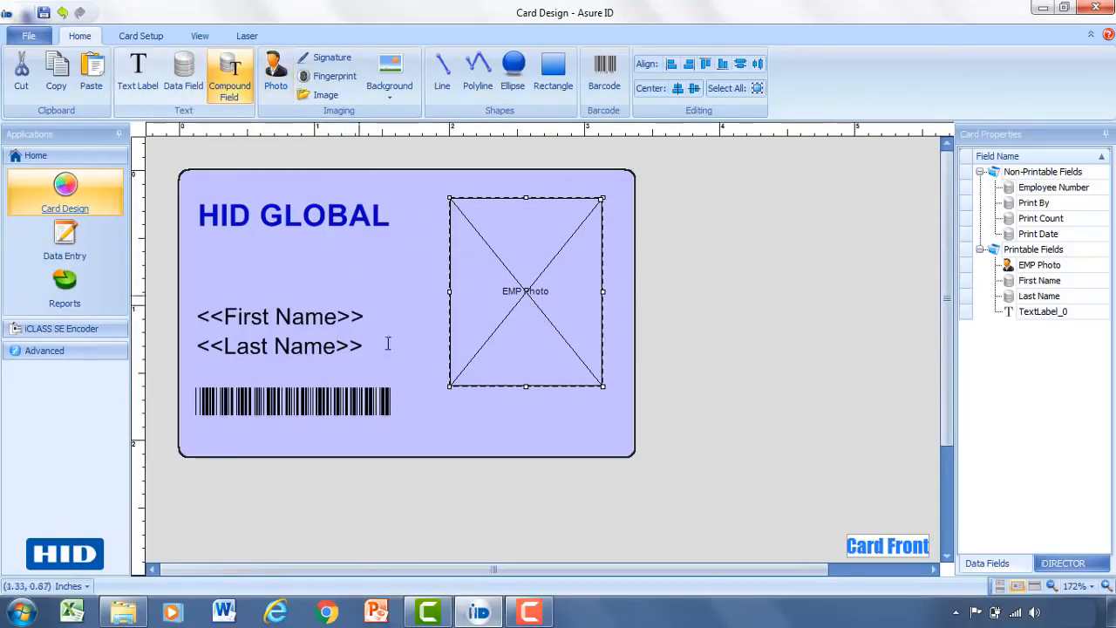
click(424, 401)
drag(519, 442, 624, 438)
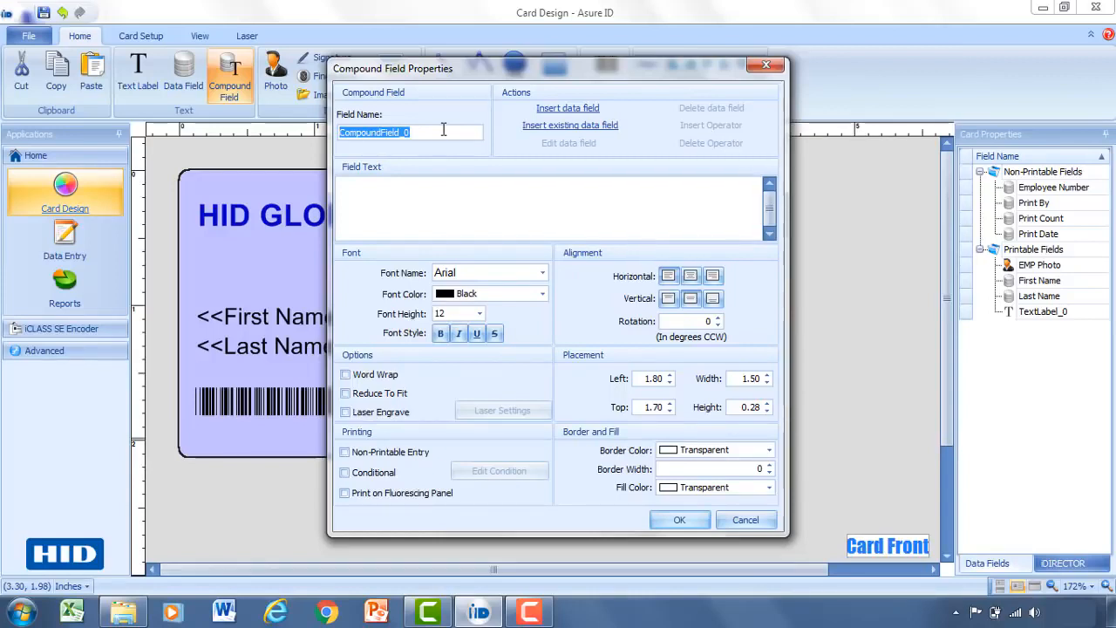
text(Fu)
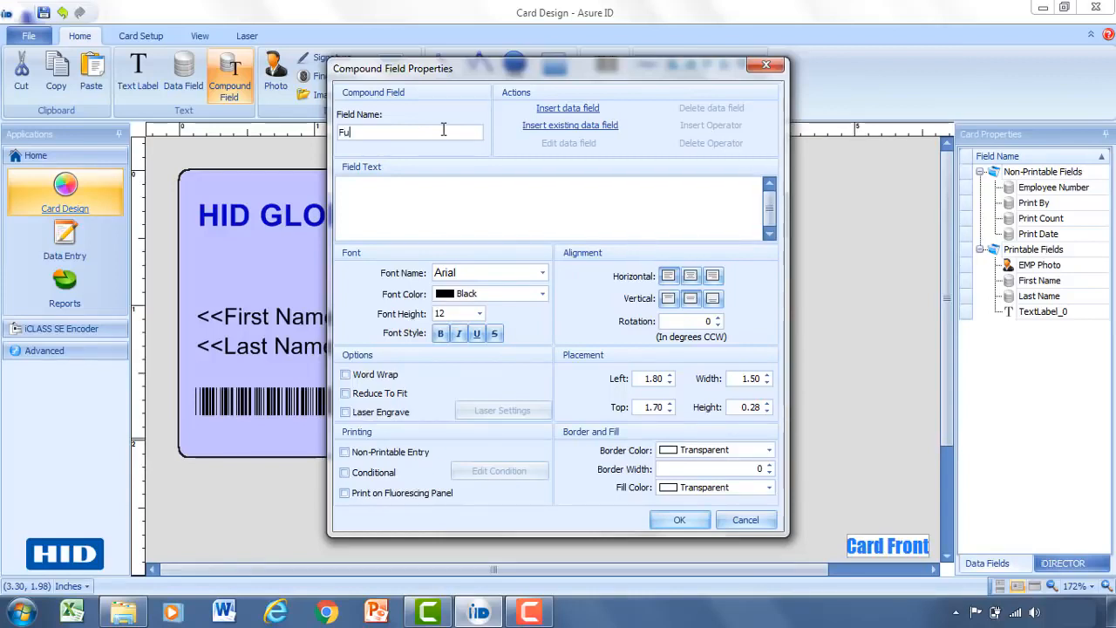
text(ll Name)
Insert the First Name and Last Name data fields into Full Name and place it on the card.
click(575, 129)
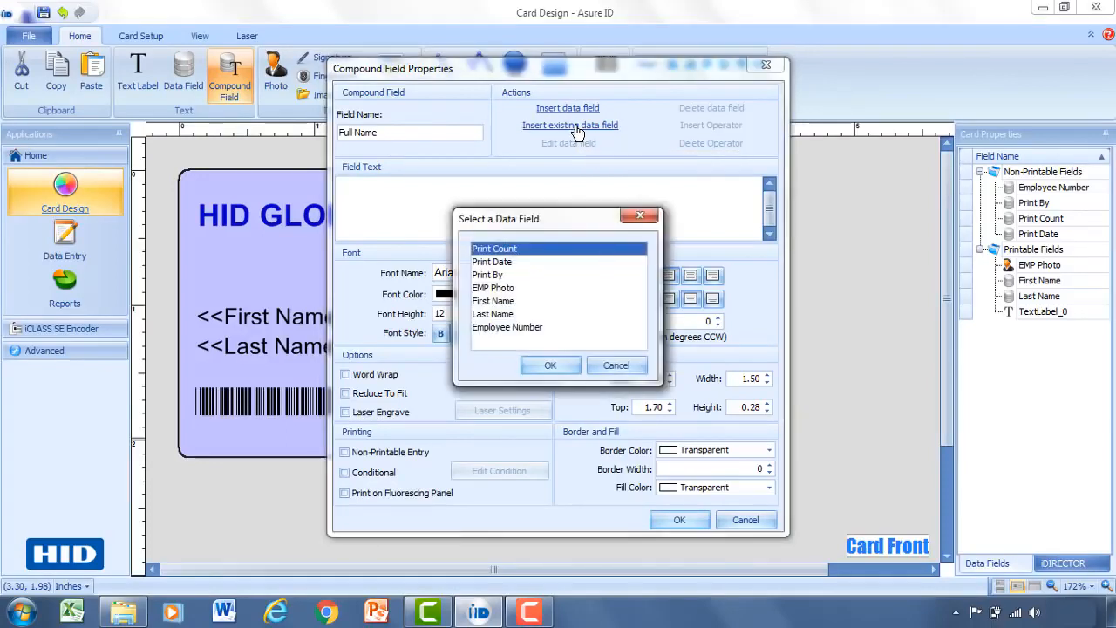
click(498, 303)
click(545, 364)
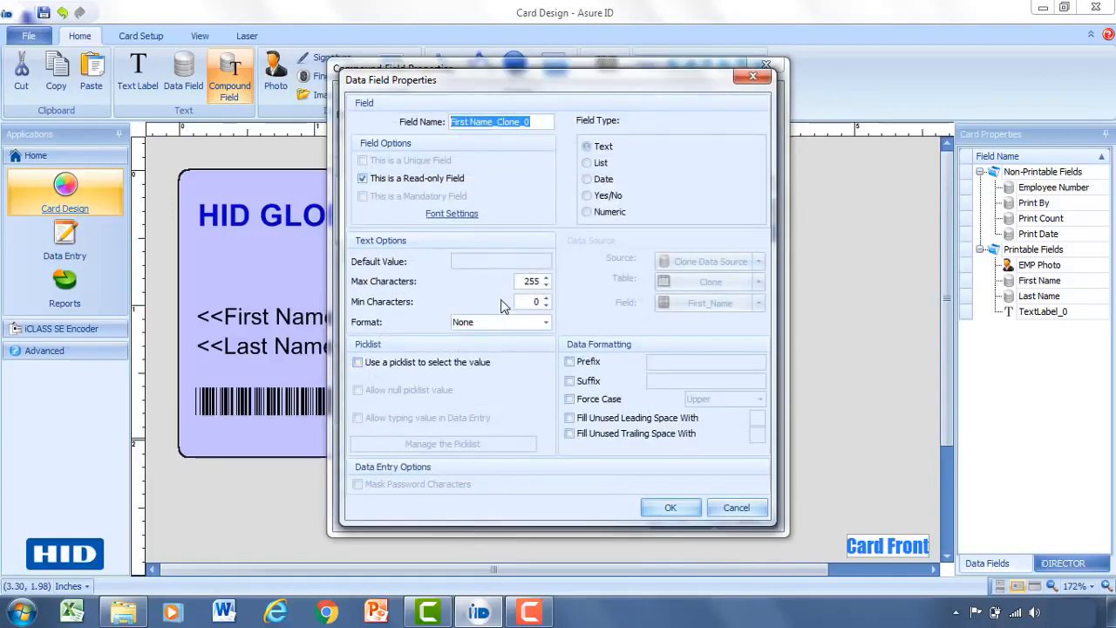
click(670, 508)
click(523, 188)
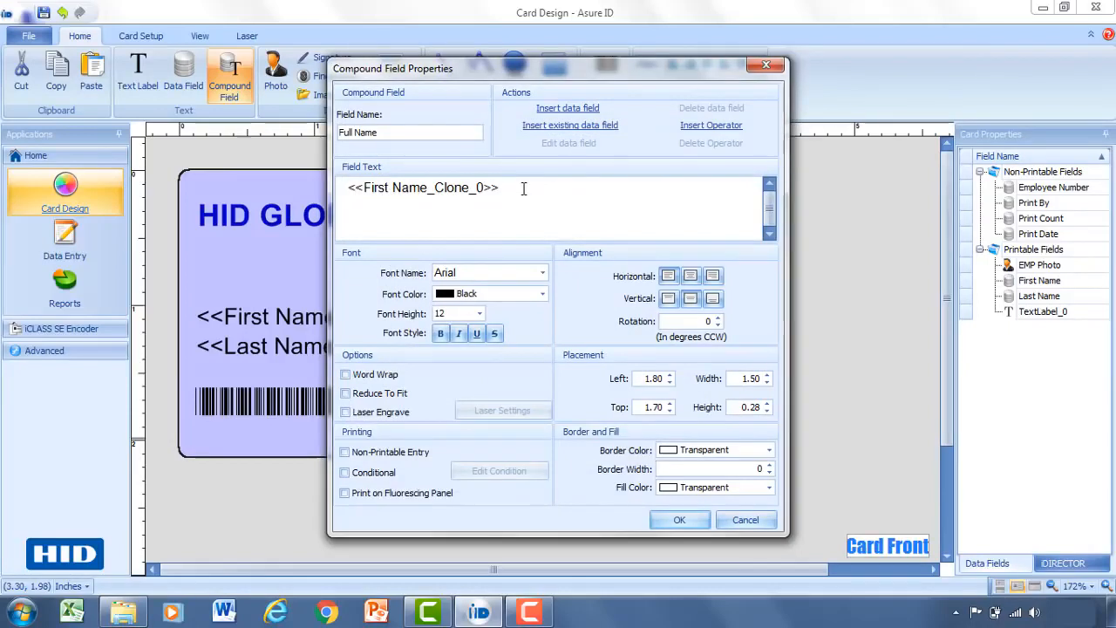
click(554, 129)
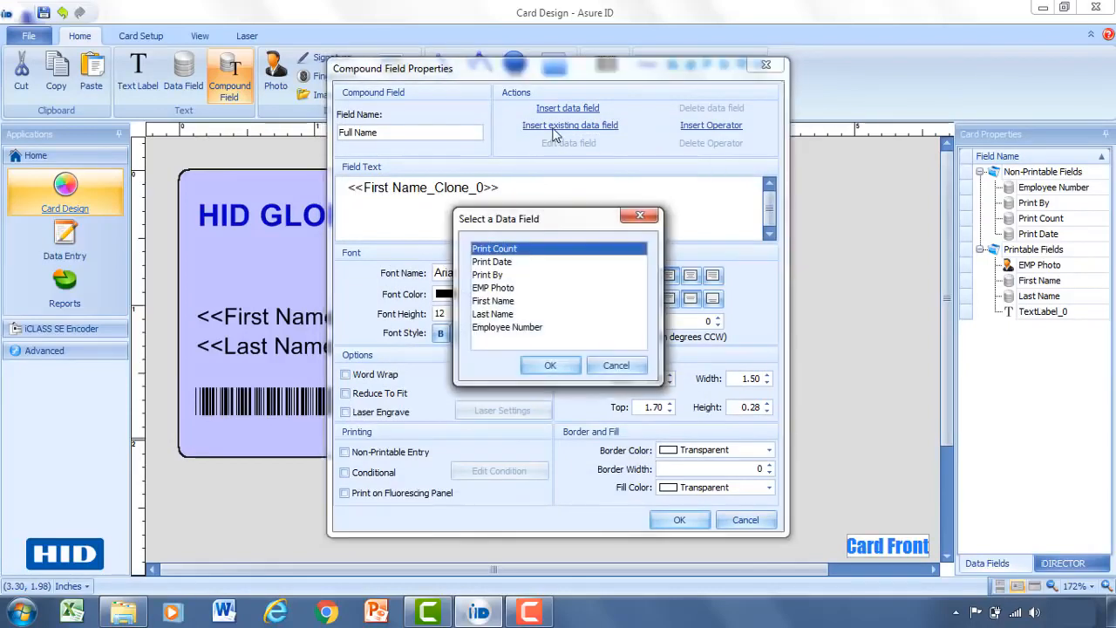
click(503, 314)
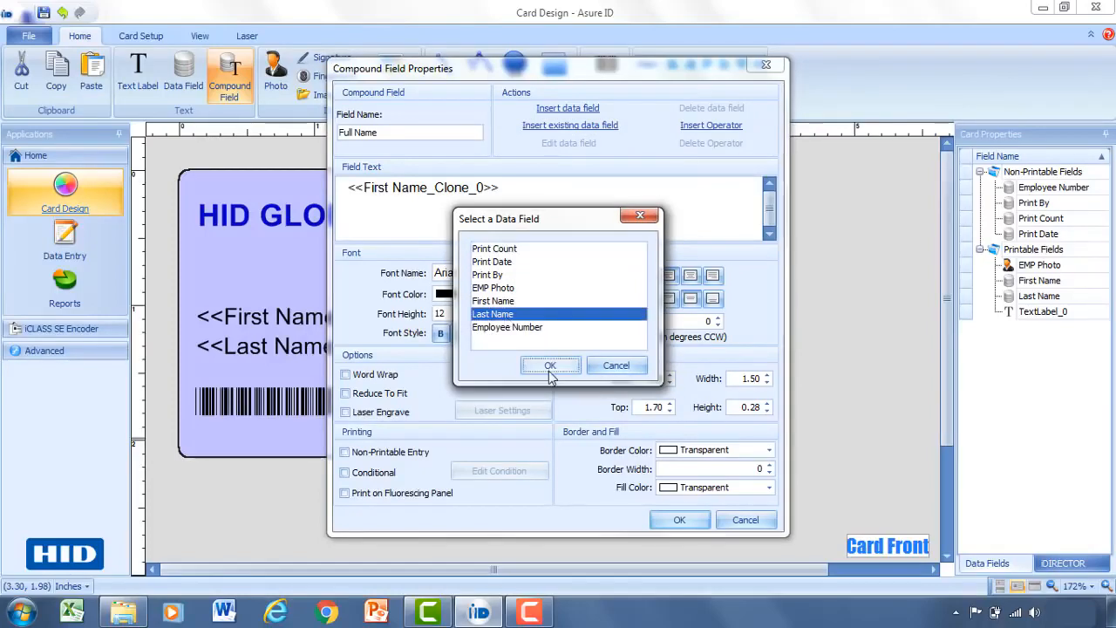
click(550, 365)
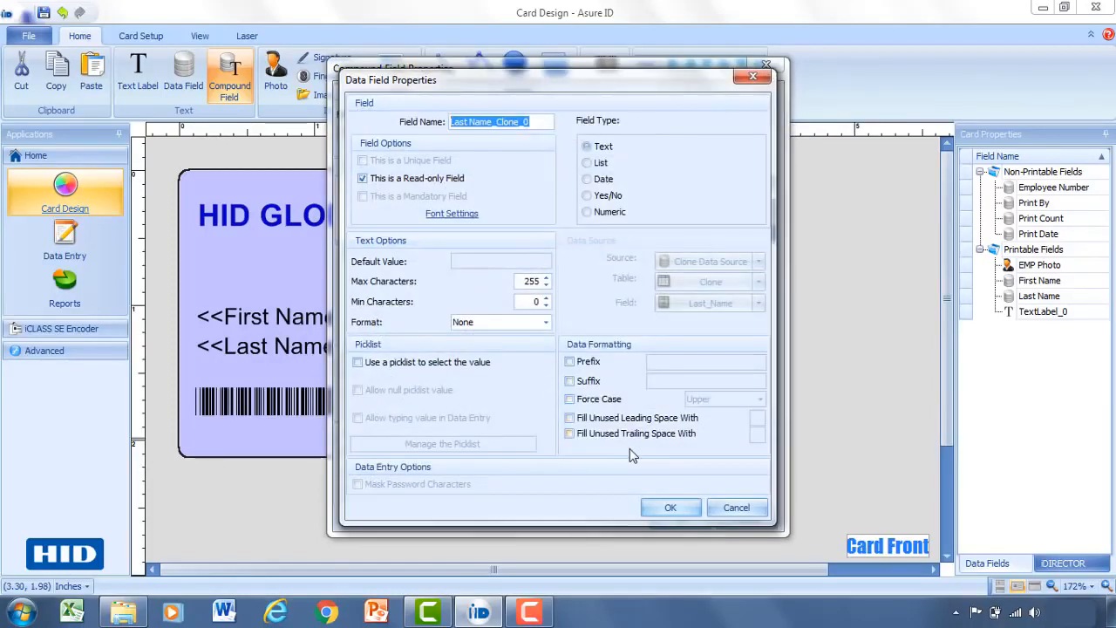
click(669, 509)
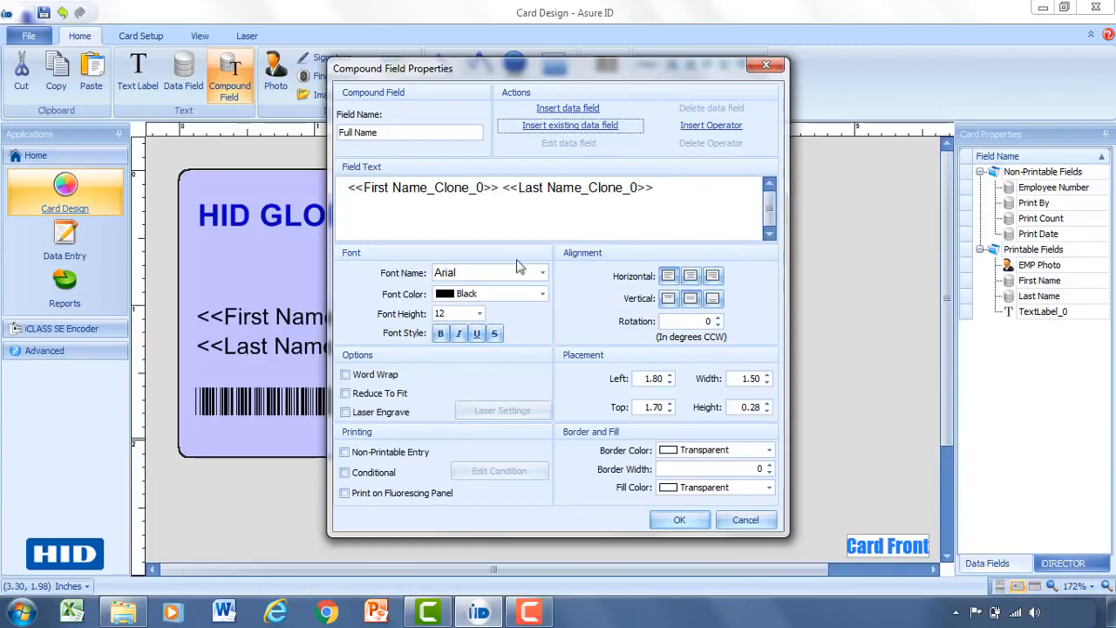
click(677, 520)
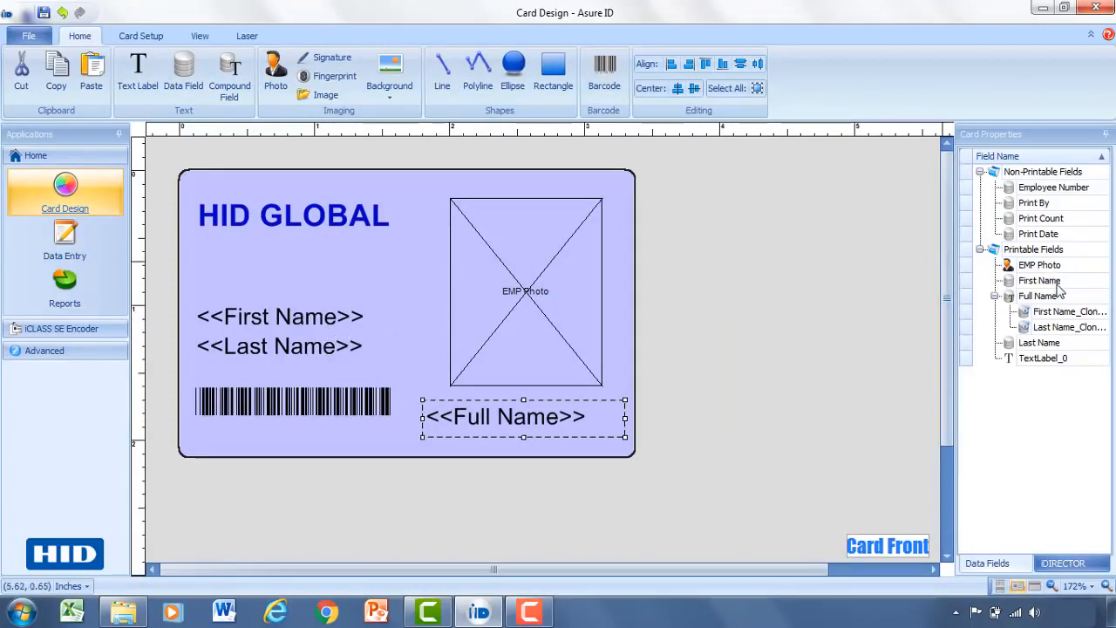
Move First Name and Last Name into Non-Printable Fields and drag Full Name up-left into their place.
drag(1057, 282, 1061, 195)
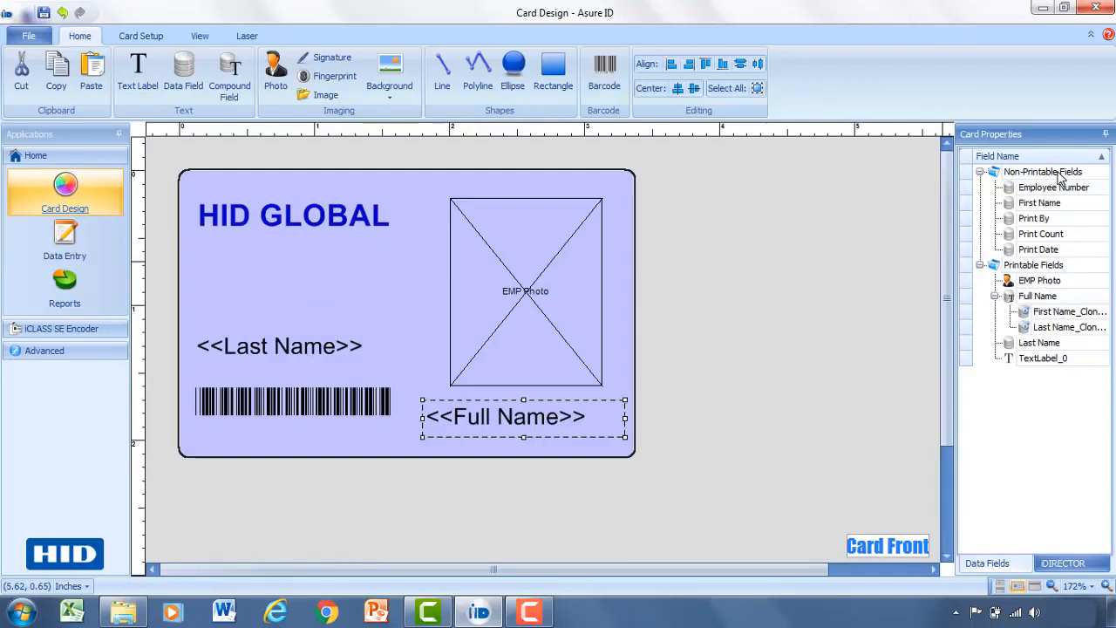
drag(1035, 349, 1043, 209)
drag(506, 411, 277, 334)
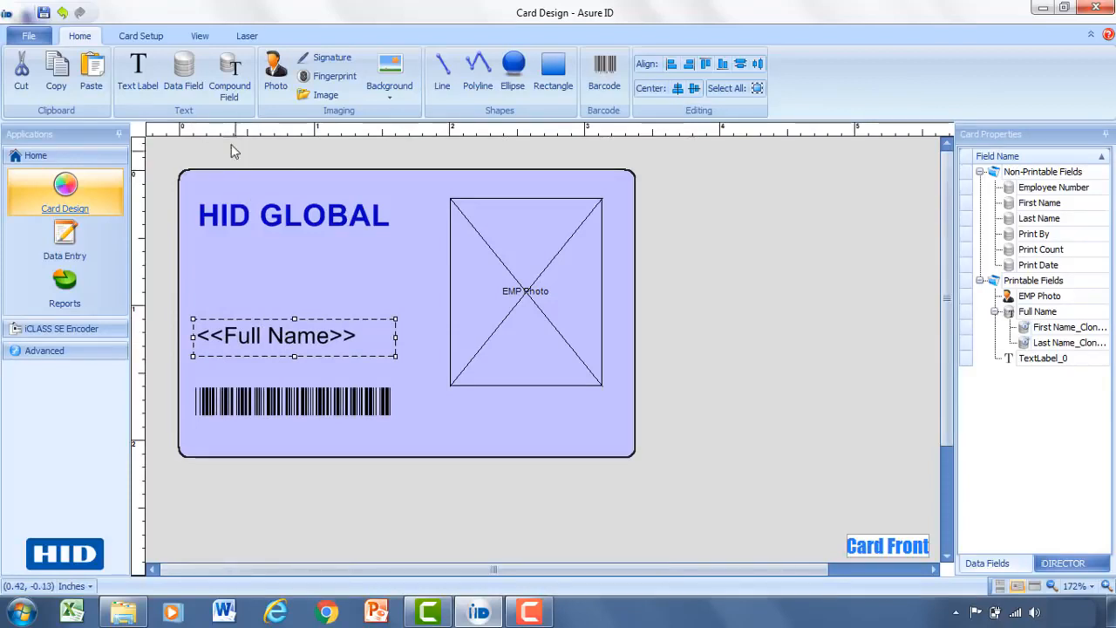
Draw a Department data field over the barcode's left end and enable 'Use a picklist' in its advanced options.
click(192, 88)
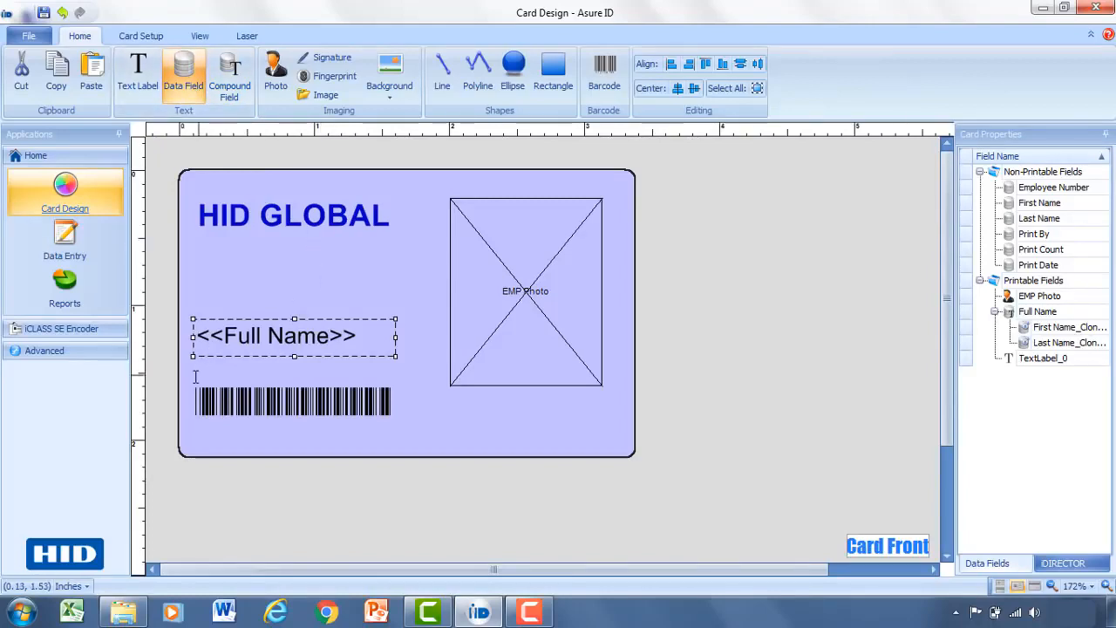
drag(181, 373, 242, 410)
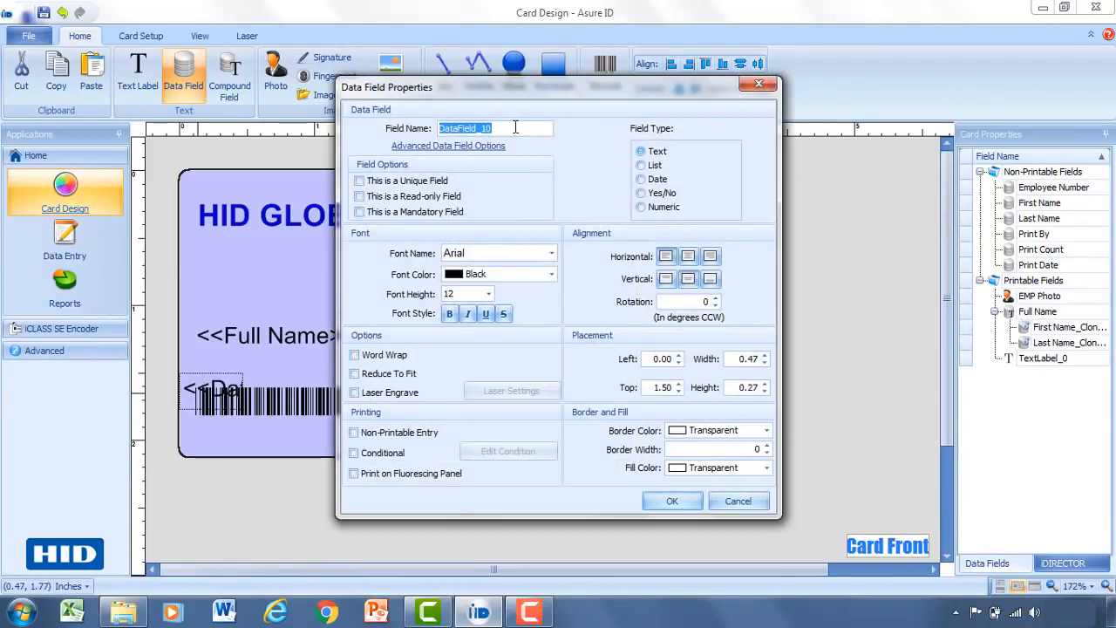
text(Depart)
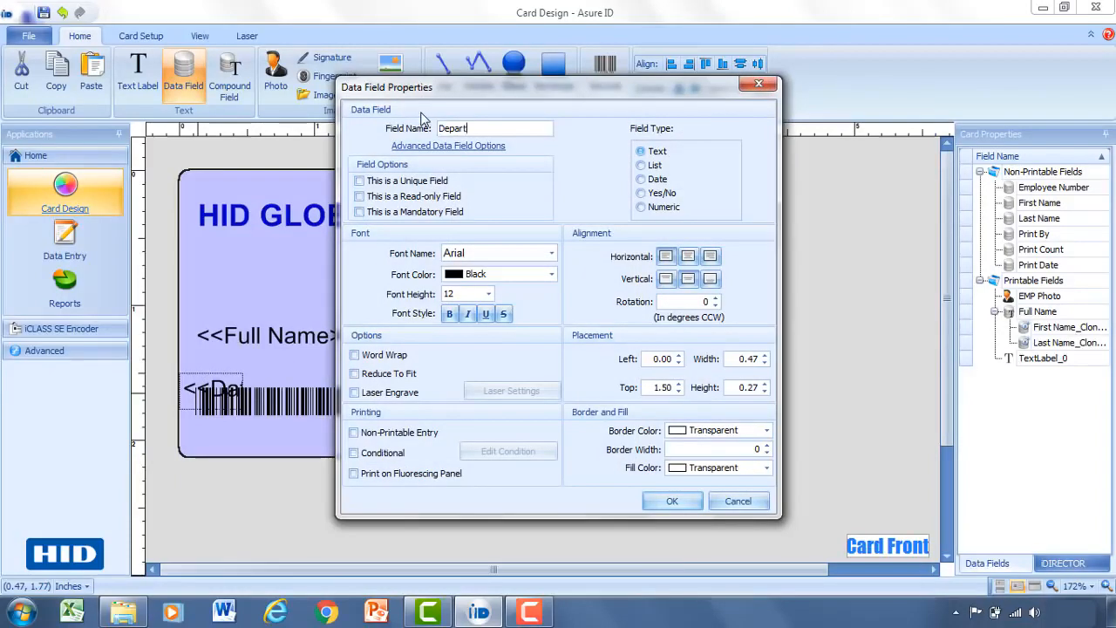
text(ment)
click(426, 154)
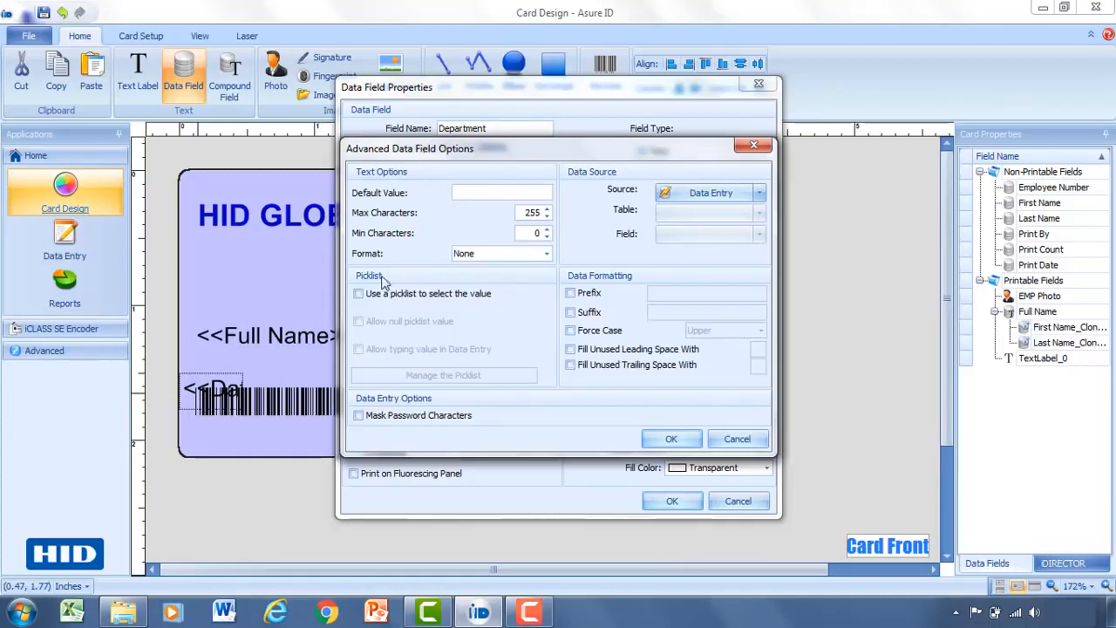
click(359, 297)
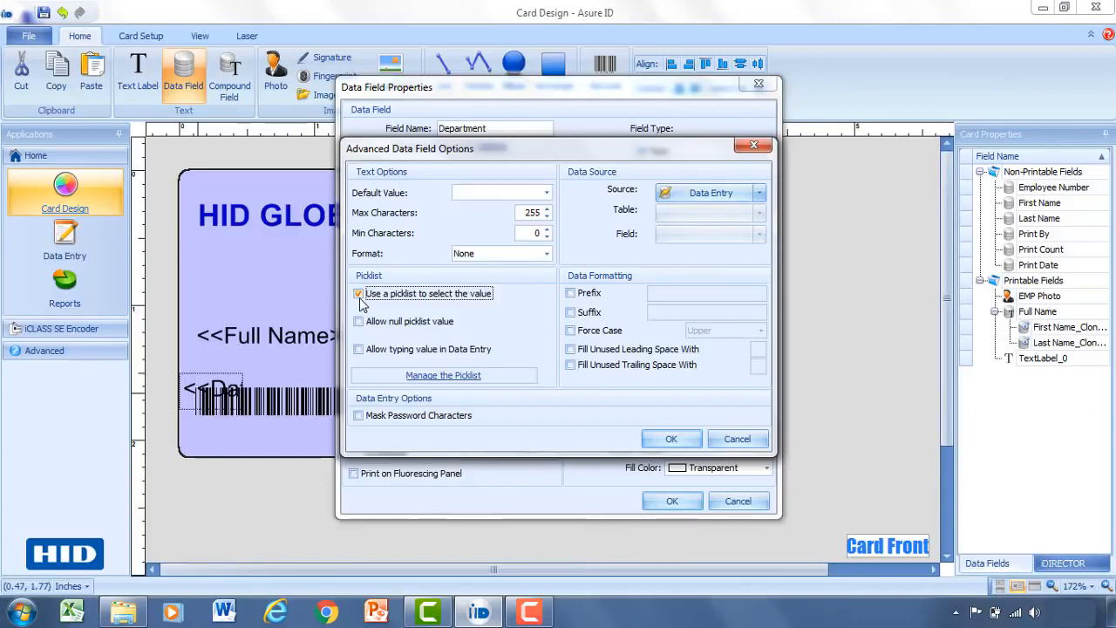
Add Marketing, Engineering and Sales as items in the Department picklist.
click(437, 378)
click(558, 223)
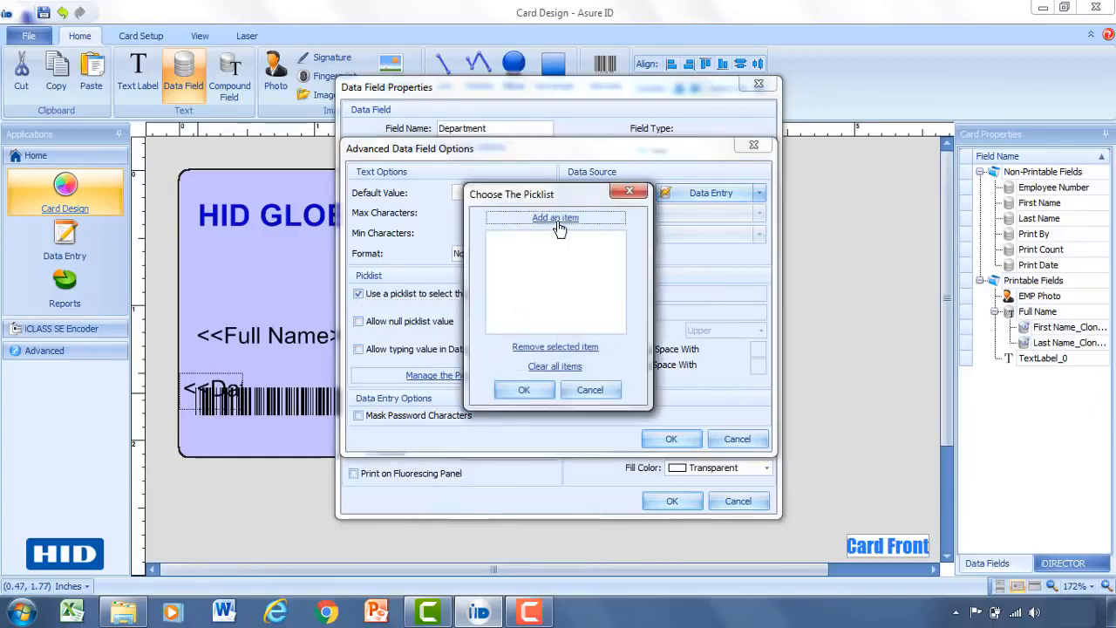
text(Marketing)
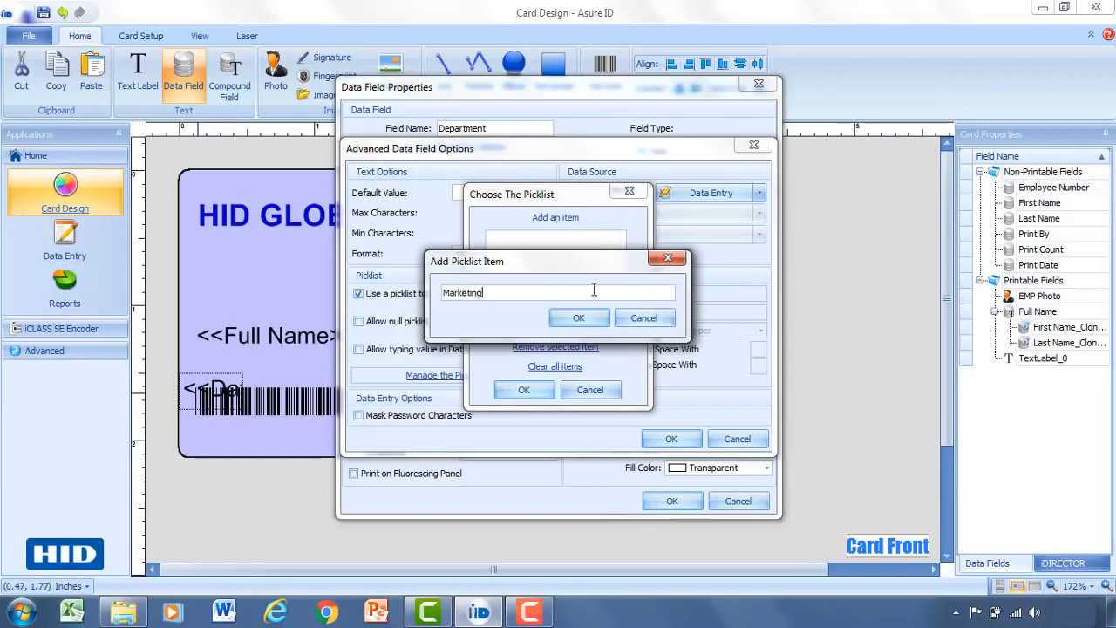
click(596, 319)
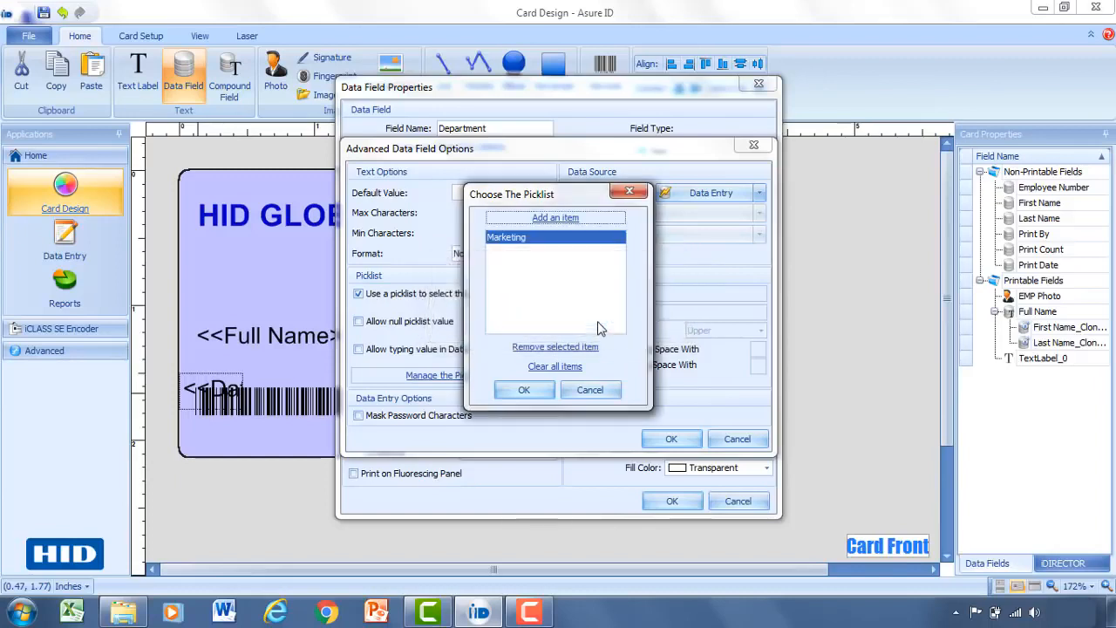
click(539, 225)
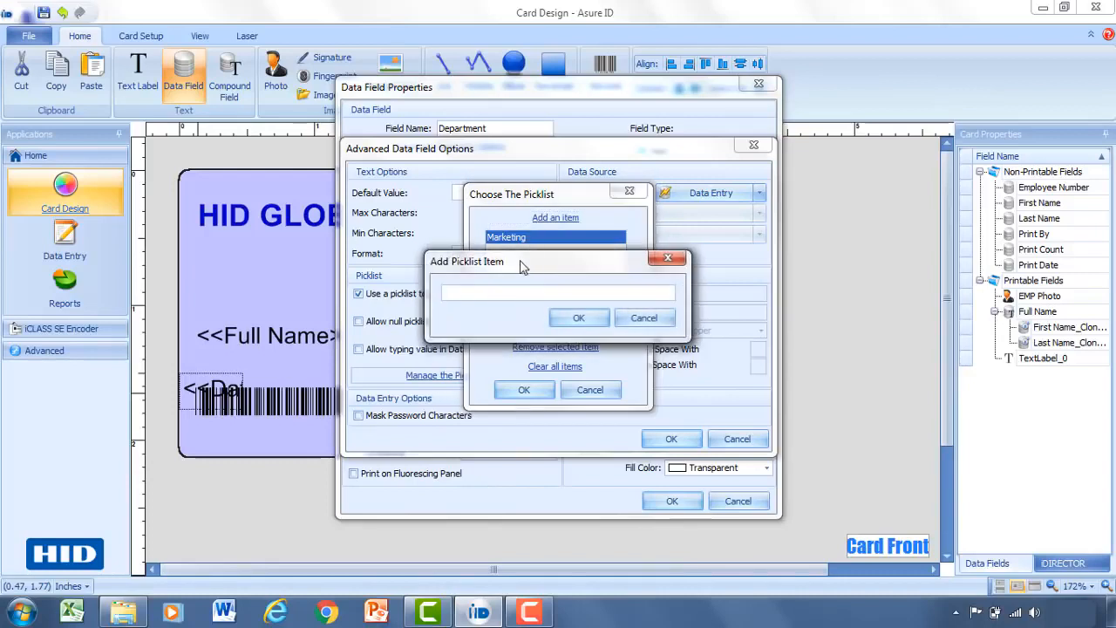
text(Engineering)
click(578, 317)
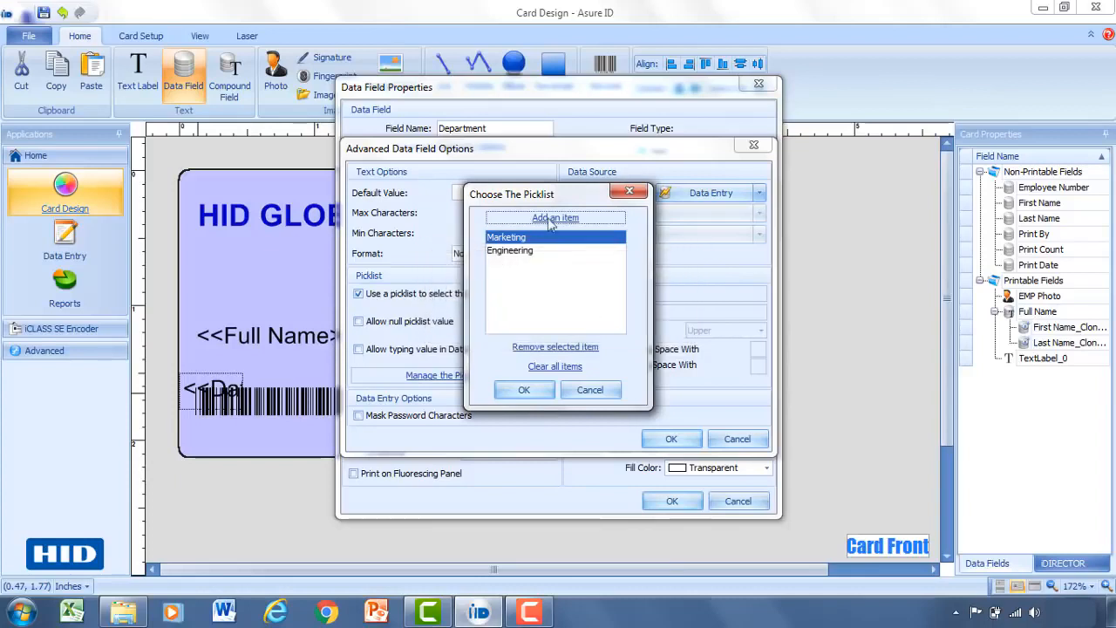
click(551, 223)
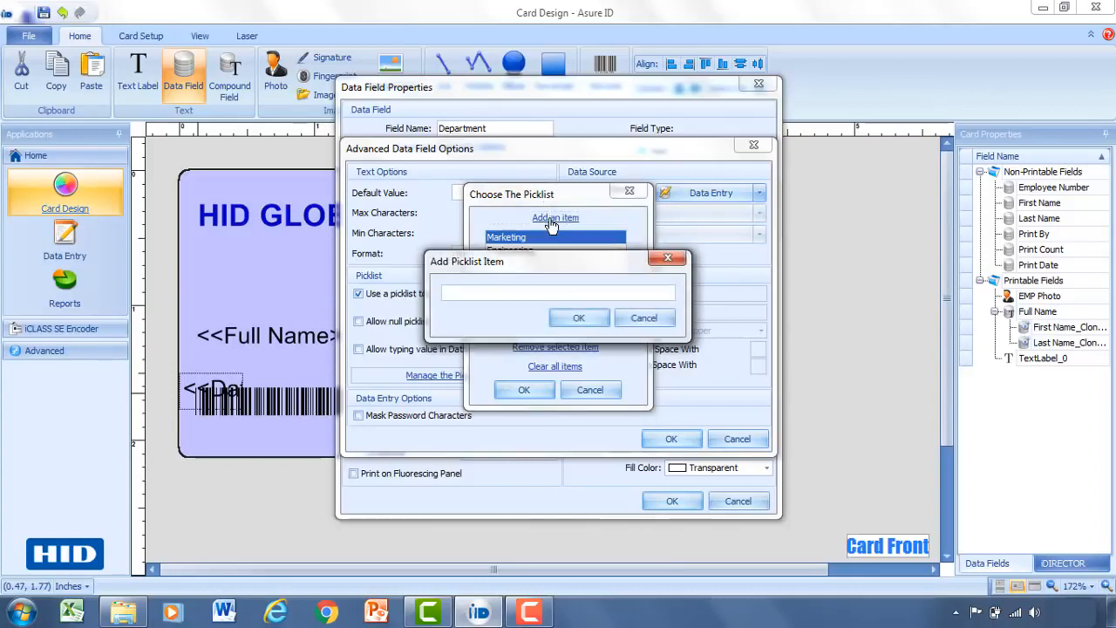
text(Sales)
click(578, 317)
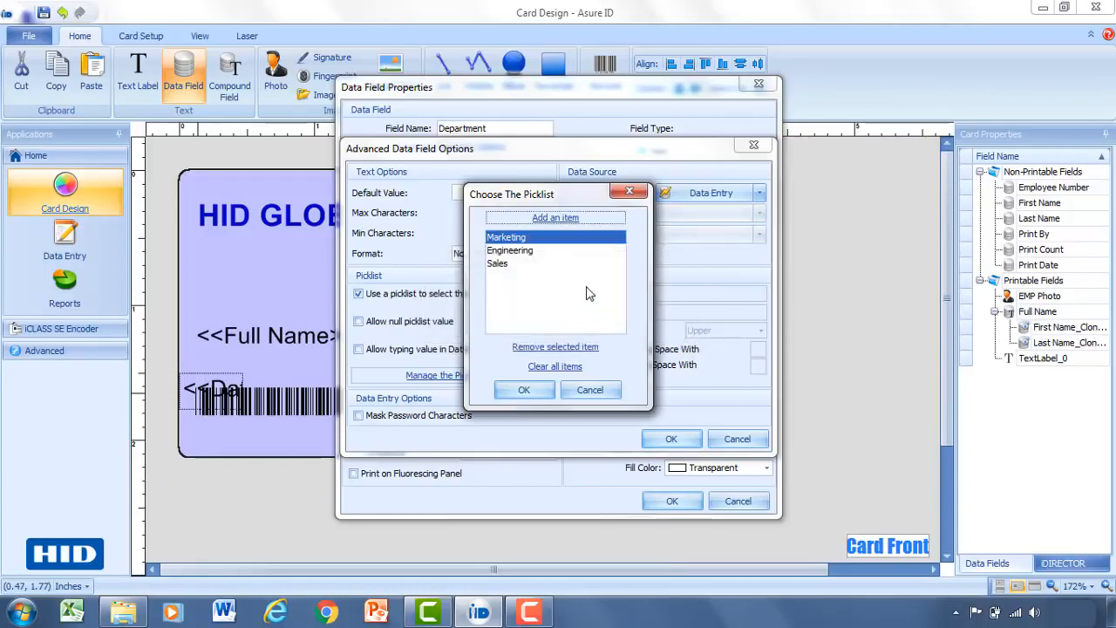
Confirm the picklist and advanced options to finish adding the Department field.
click(542, 395)
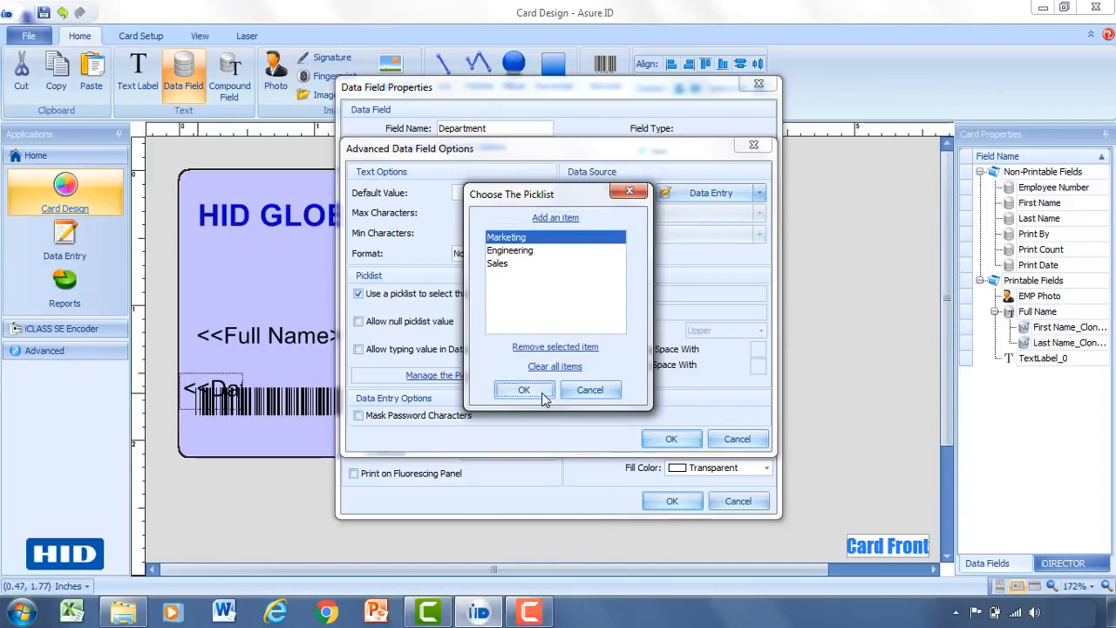
click(672, 439)
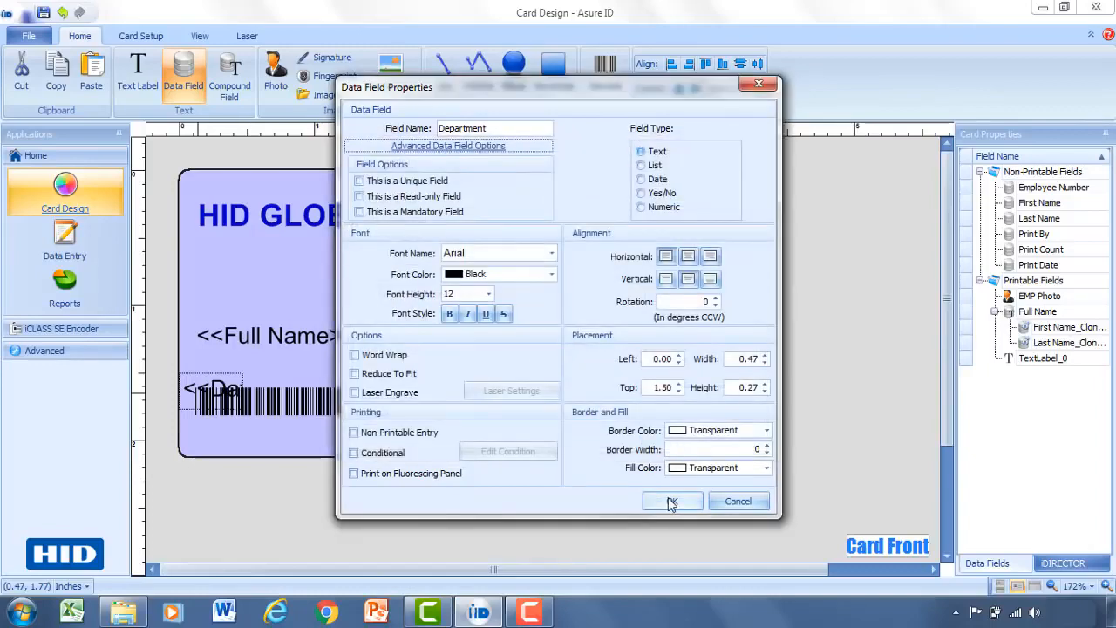
click(670, 502)
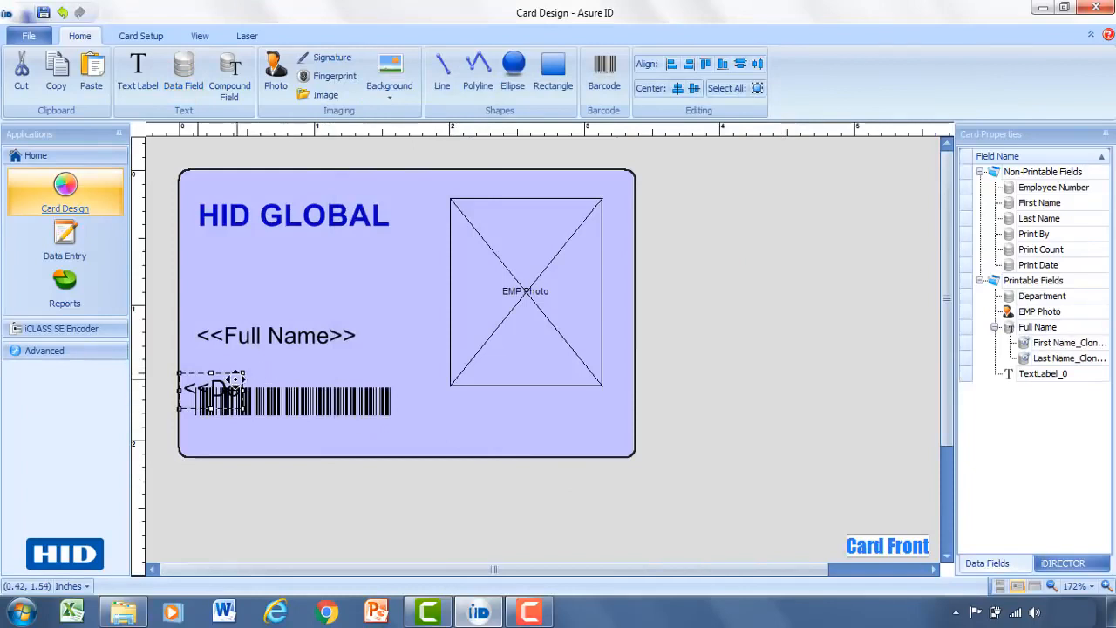
Drag the Department field up so it sits just under Full Name.
drag(219, 386, 395, 362)
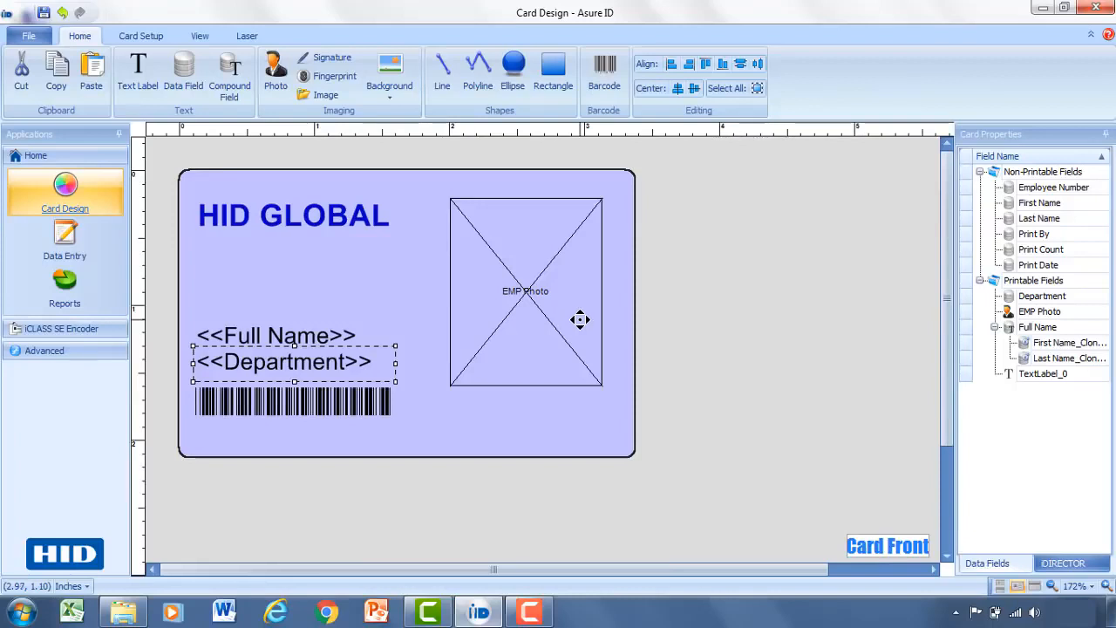
Draw a red-filled rectangle with no outline under the HID GLOBAL title and open its properties.
click(559, 77)
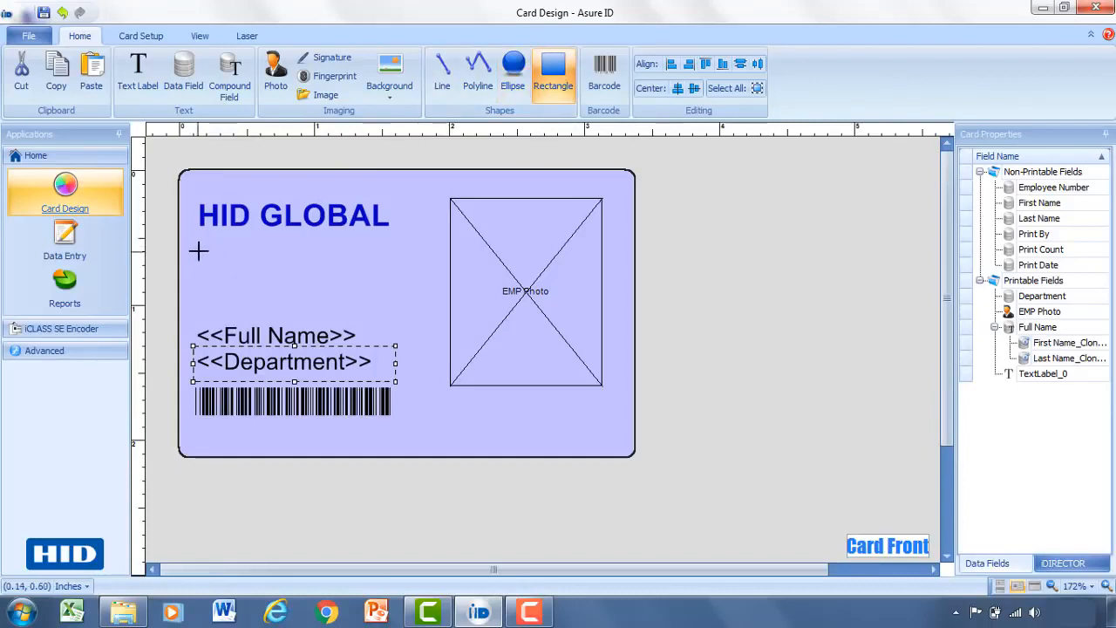
drag(207, 252, 427, 304)
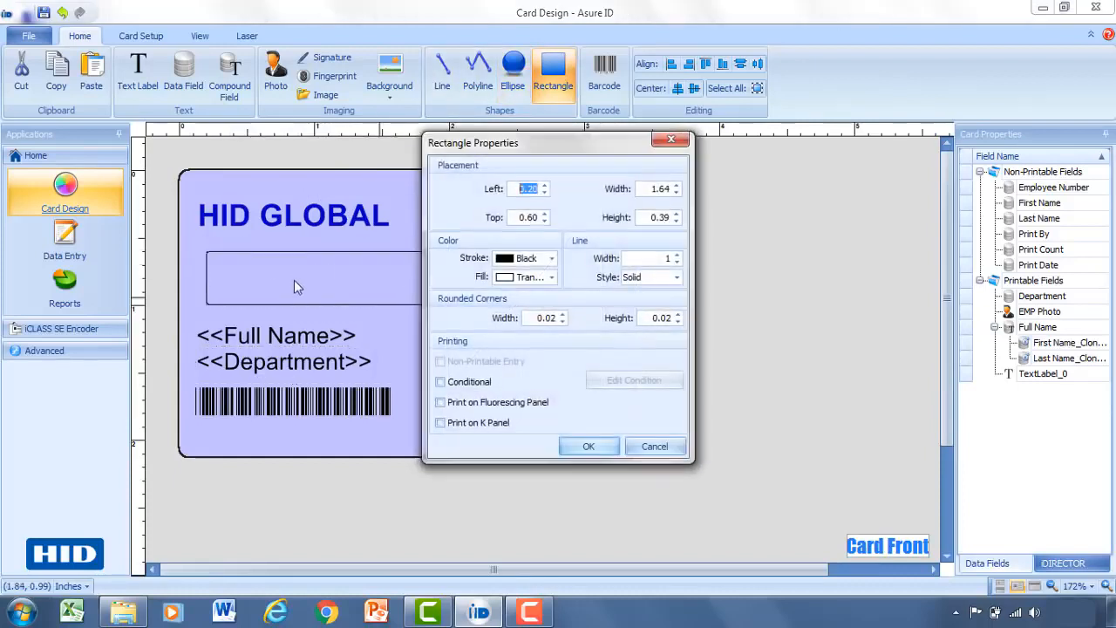
click(552, 277)
click(518, 297)
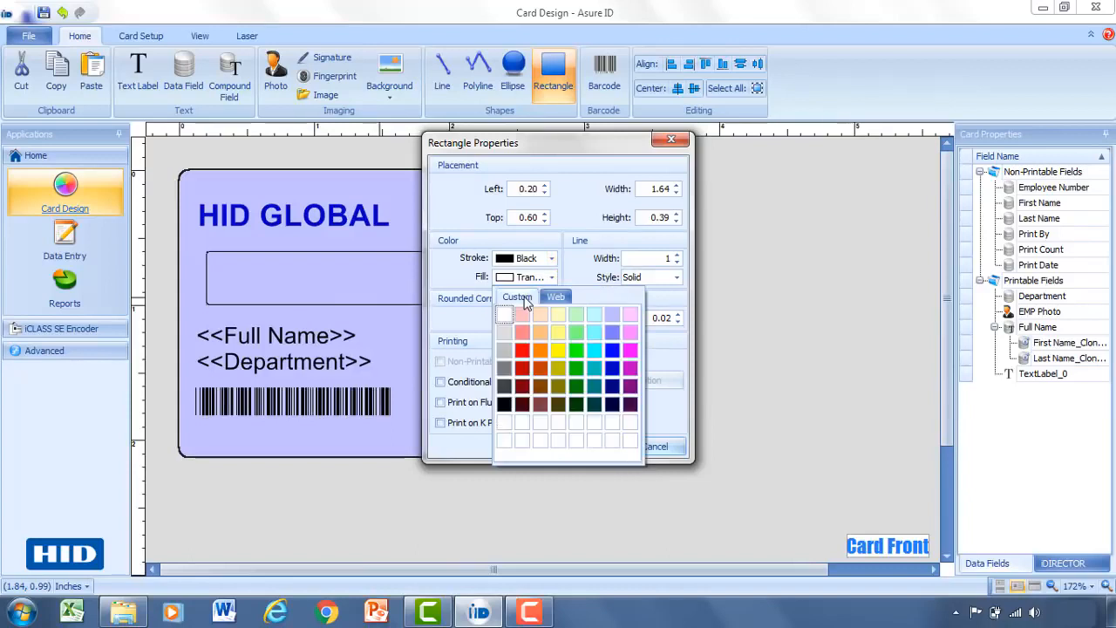
click(522, 352)
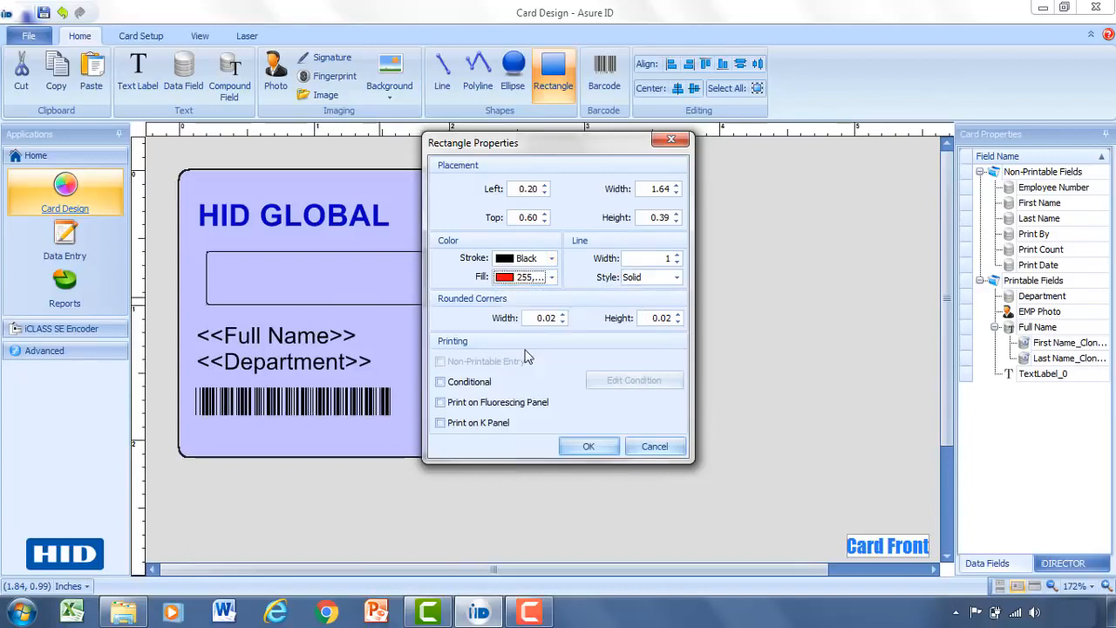
click(553, 260)
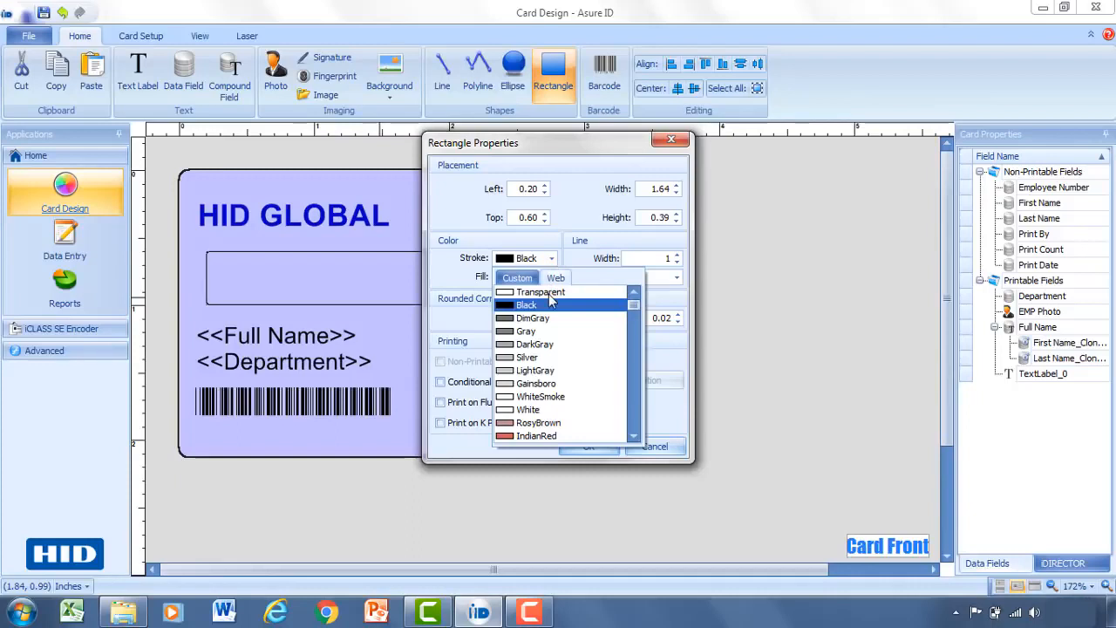
click(548, 293)
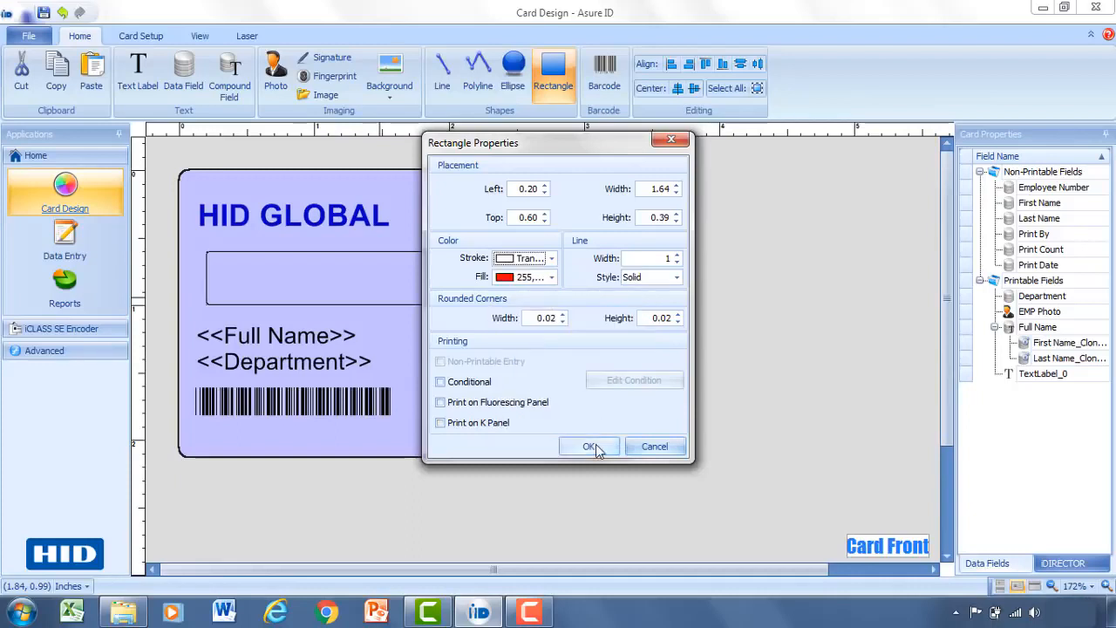
click(589, 446)
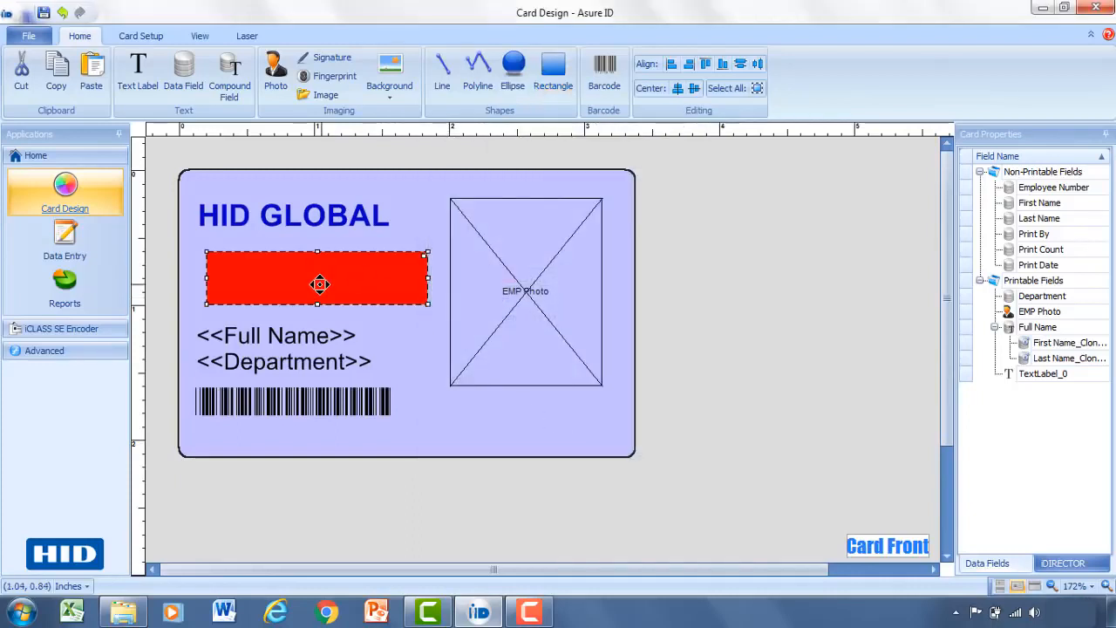
mouse_move(320, 285)
mouse_down()
mouse_move(294, 279)
mouse_move(316, 280)
mouse_up()
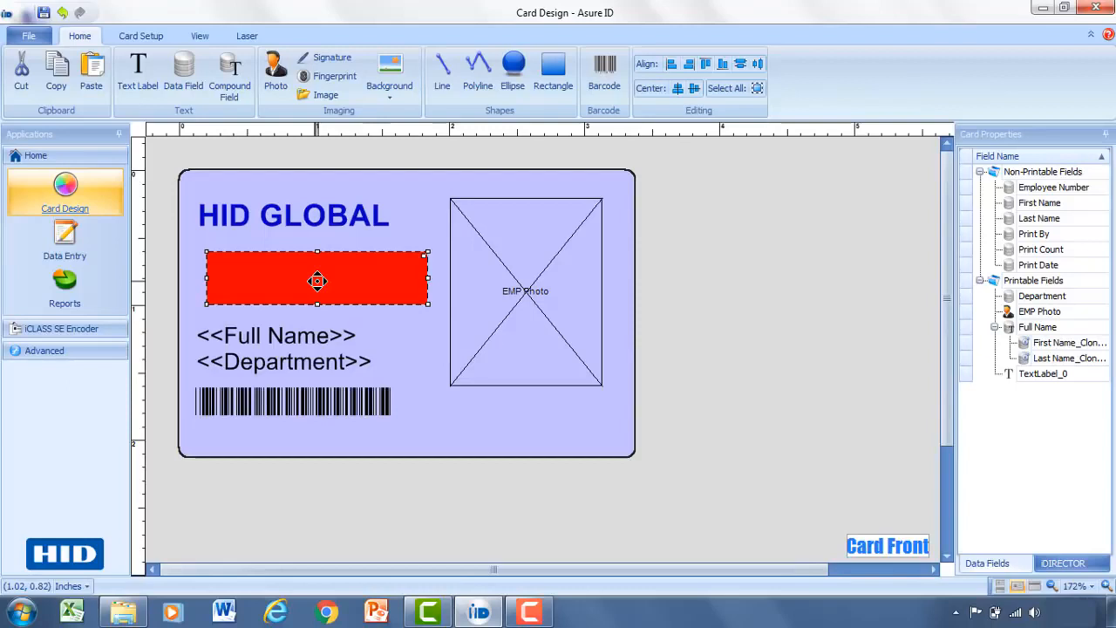
double_click(379, 278)
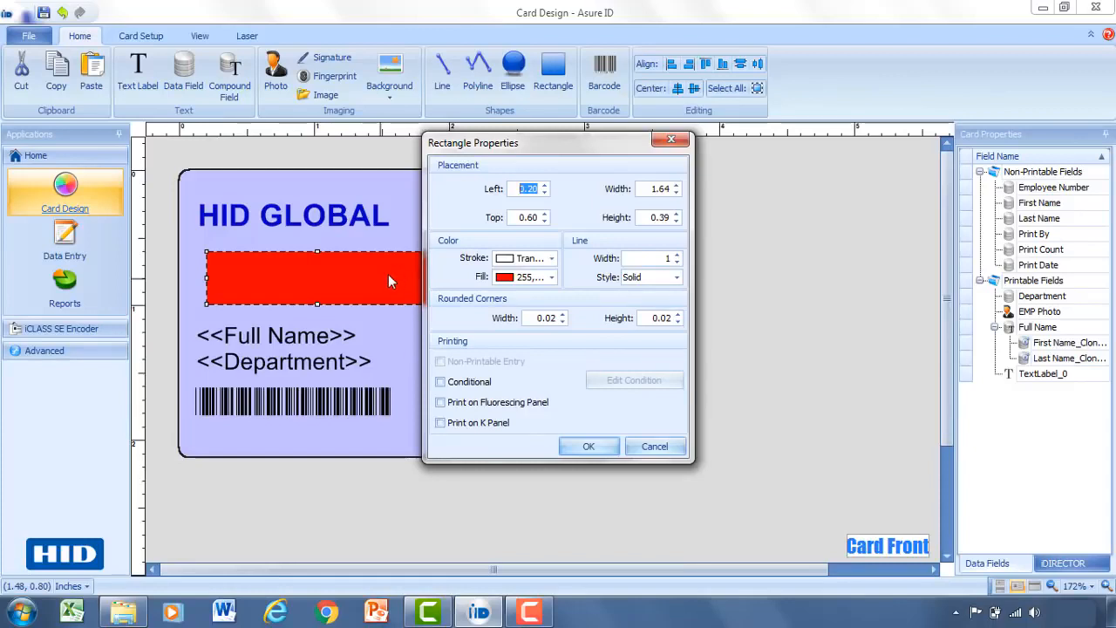
Set the red rectangle to print only when Department equals Engineering.
click(463, 390)
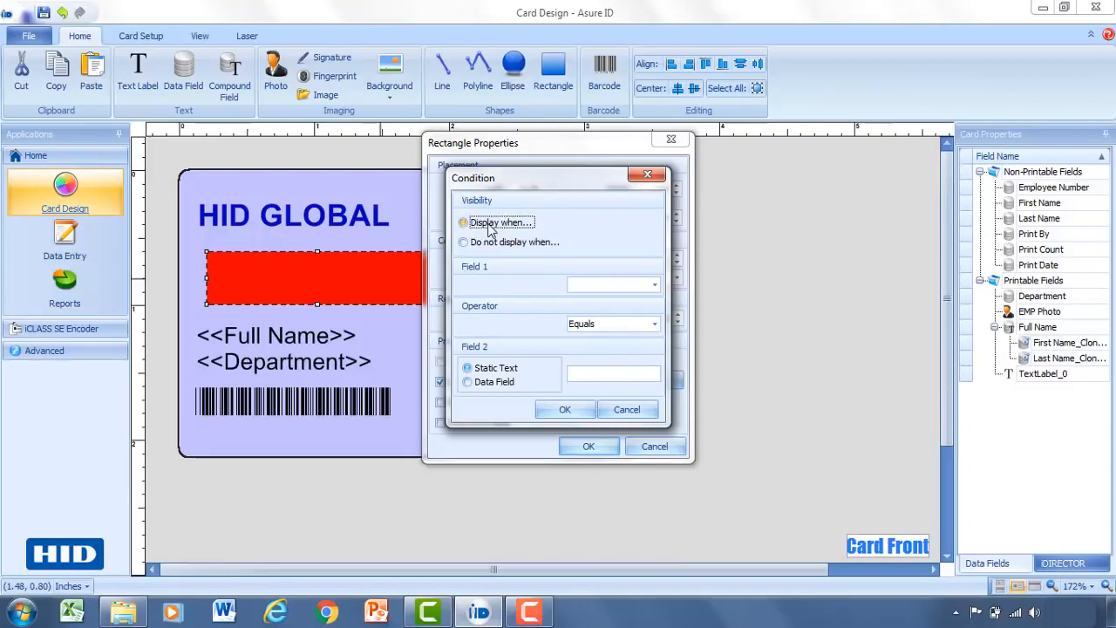
click(653, 286)
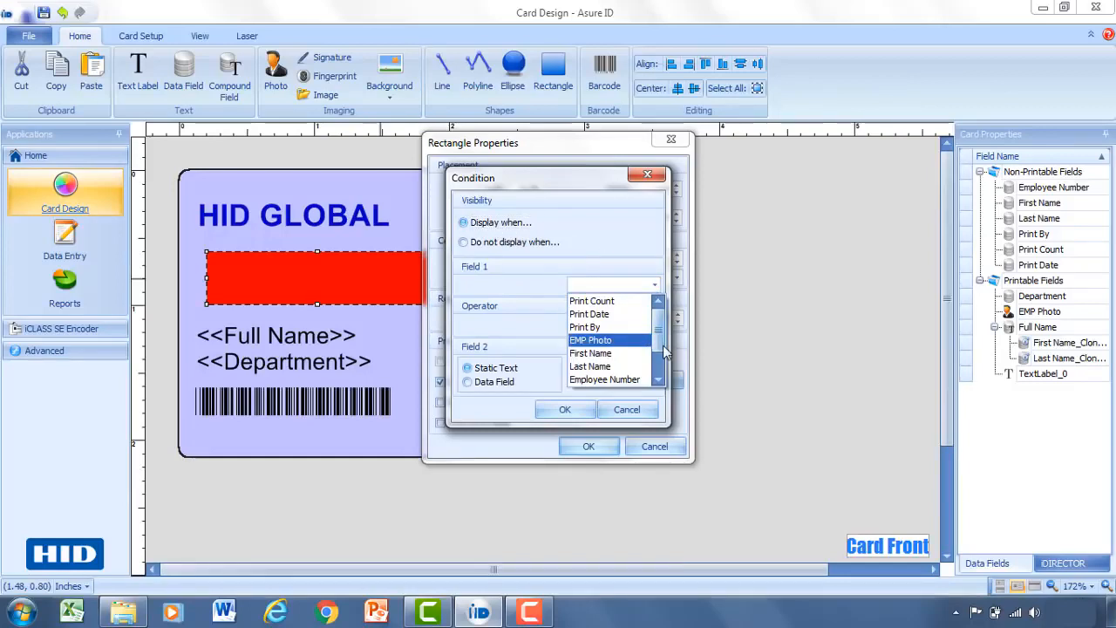
scroll(645, 349, down, 1)
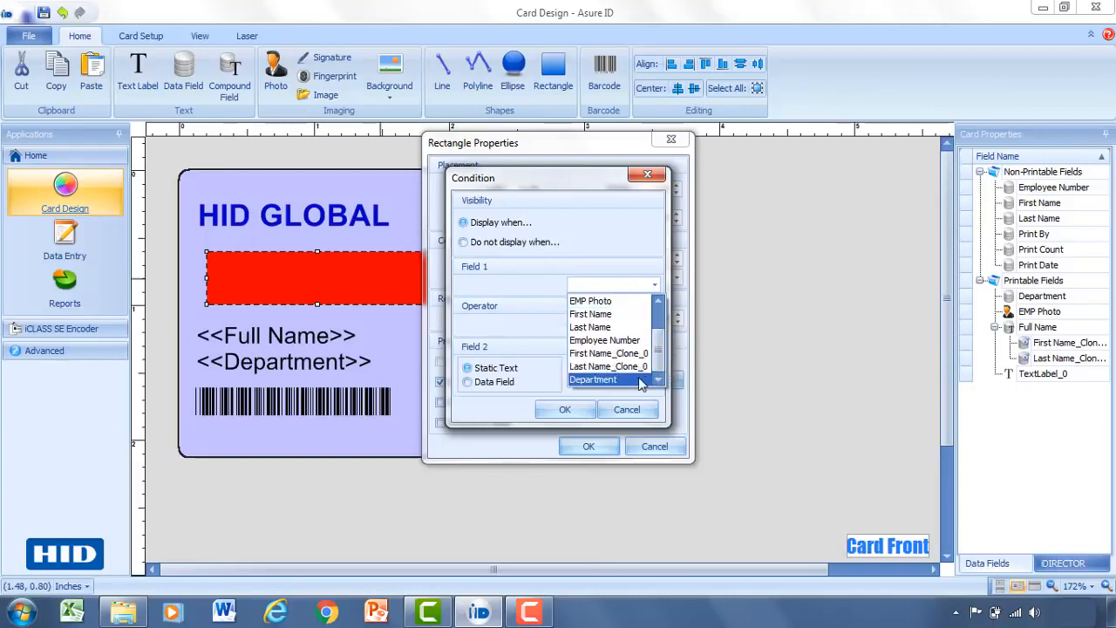
click(646, 381)
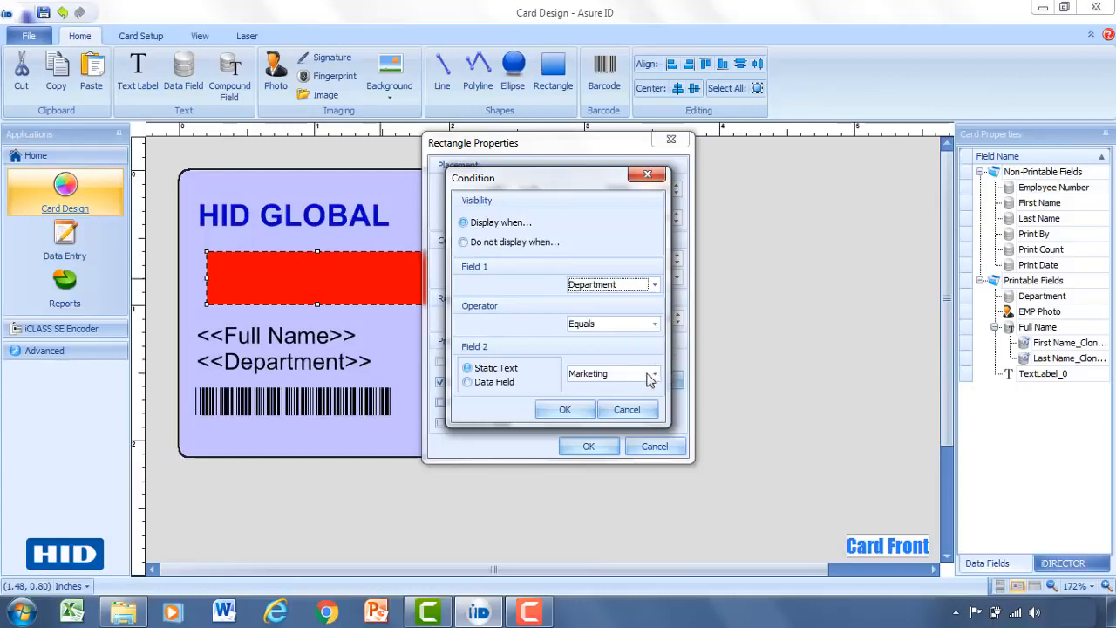
click(652, 374)
click(635, 404)
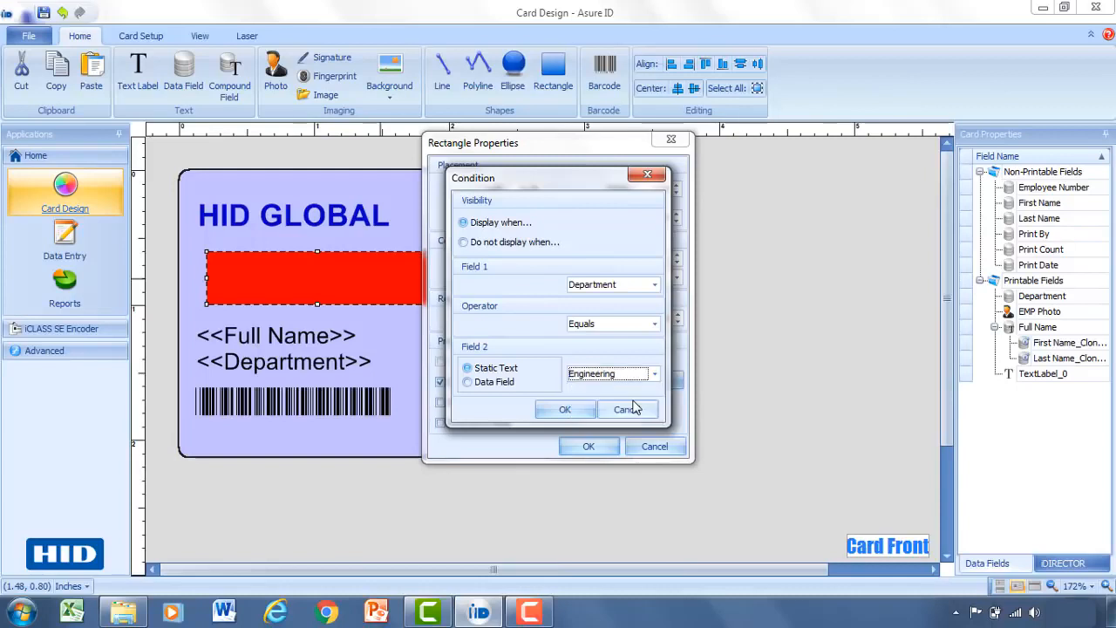
click(566, 410)
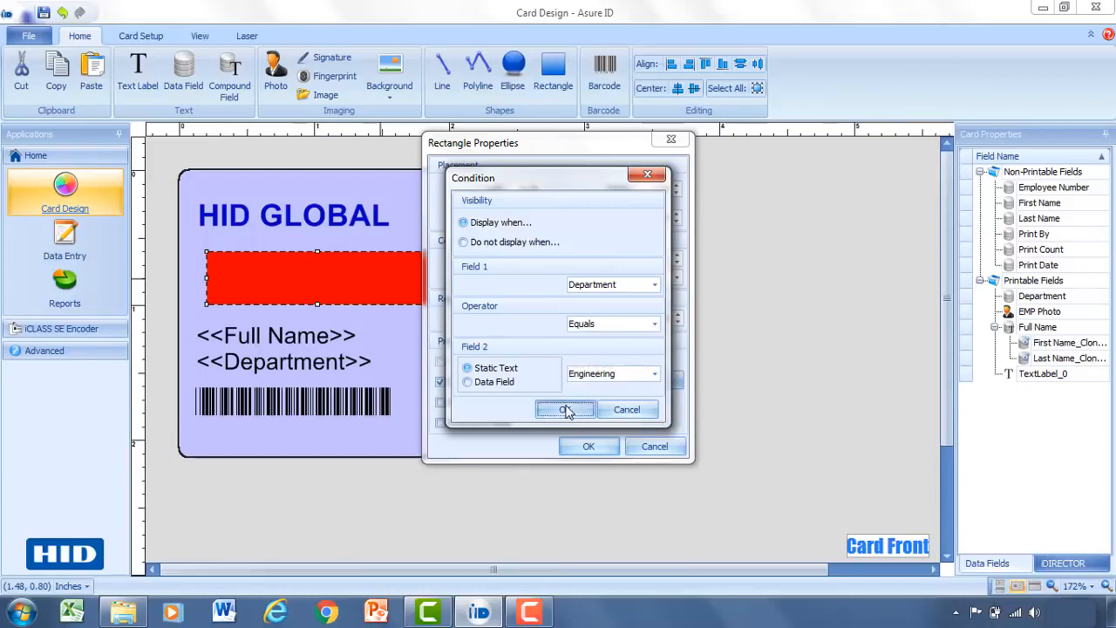
click(586, 448)
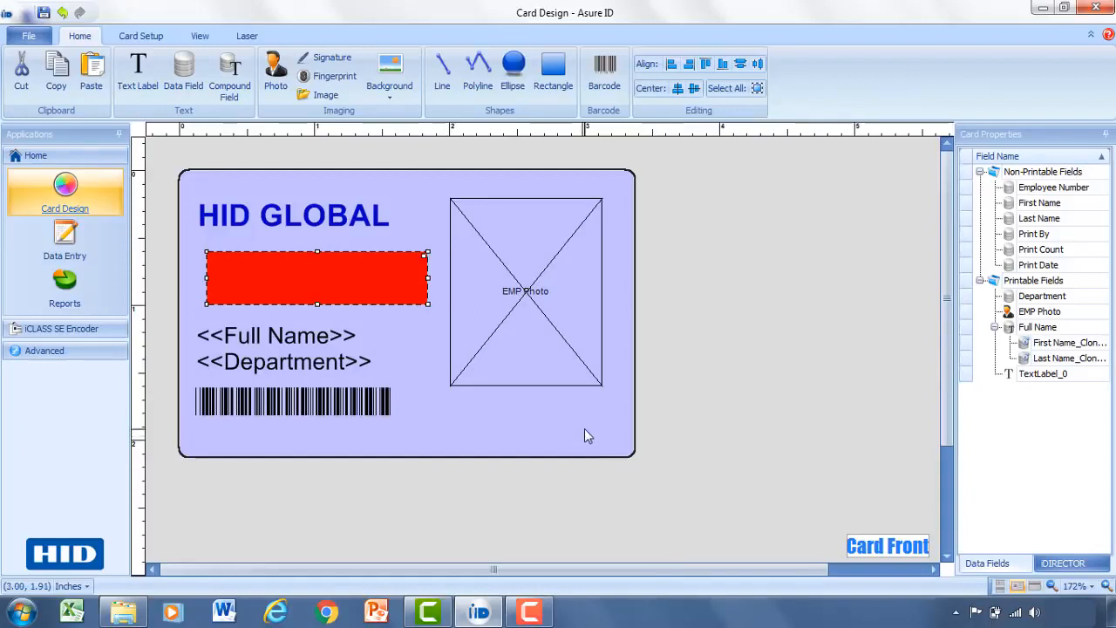
Add hid-logo.png as an image at the card's top right and shift the EMP Photo box beneath it.
click(325, 96)
drag(450, 400, 571, 452)
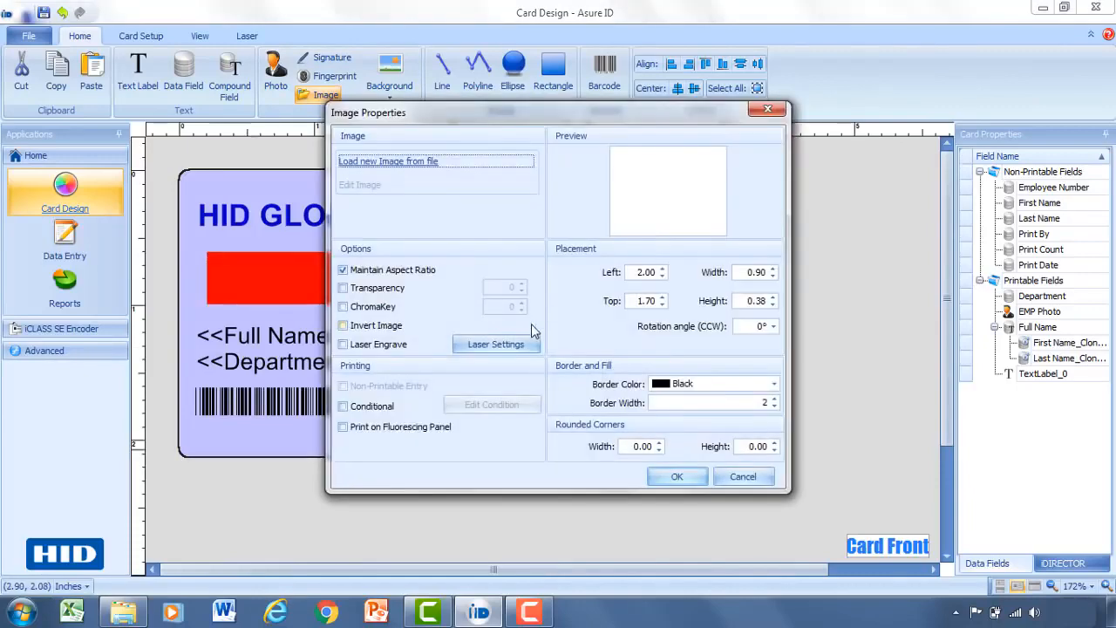
click(420, 162)
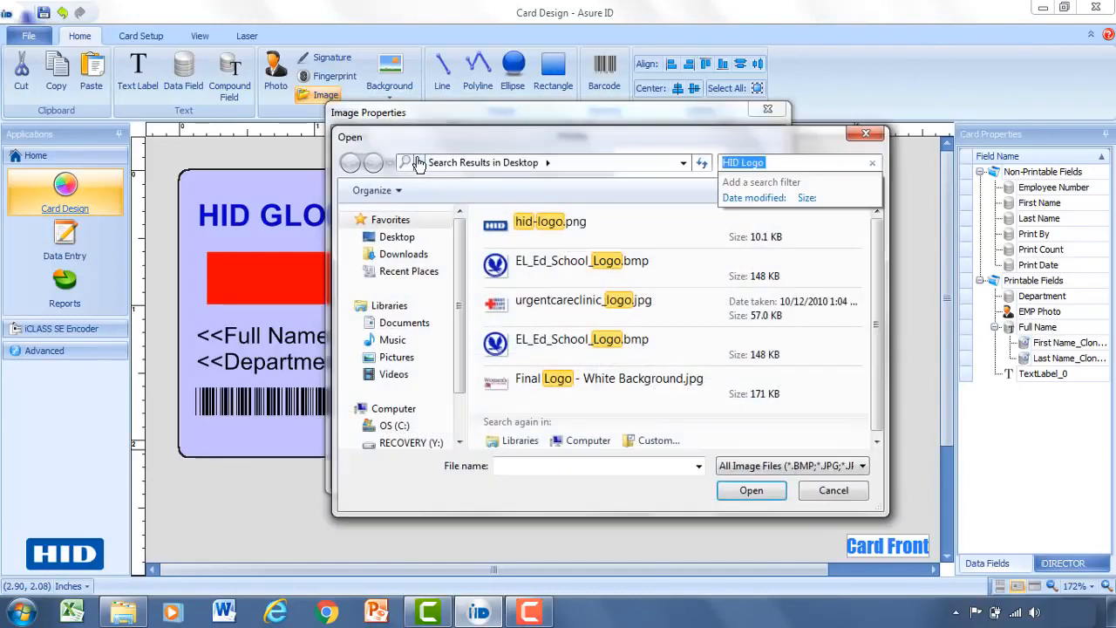
double_click(502, 224)
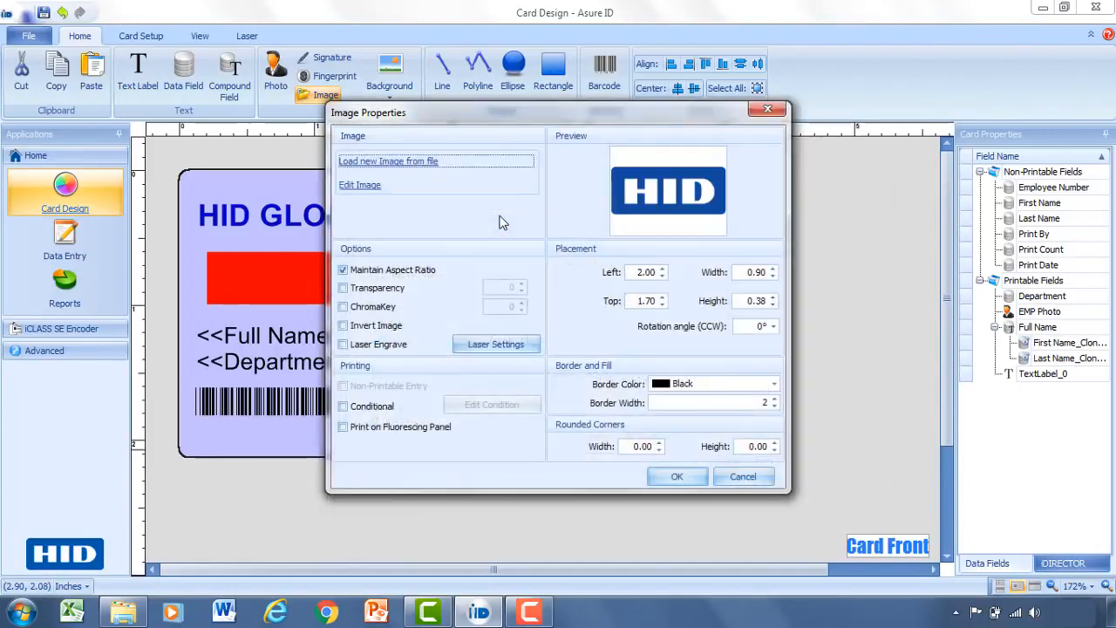
click(677, 476)
drag(534, 426, 568, 183)
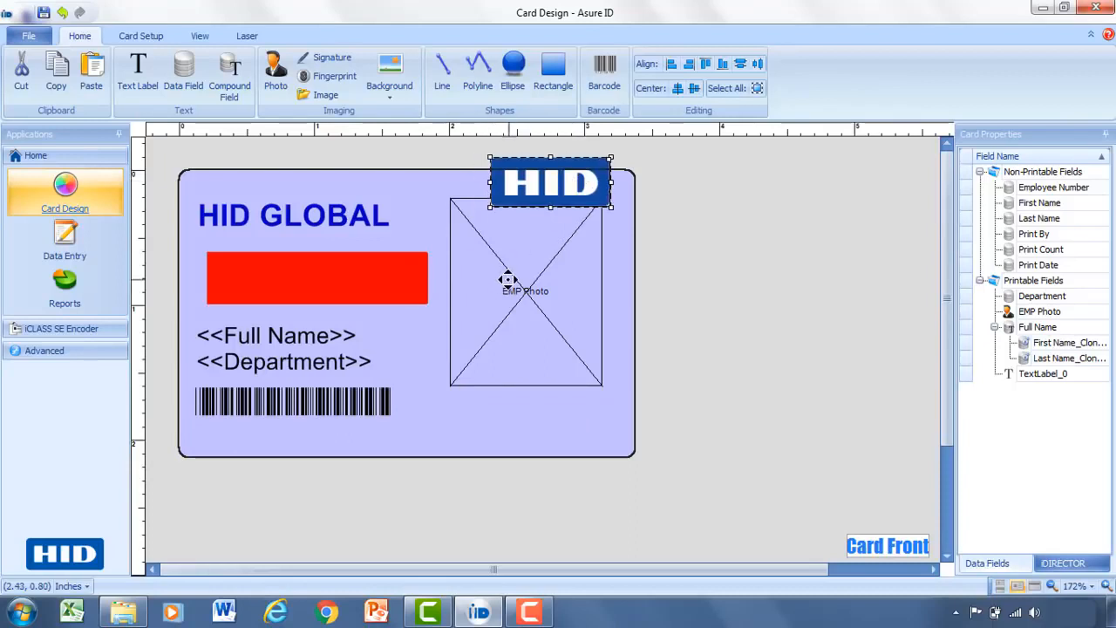
drag(505, 281, 513, 335)
drag(544, 192, 529, 218)
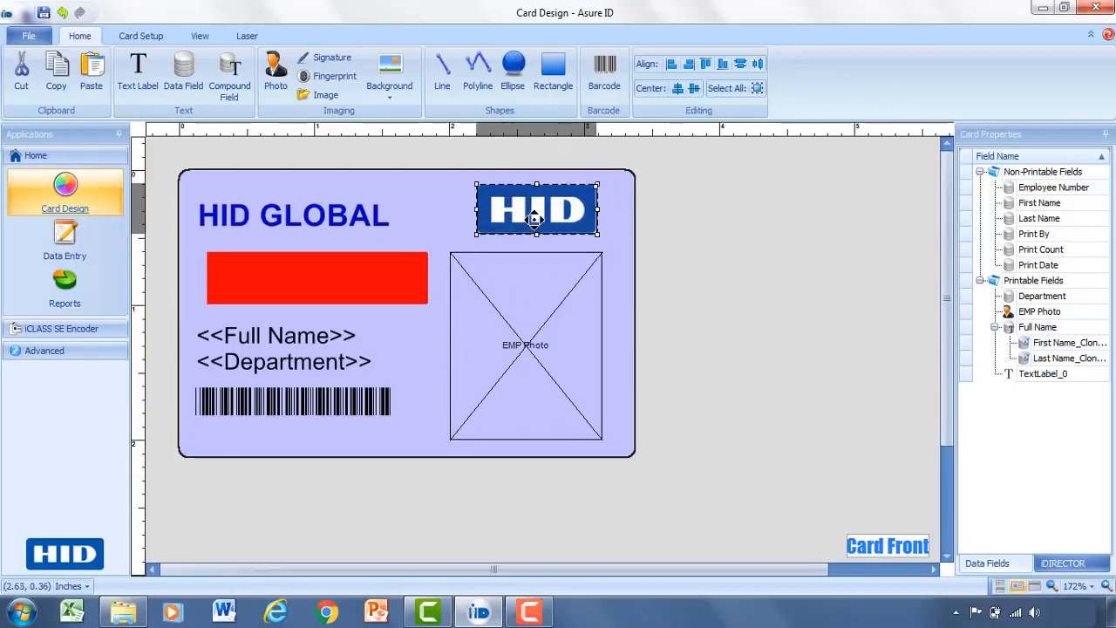
click(632, 271)
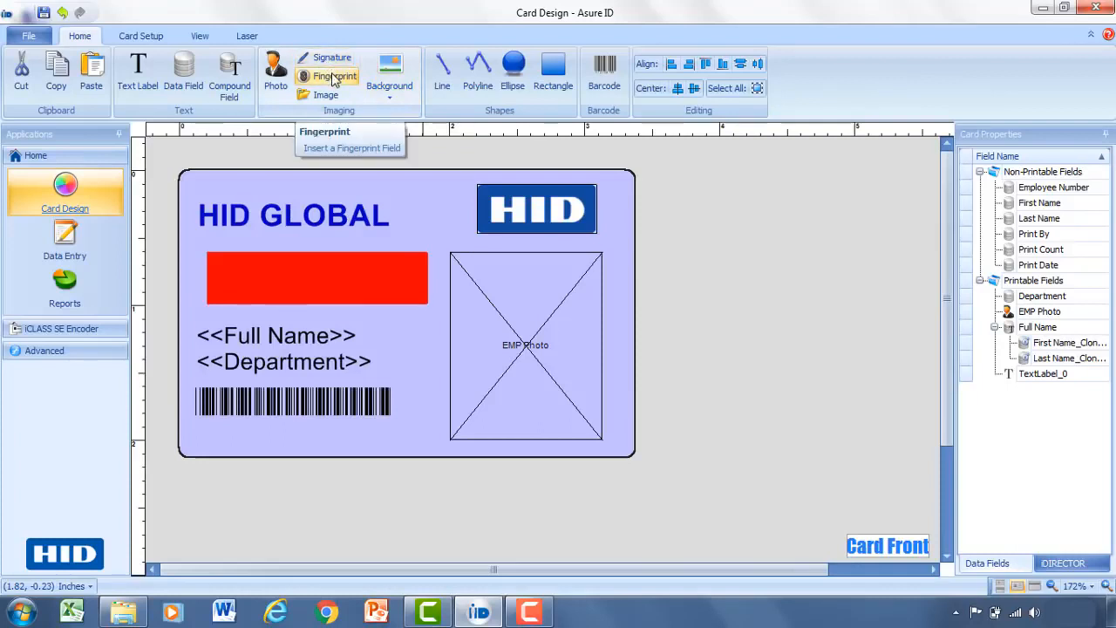
Save the card design as a template named 'HID Global'.
click(44, 12)
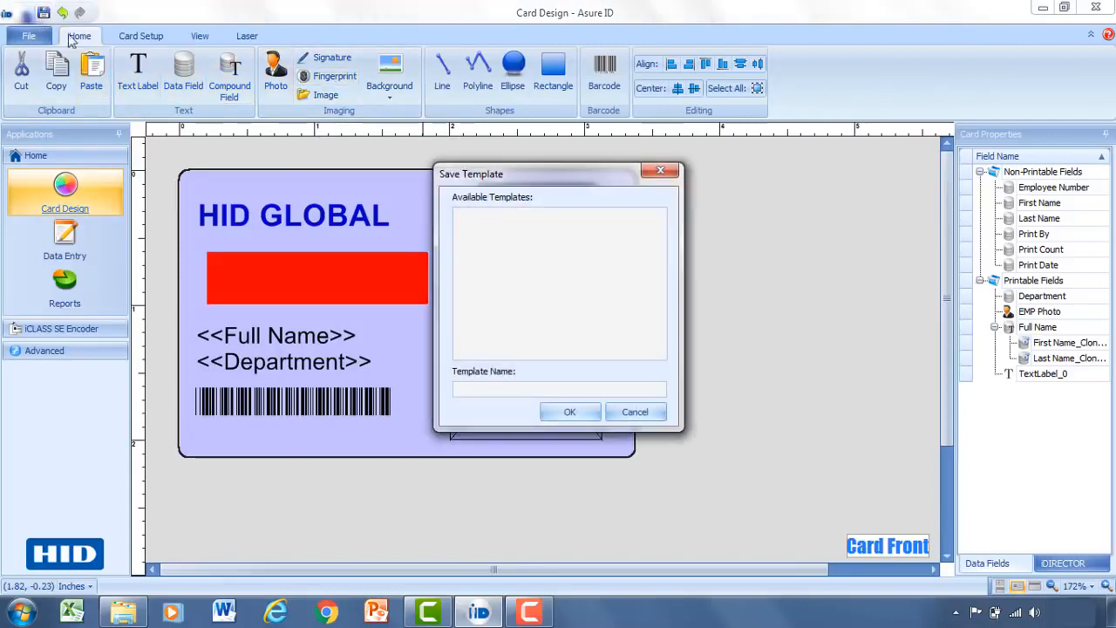
click(468, 389)
text(HID Gla)
key(BackSpace)
key(BackSpace)
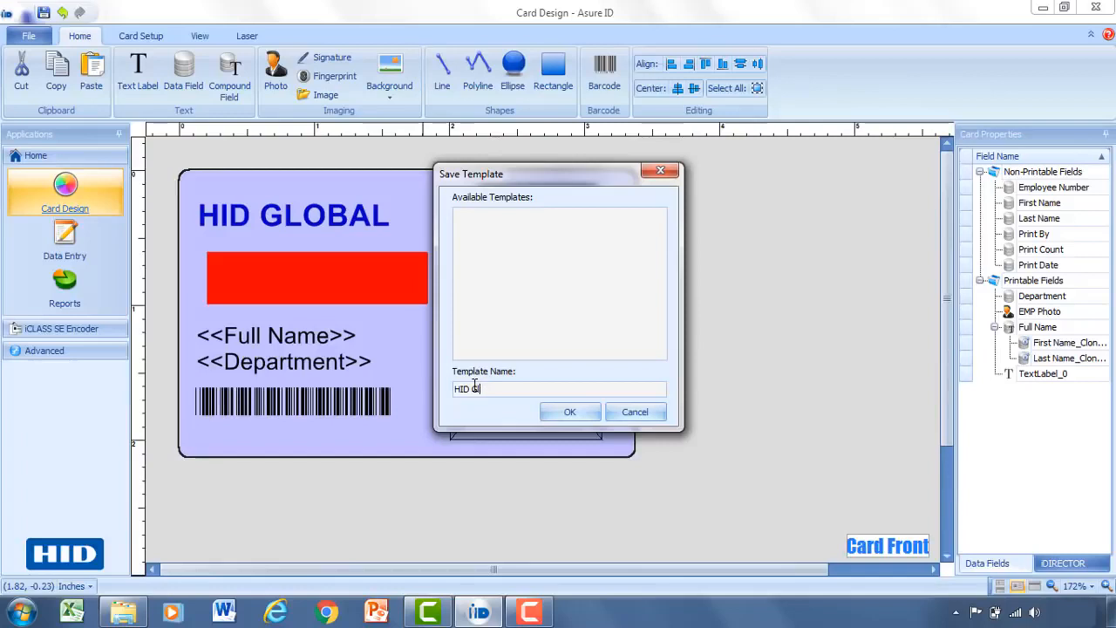
text(lobal)
click(569, 412)
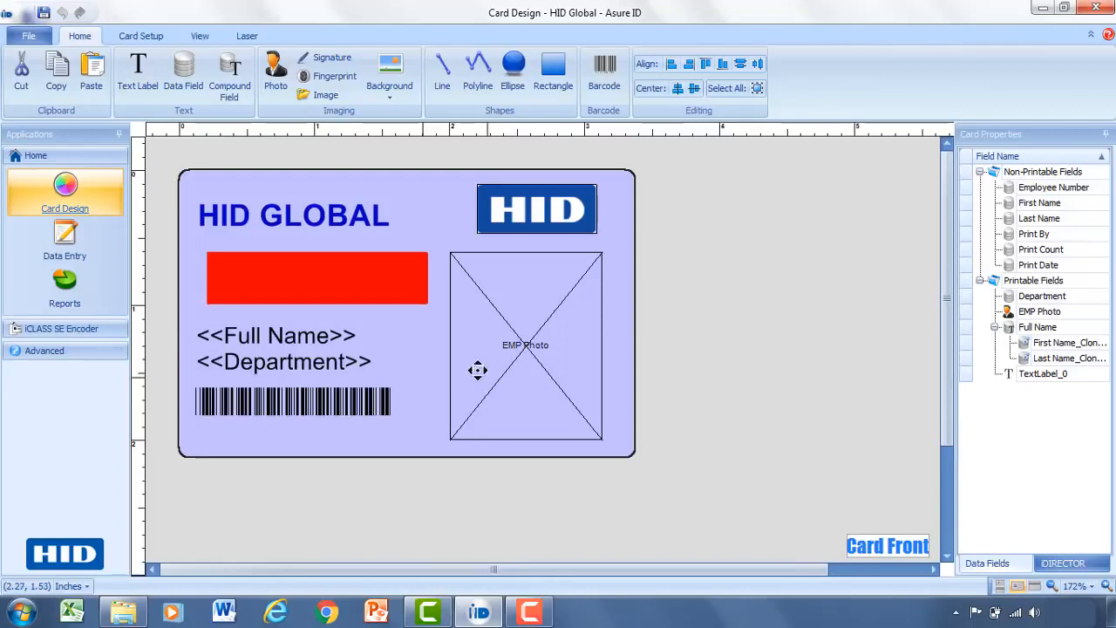
Switch to Data Entry and add a new record, with Department defaulting to Marketing.
click(79, 248)
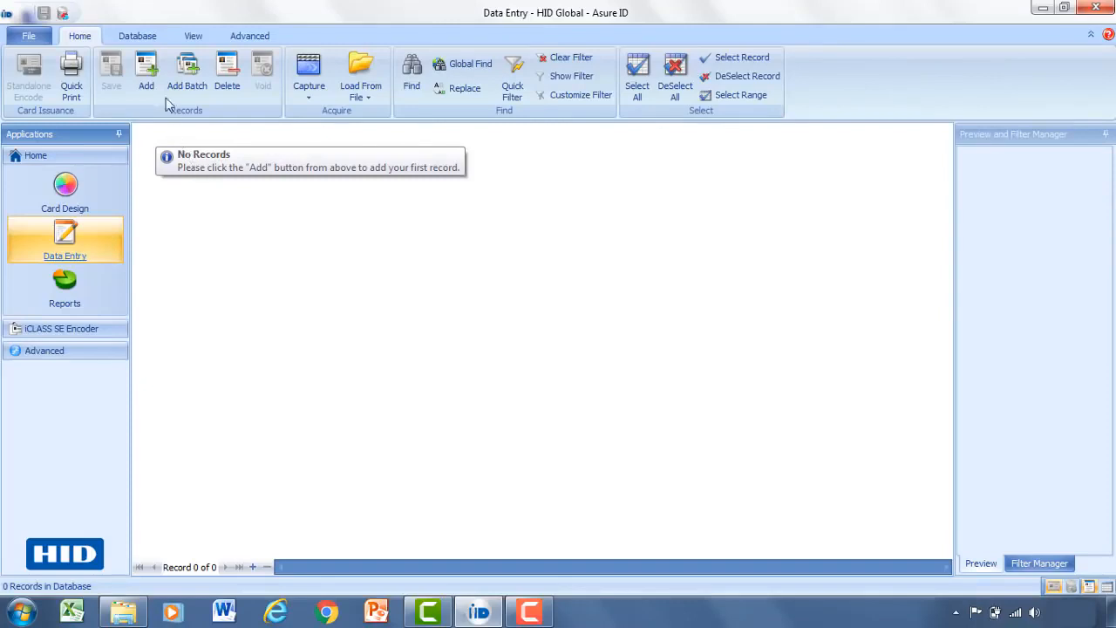
click(147, 74)
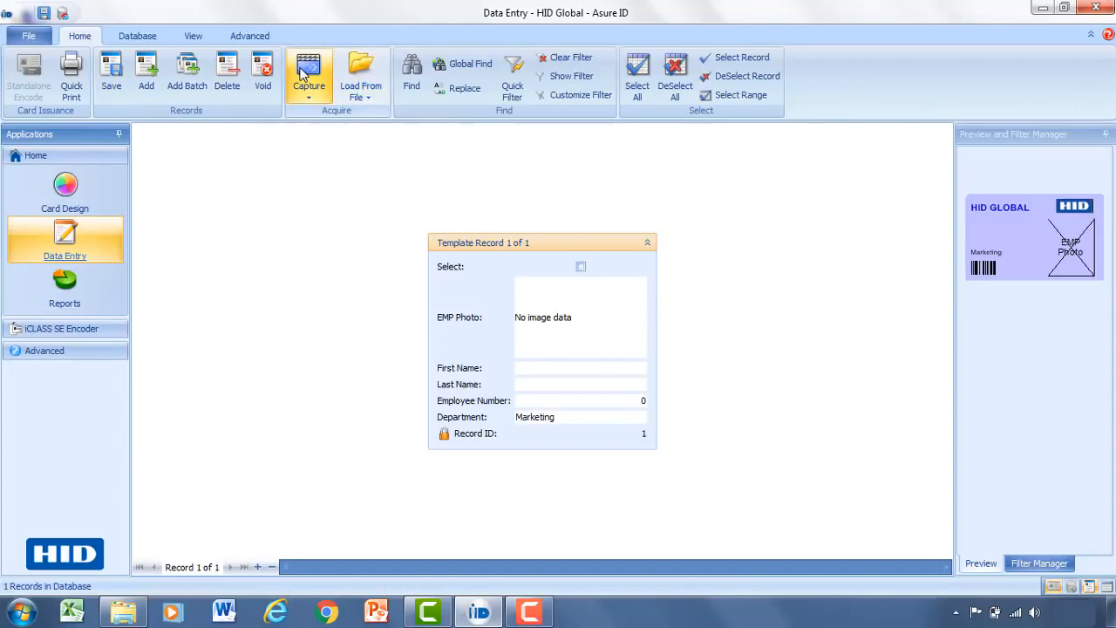
Load the woman's headshot from the Headshots folder as the record's photo file.
click(370, 65)
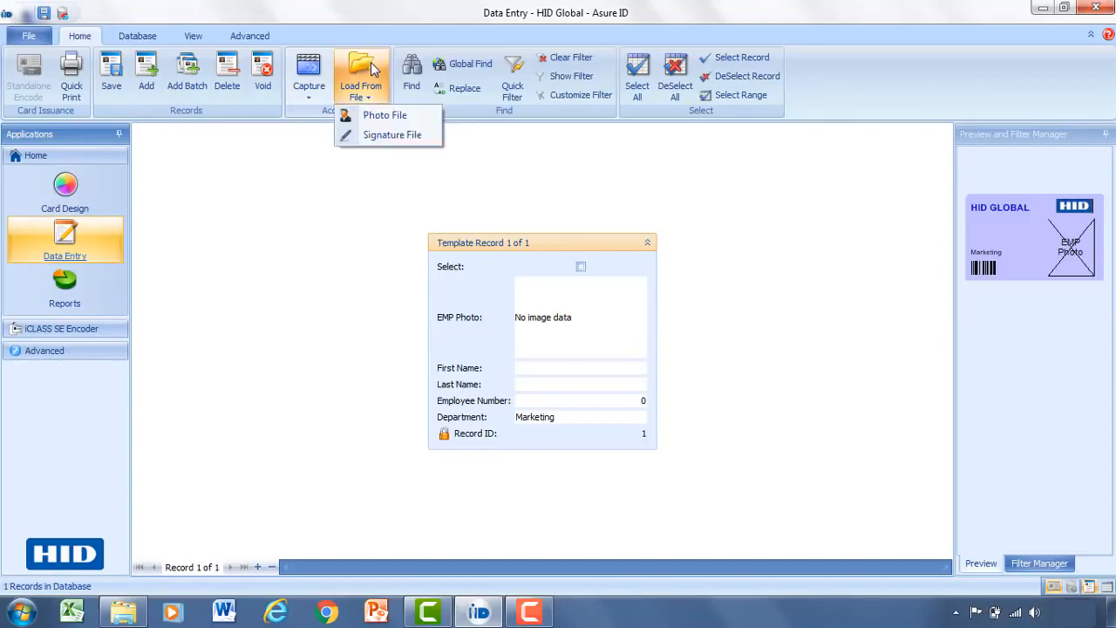
click(376, 115)
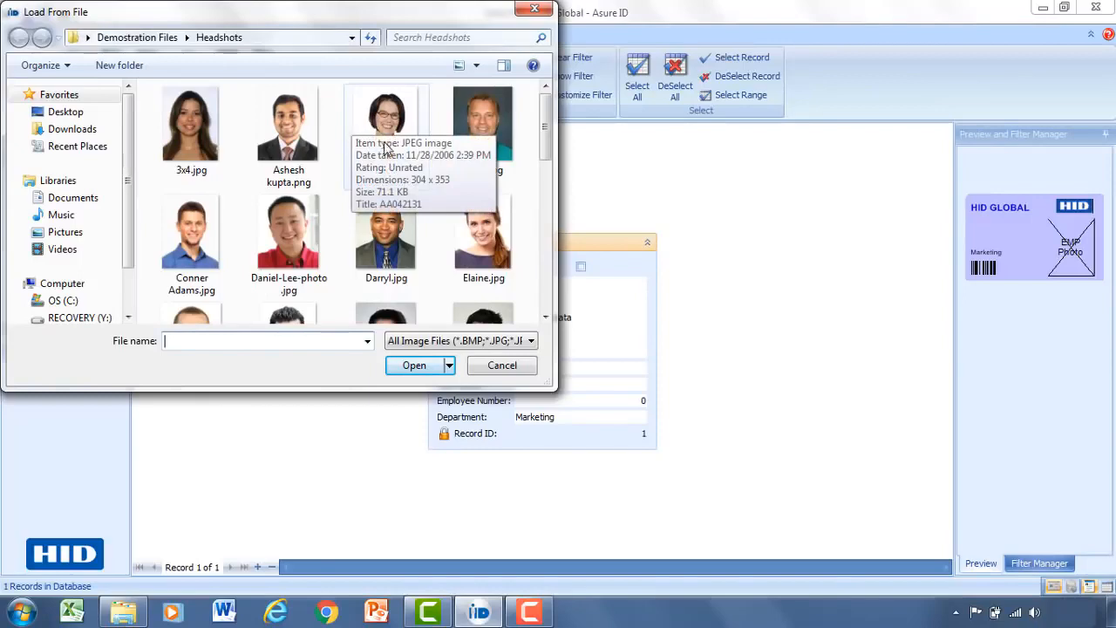
click(370, 157)
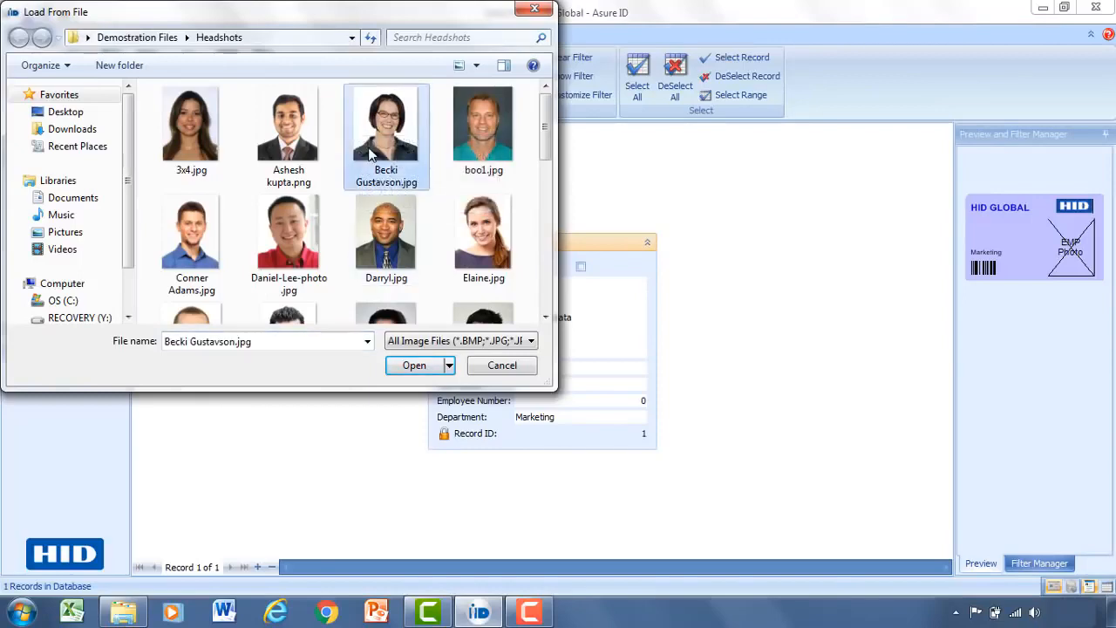
click(415, 365)
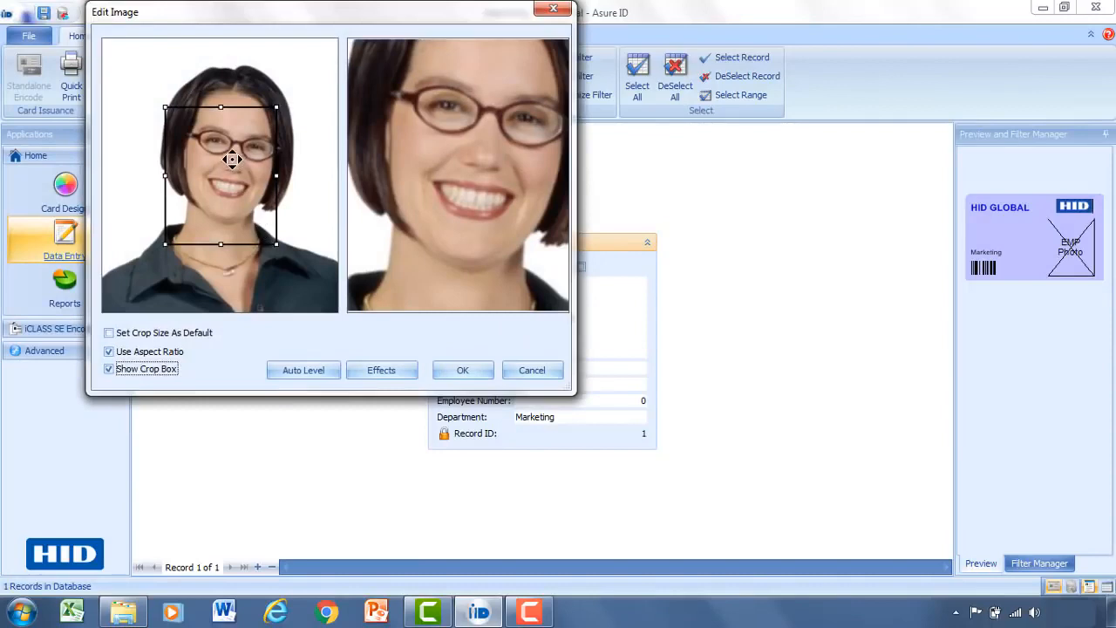
Crop the headshot to frame the face and shoulders and apply it.
drag(232, 158, 163, 56)
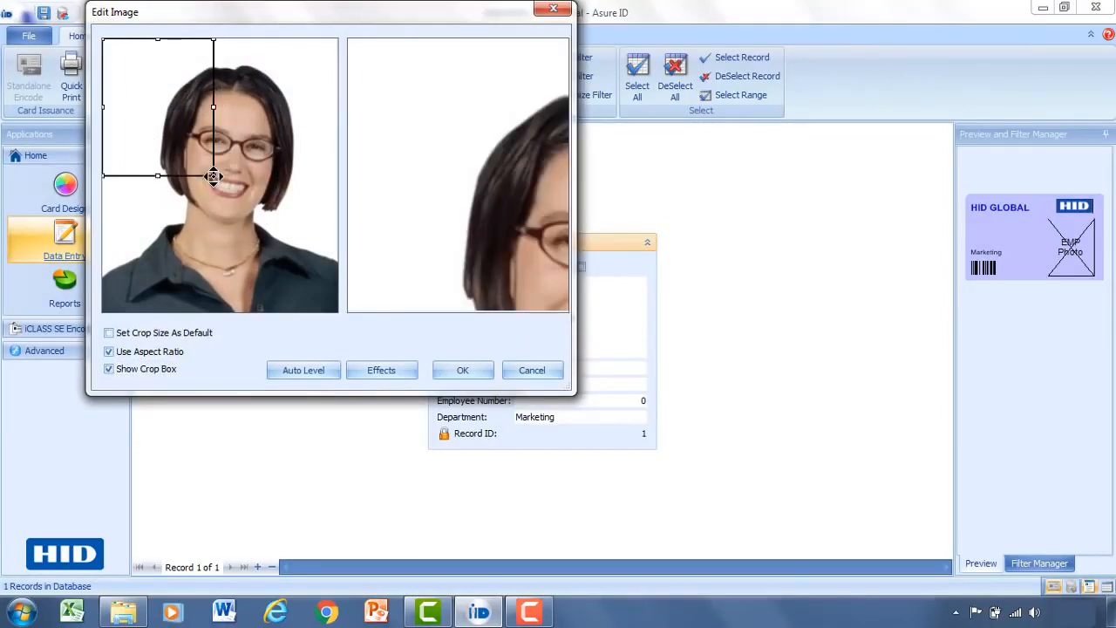
drag(214, 176, 296, 322)
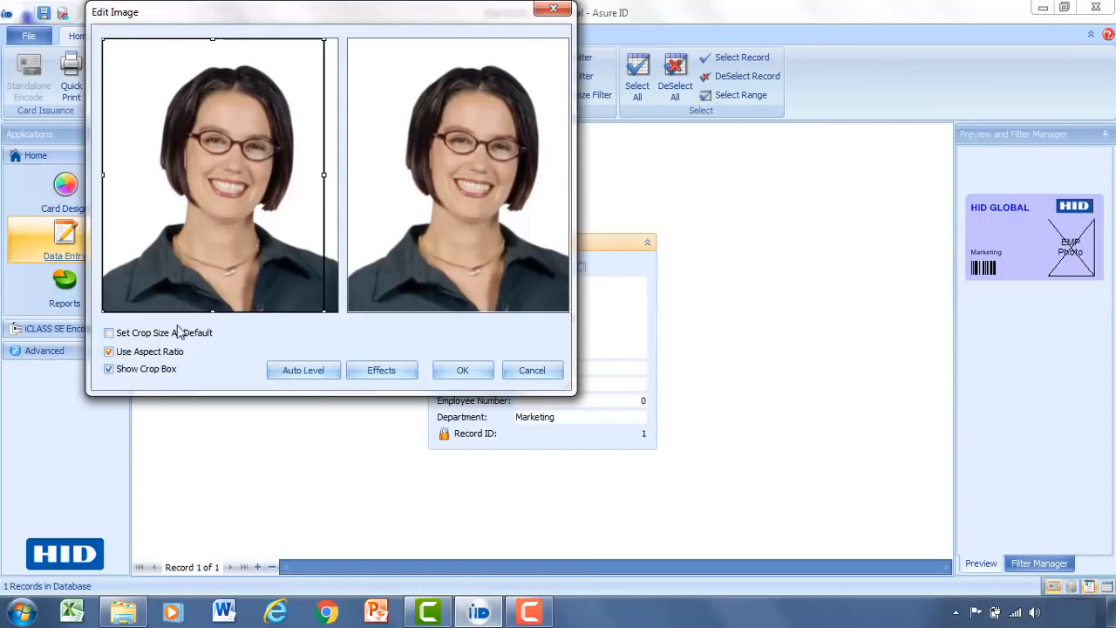
drag(214, 183, 272, 97)
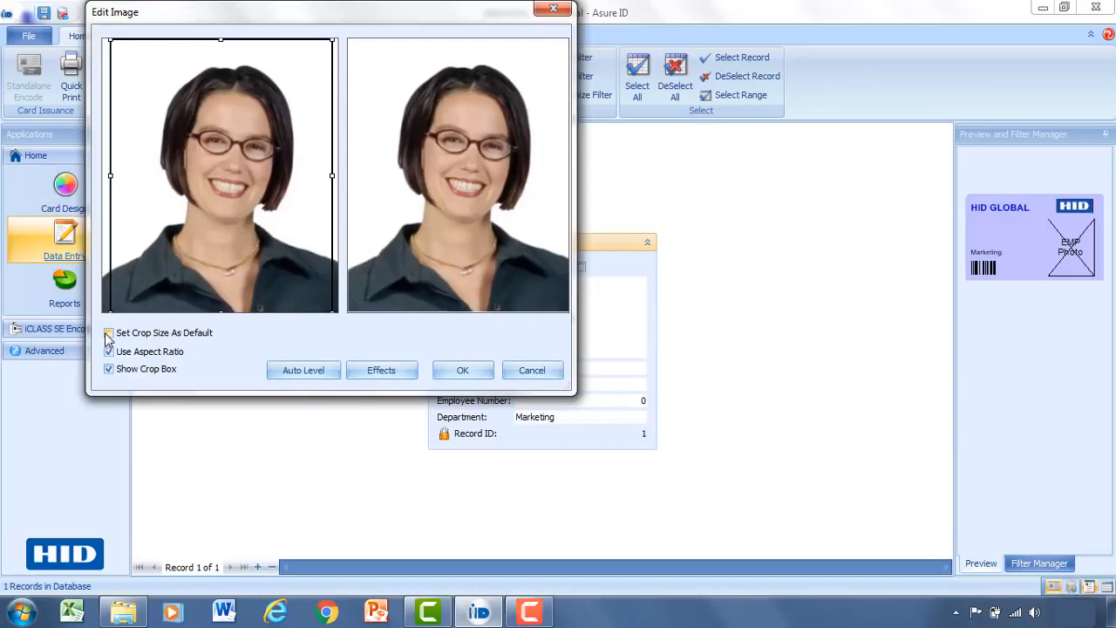
click(443, 370)
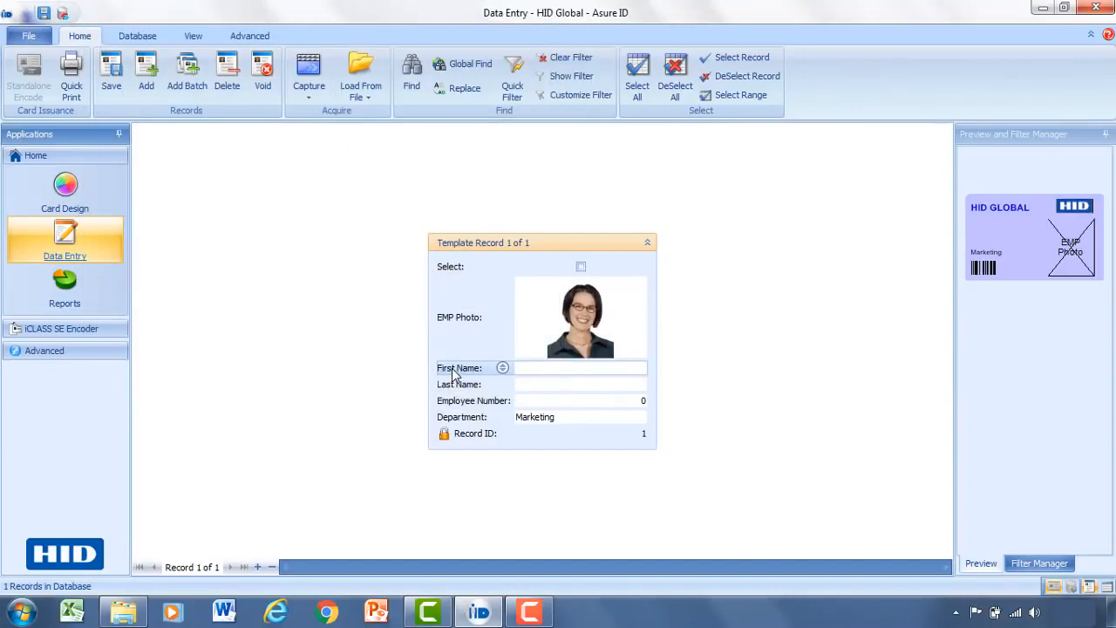
Enter the employee's first name, last name and employee number, keeping Marketing as the department.
click(581, 368)
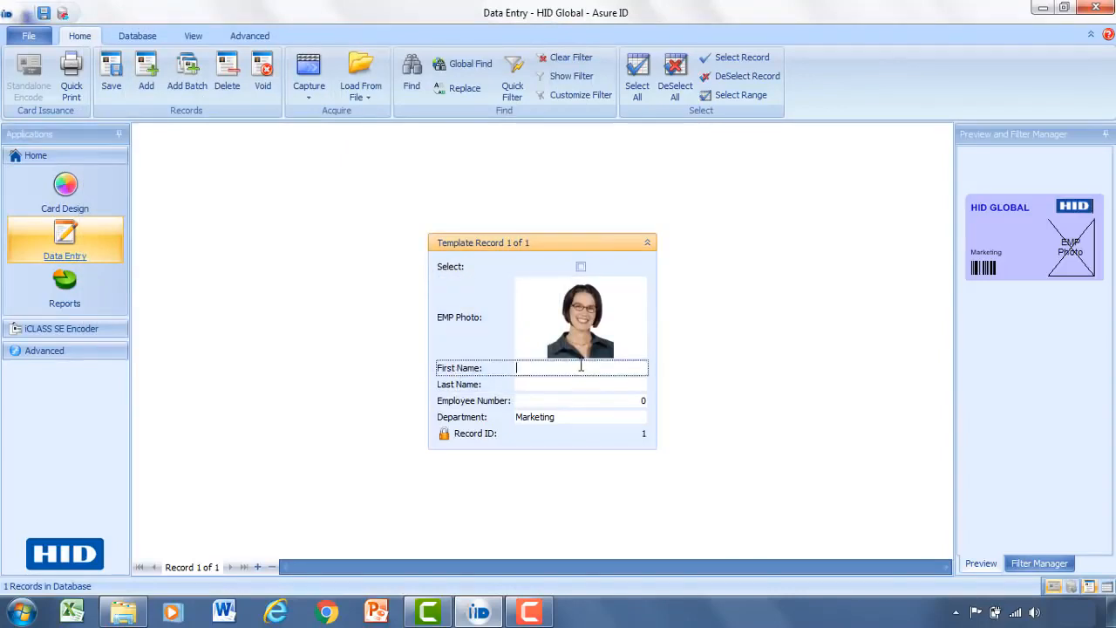
key(Tab)
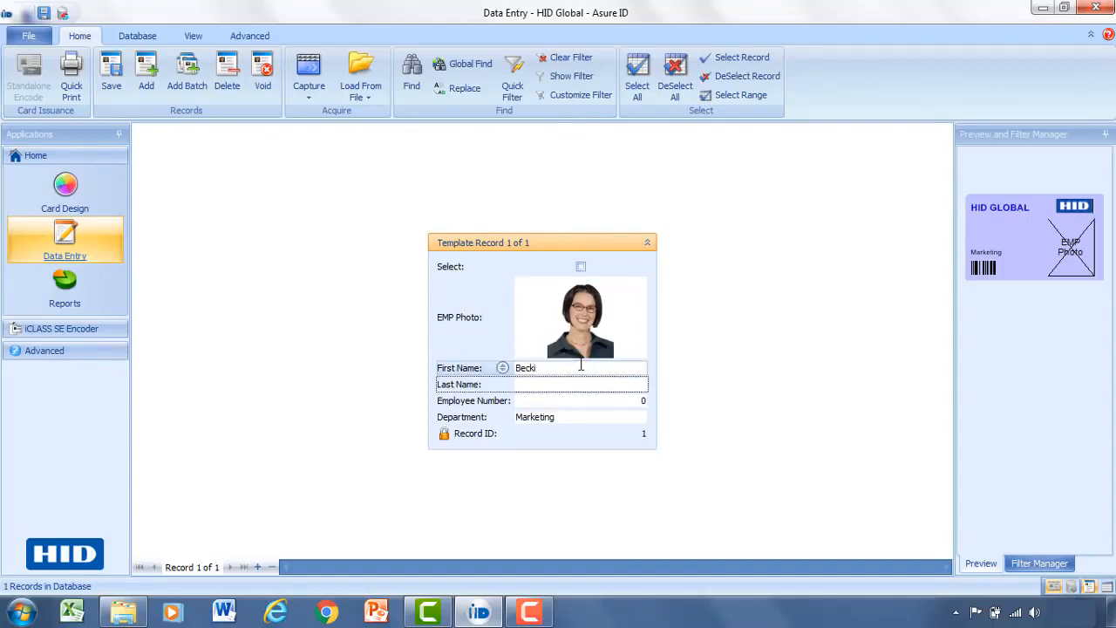
click(635, 399)
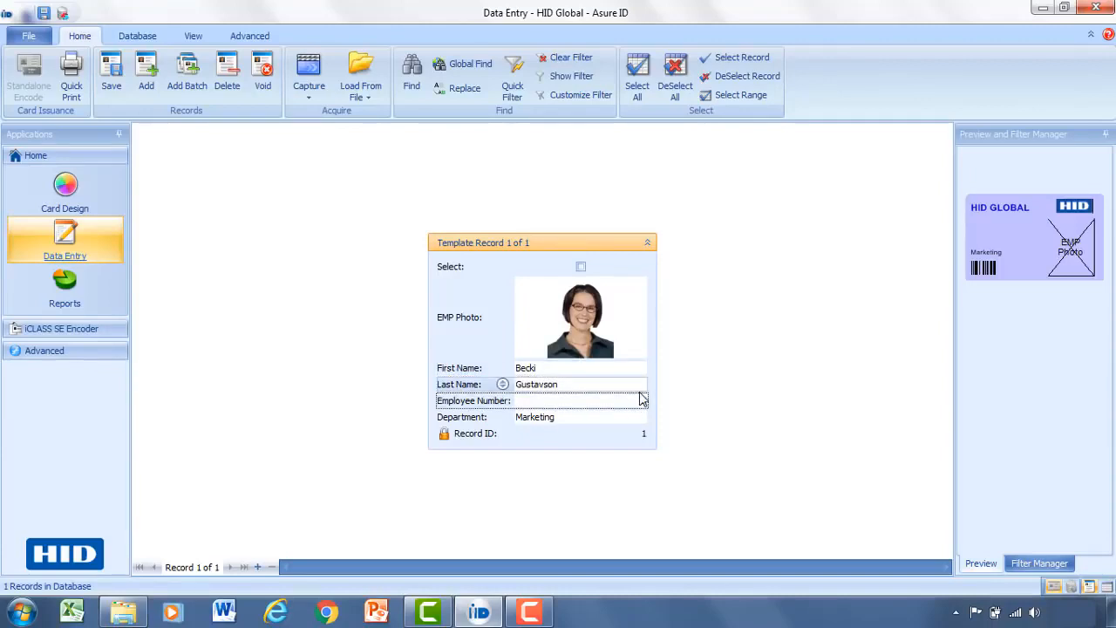
text(5599324)
click(622, 416)
click(622, 416)
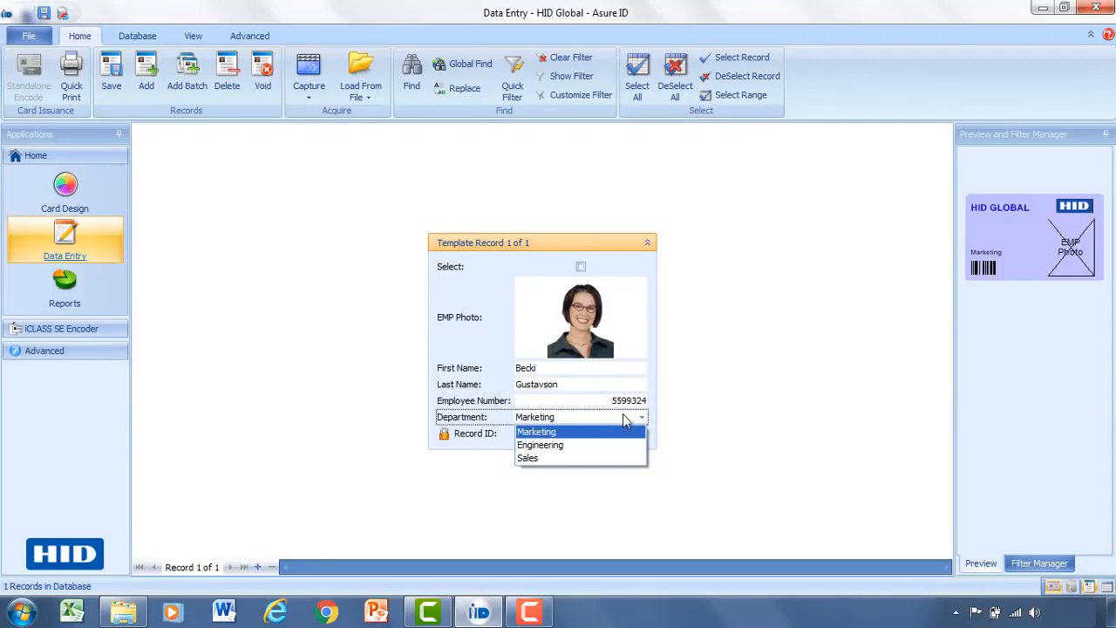
click(581, 432)
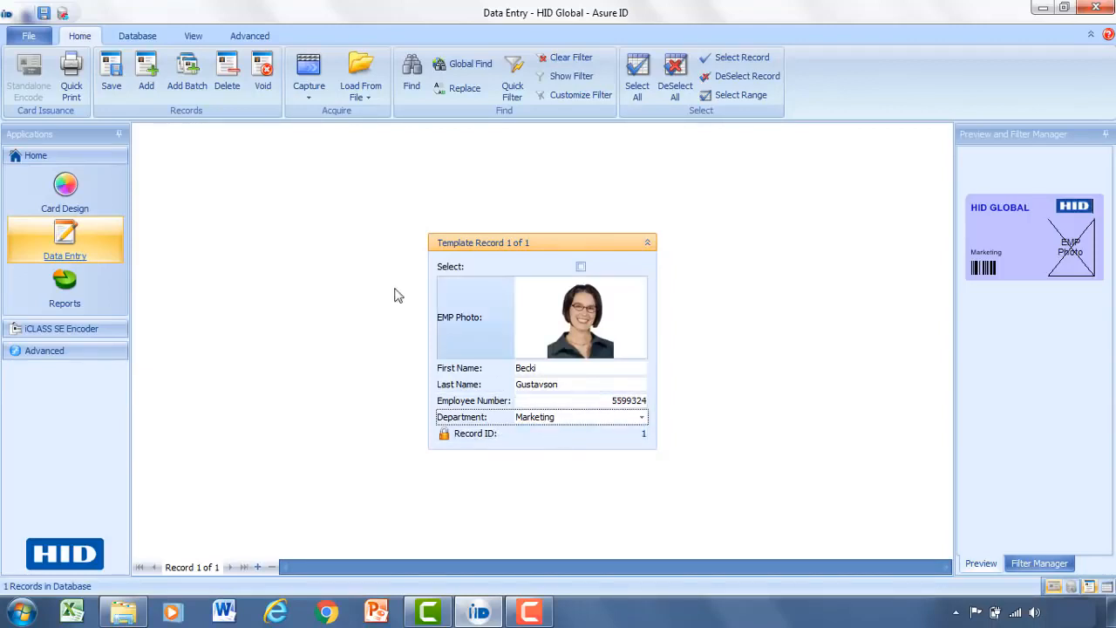
Save the record, then check and close the enlarged card preview.
click(117, 77)
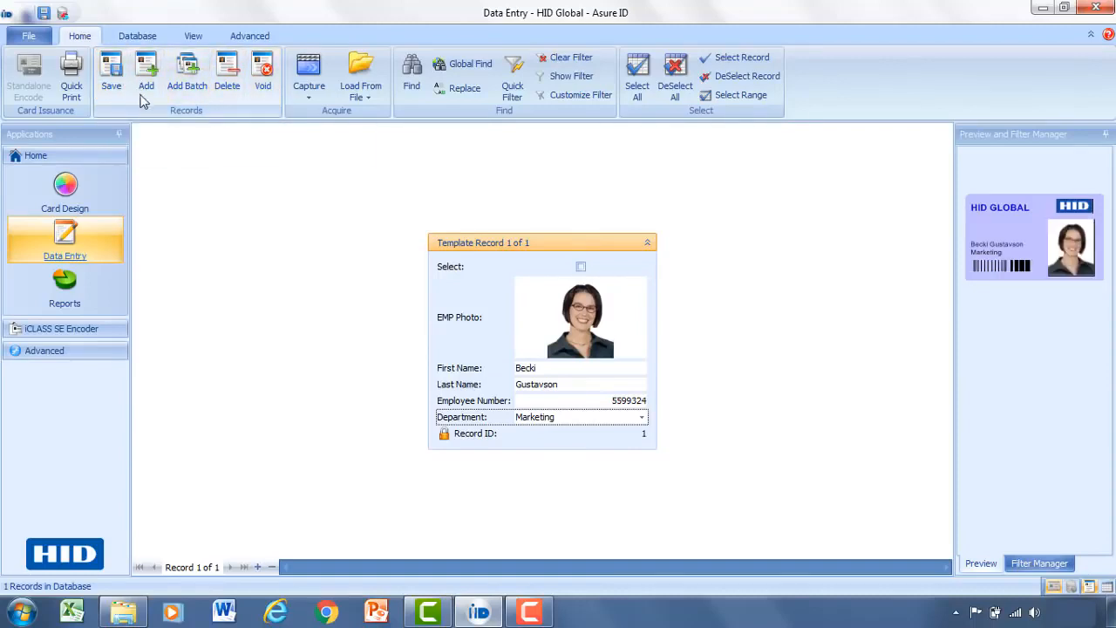
double_click(1031, 252)
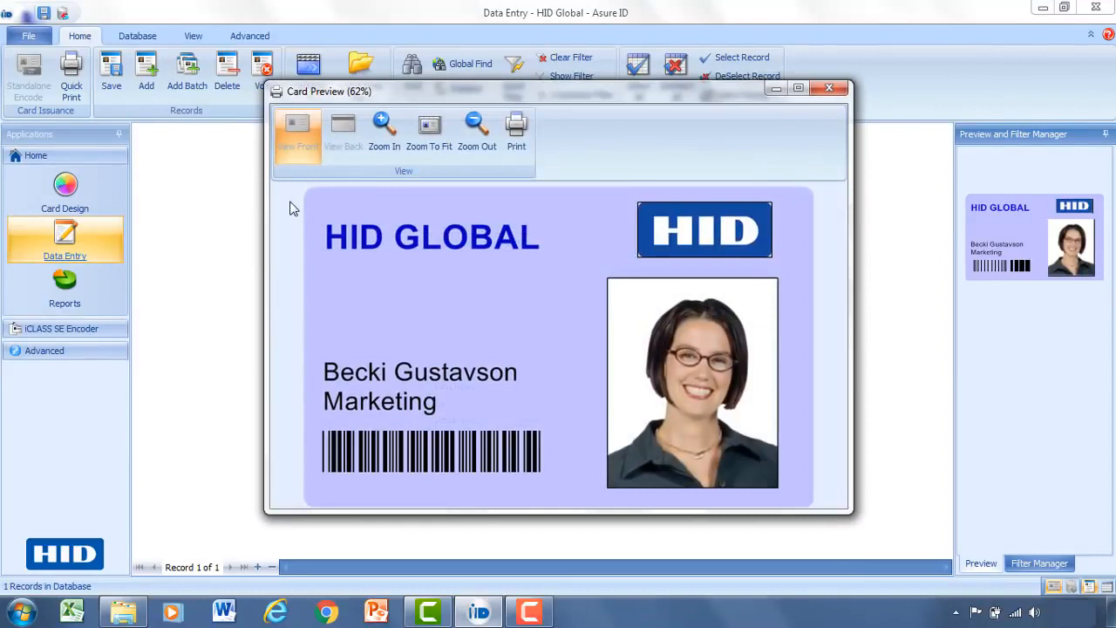
click(832, 88)
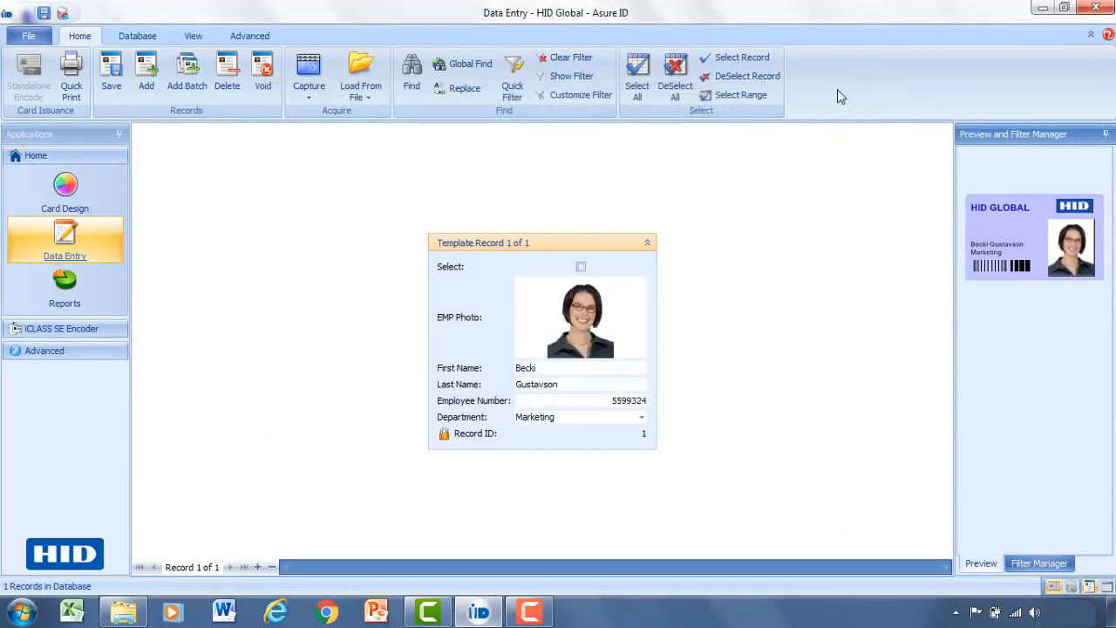
Add a new blank record and load the second employee's headshot from file.
click(147, 88)
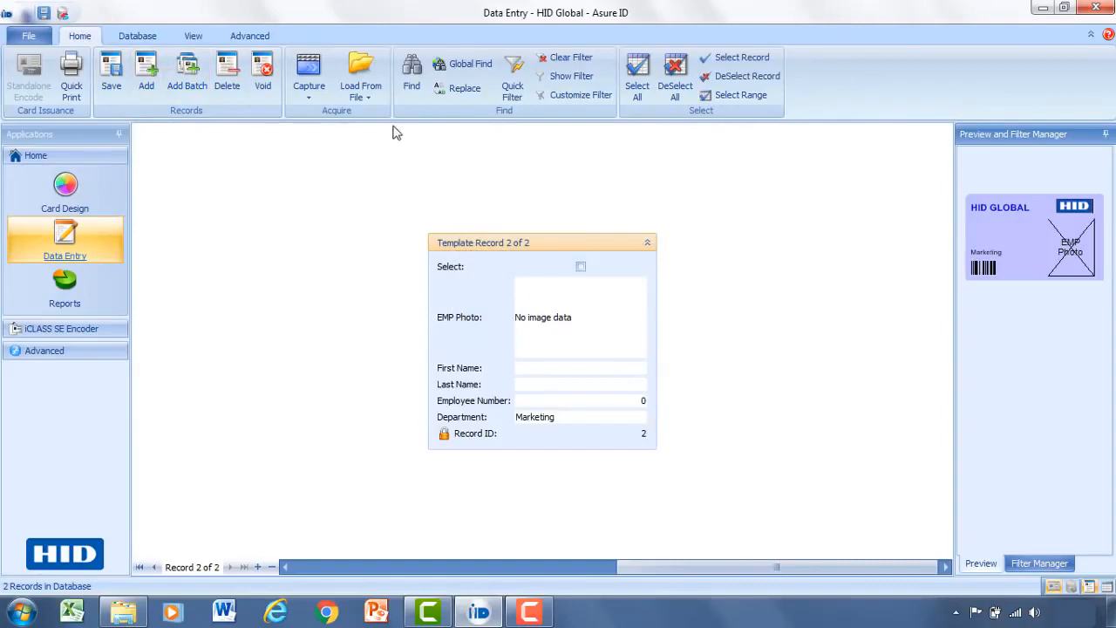
click(359, 87)
click(347, 114)
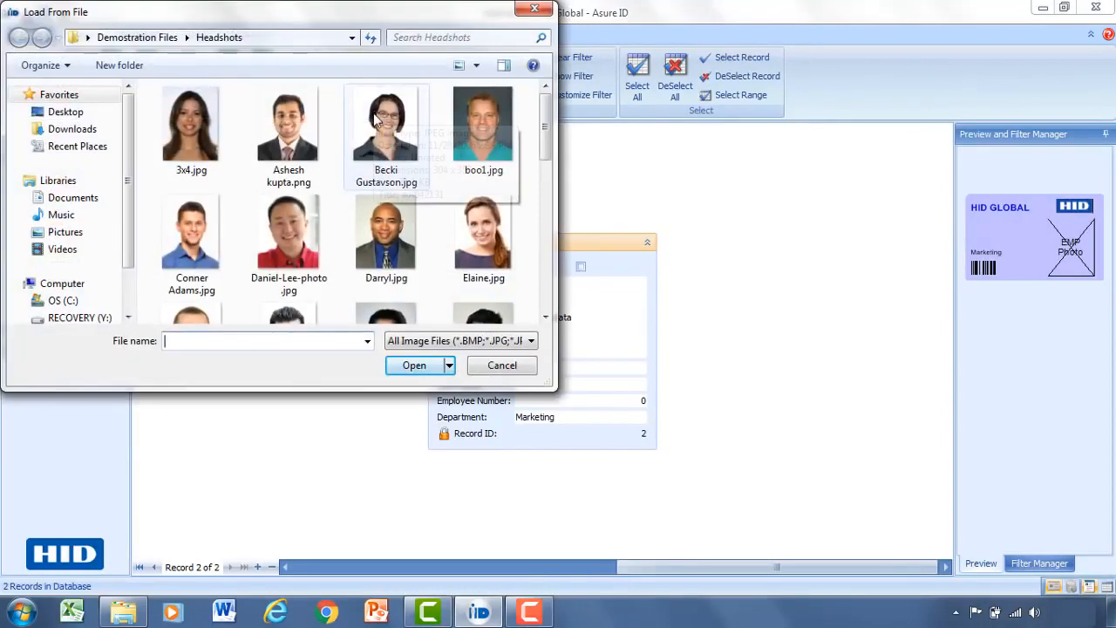
click(290, 224)
double_click(290, 224)
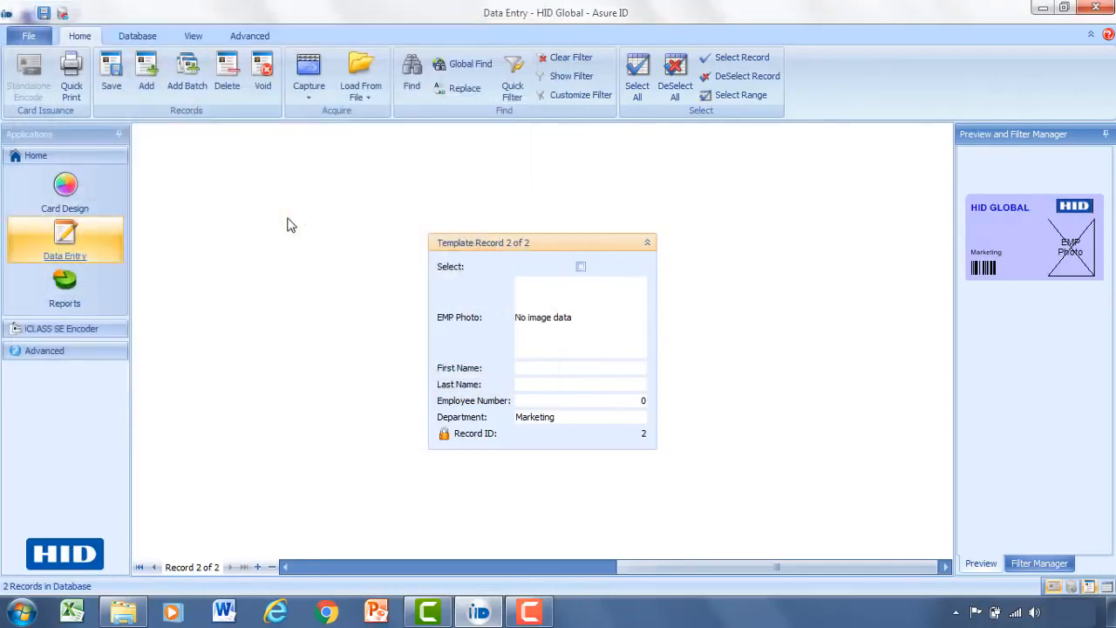
Crop the headshot to frame the man's face and apply it.
drag(149, 187, 95, 117)
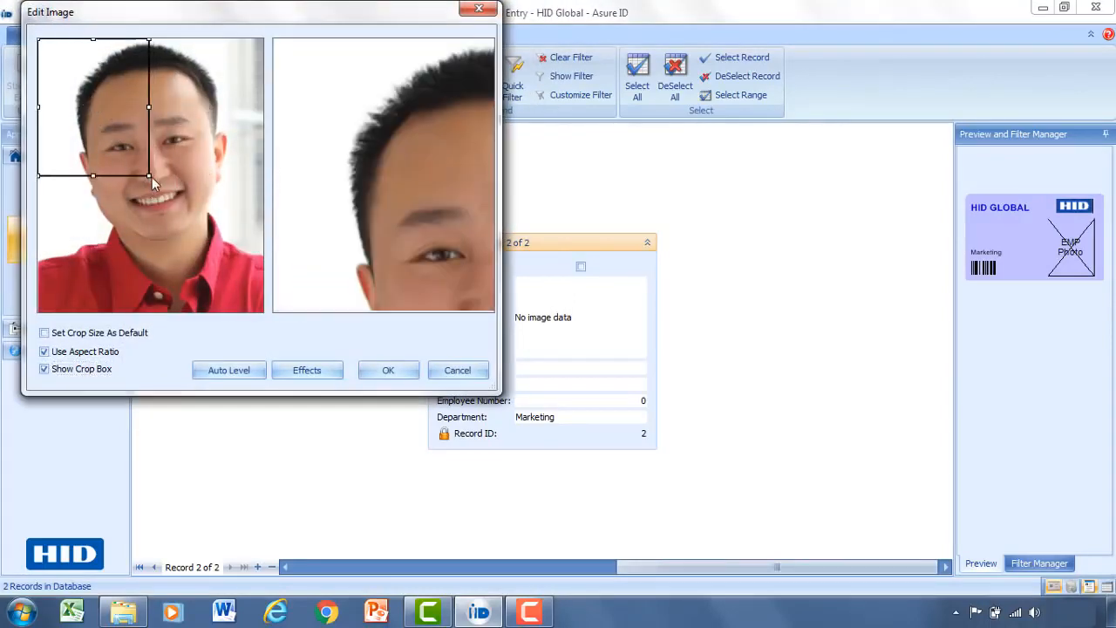
drag(150, 177, 260, 311)
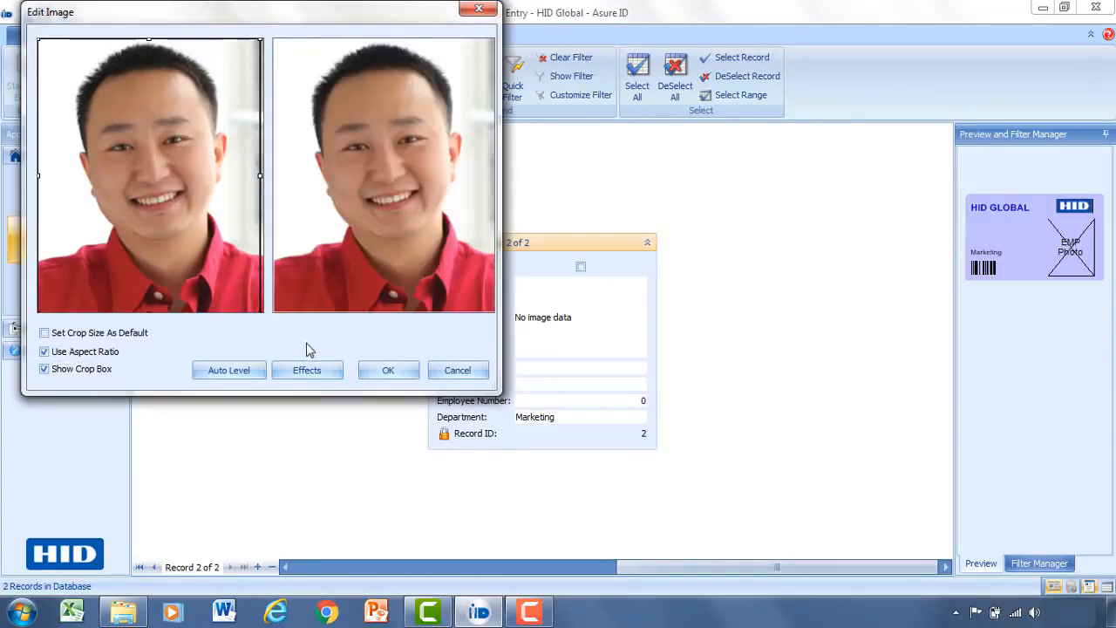
click(388, 370)
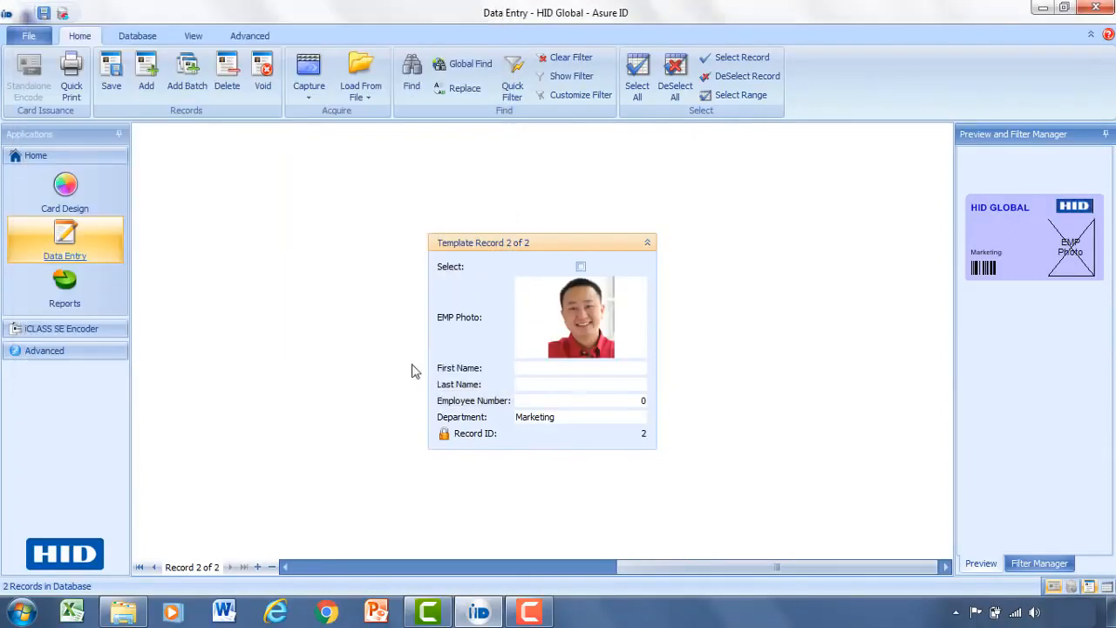
Enter the second employee's first name, last name and employee number, with Engineering department.
click(564, 370)
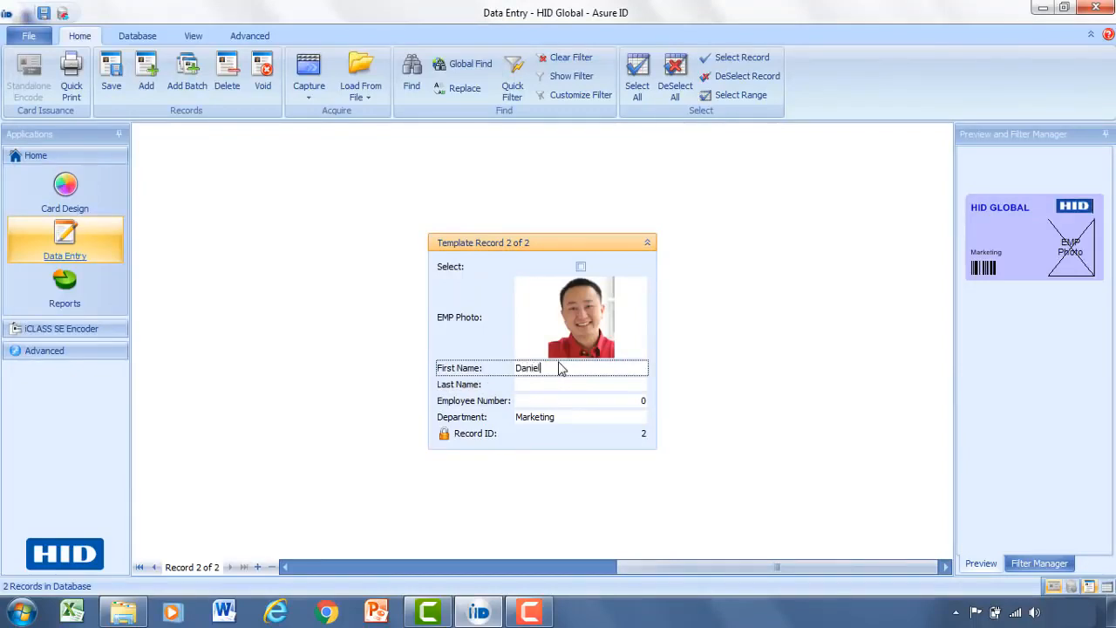
key(Tab)
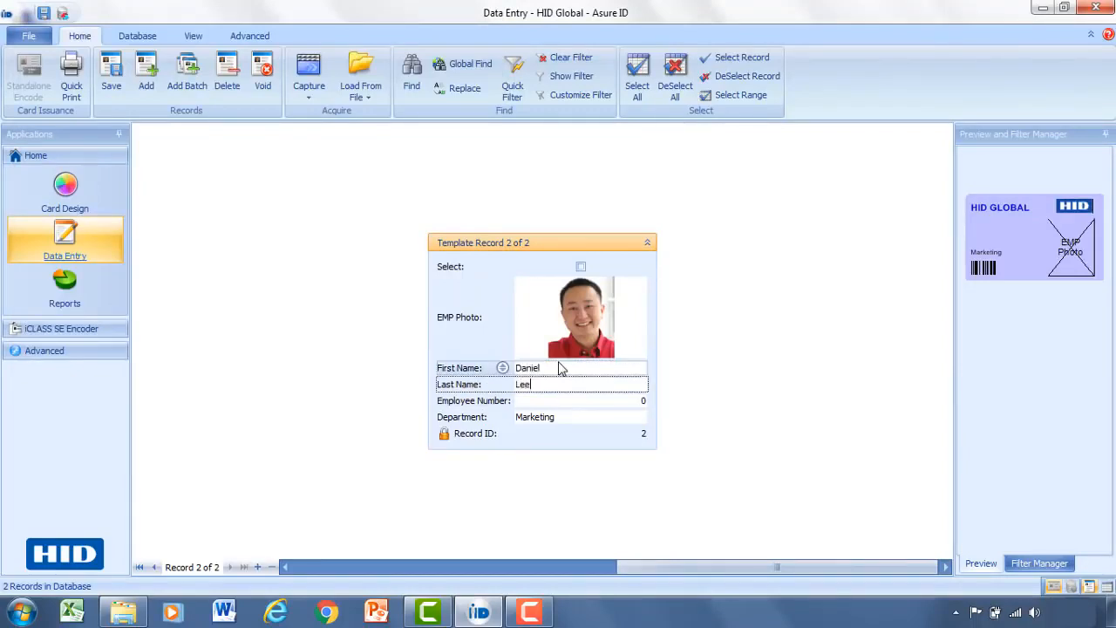
key(Tab)
text(553392)
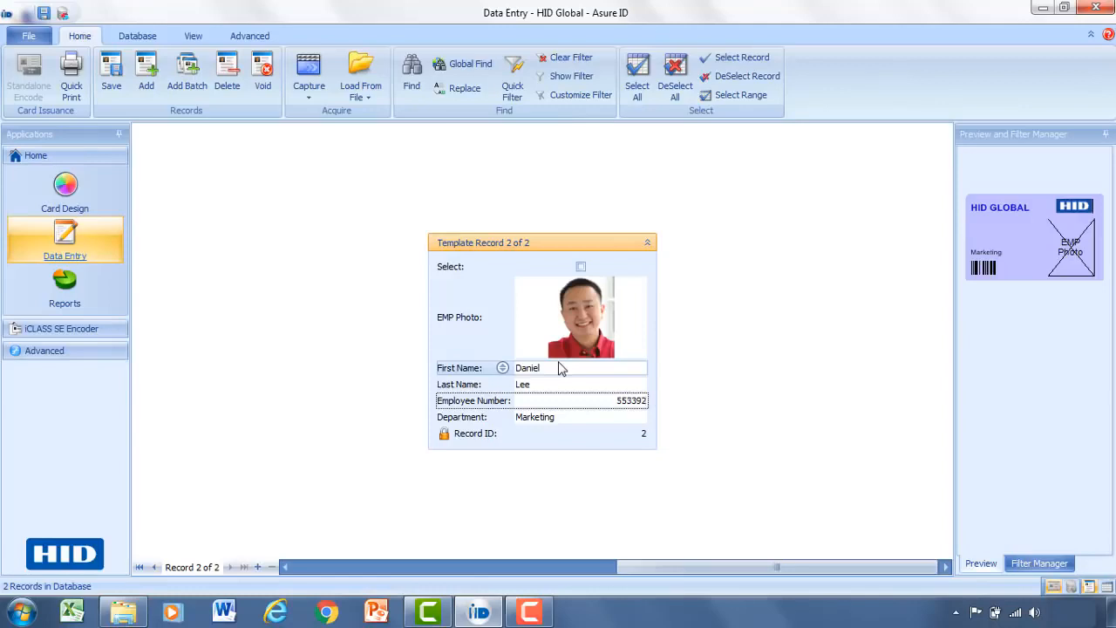
click(636, 417)
click(642, 416)
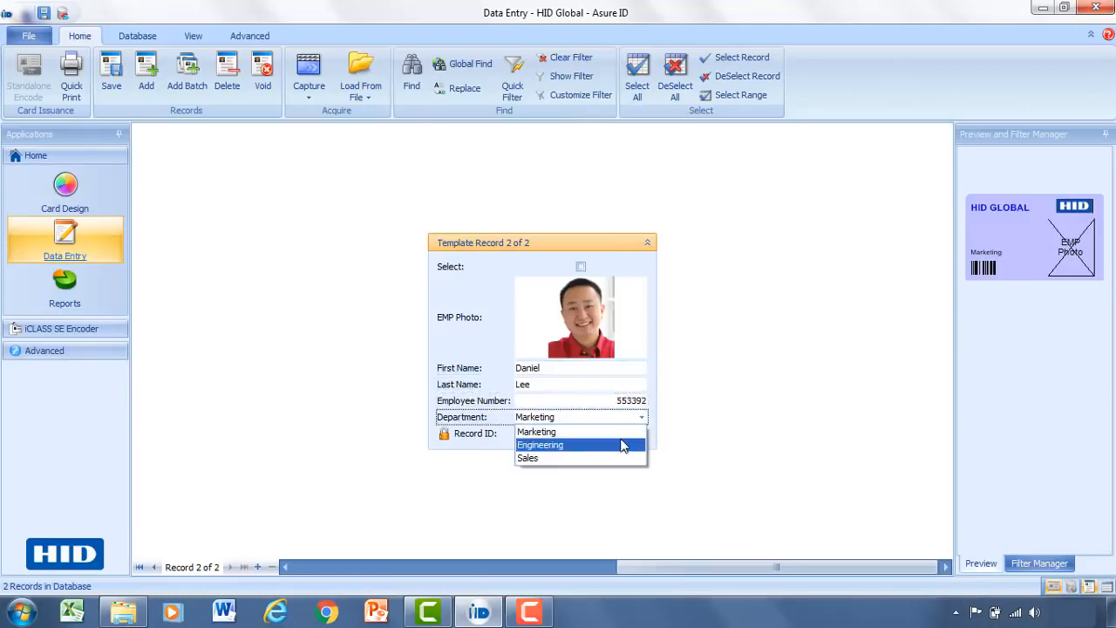
click(623, 446)
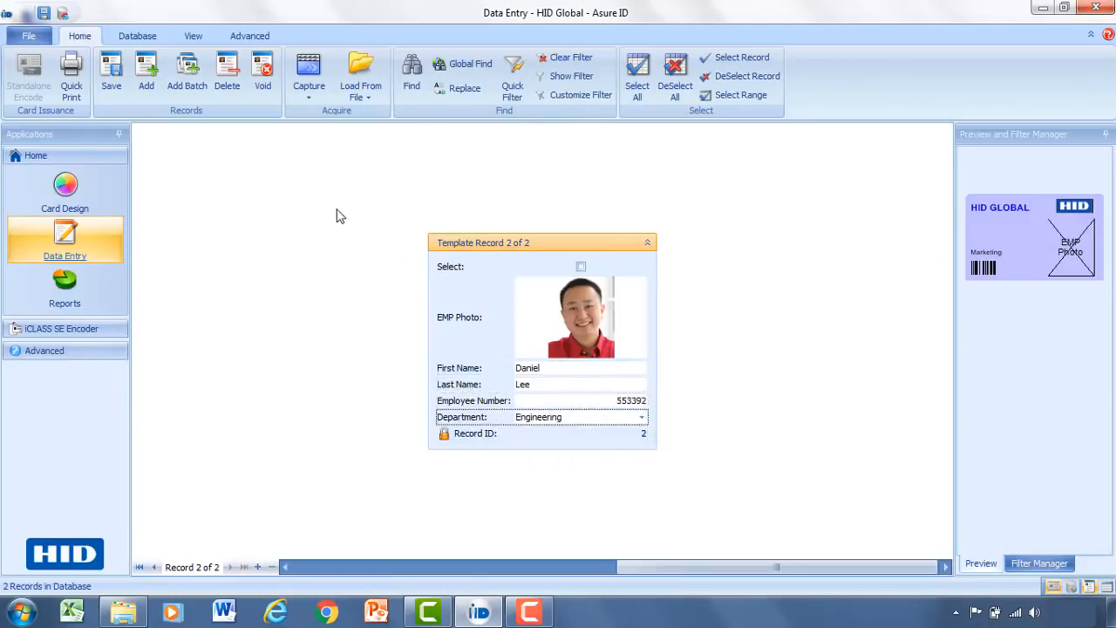
Save the record, then check and close the enlarged card preview.
click(108, 75)
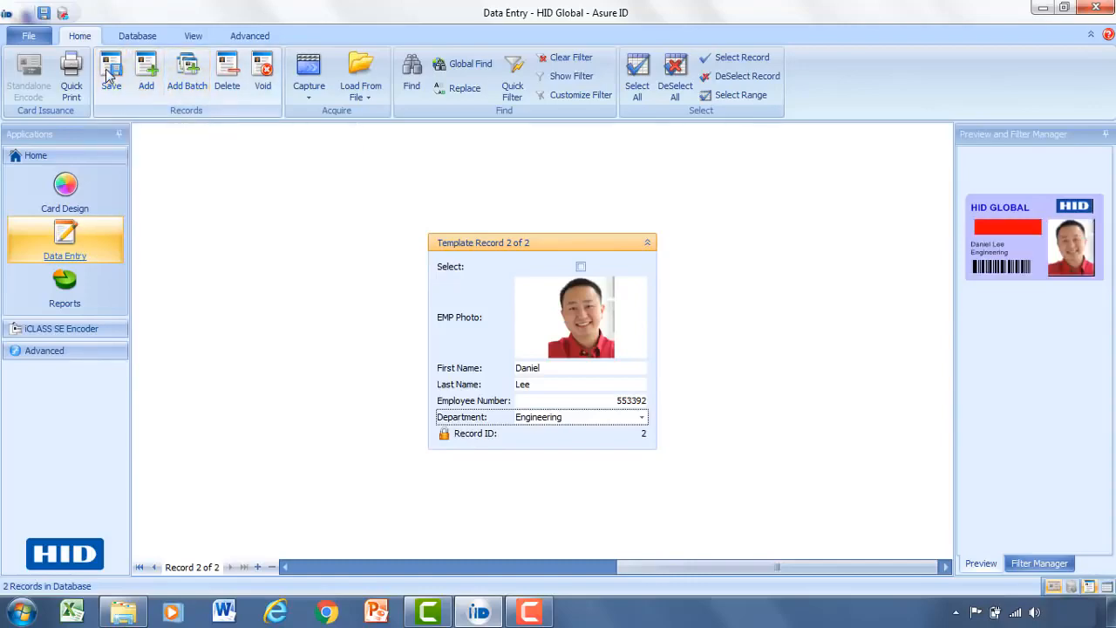
click(1023, 224)
double_click(1023, 224)
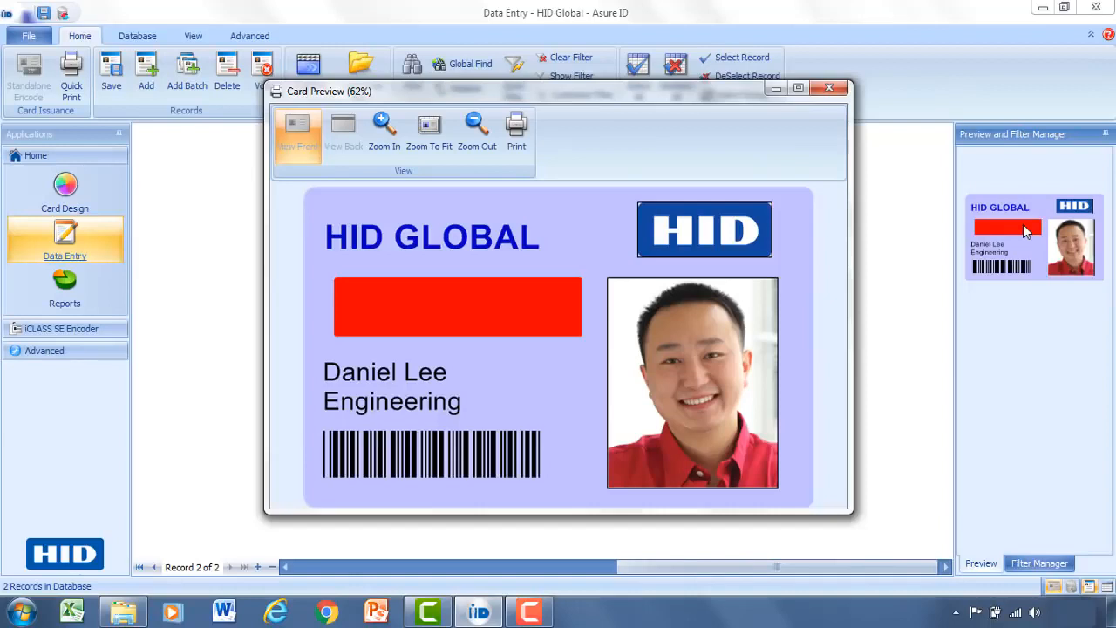
click(830, 88)
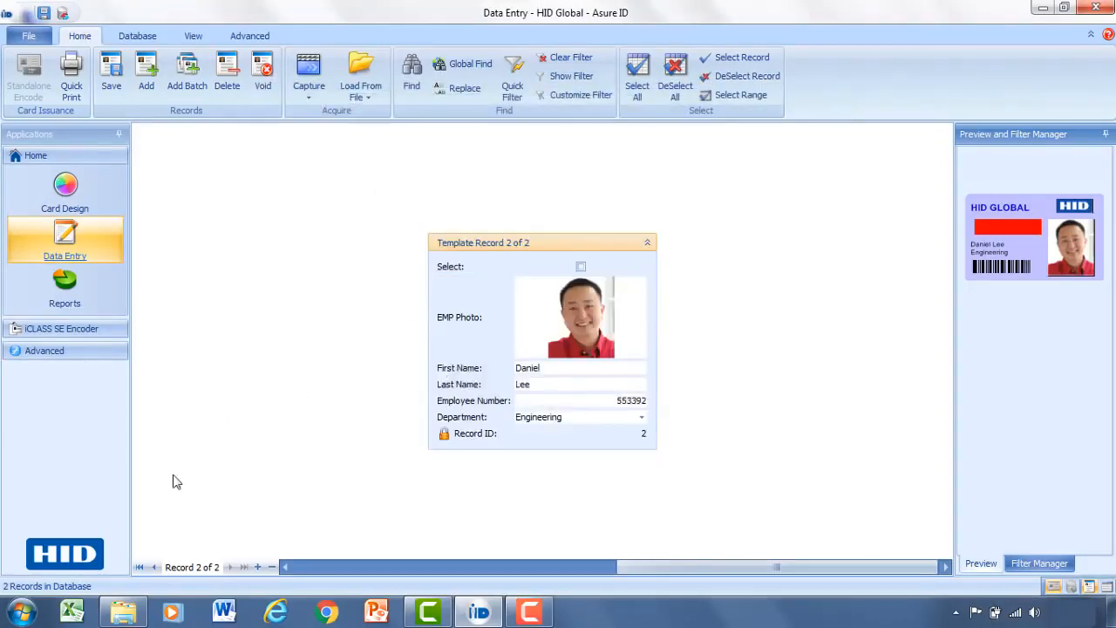
Go back to record 1 and look over the Print Card option without printing.
click(152, 567)
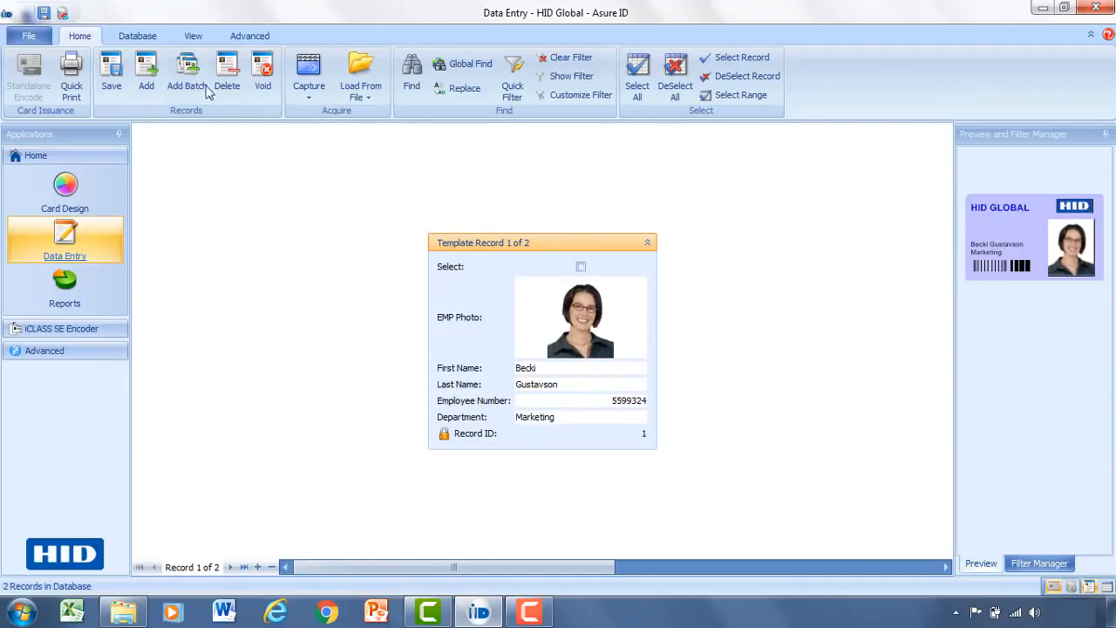
click(30, 38)
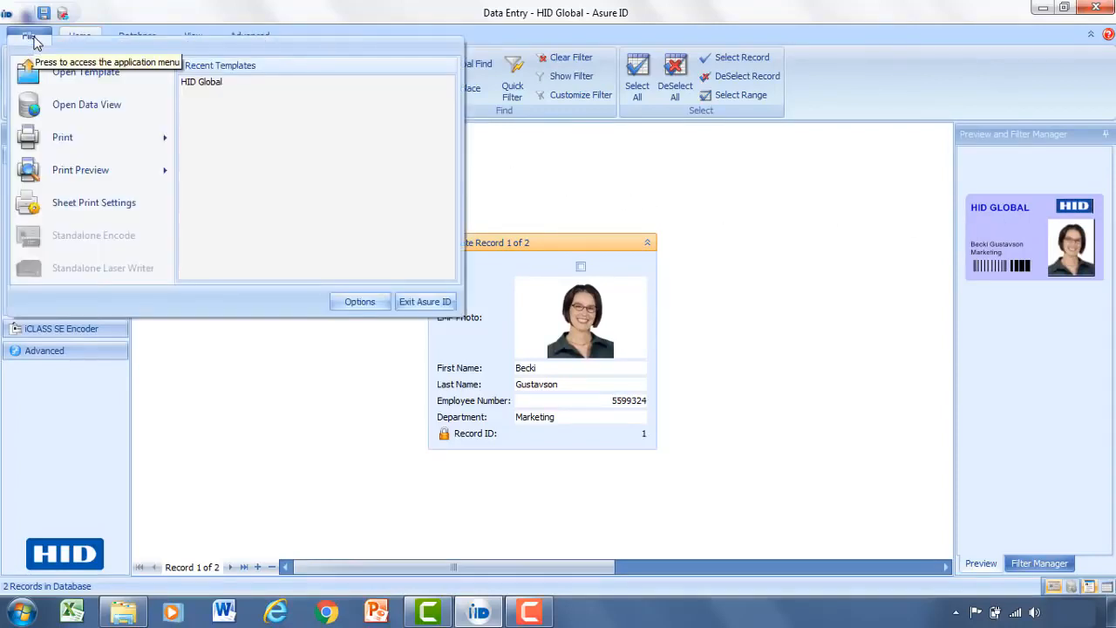
mouse_move(74, 137)
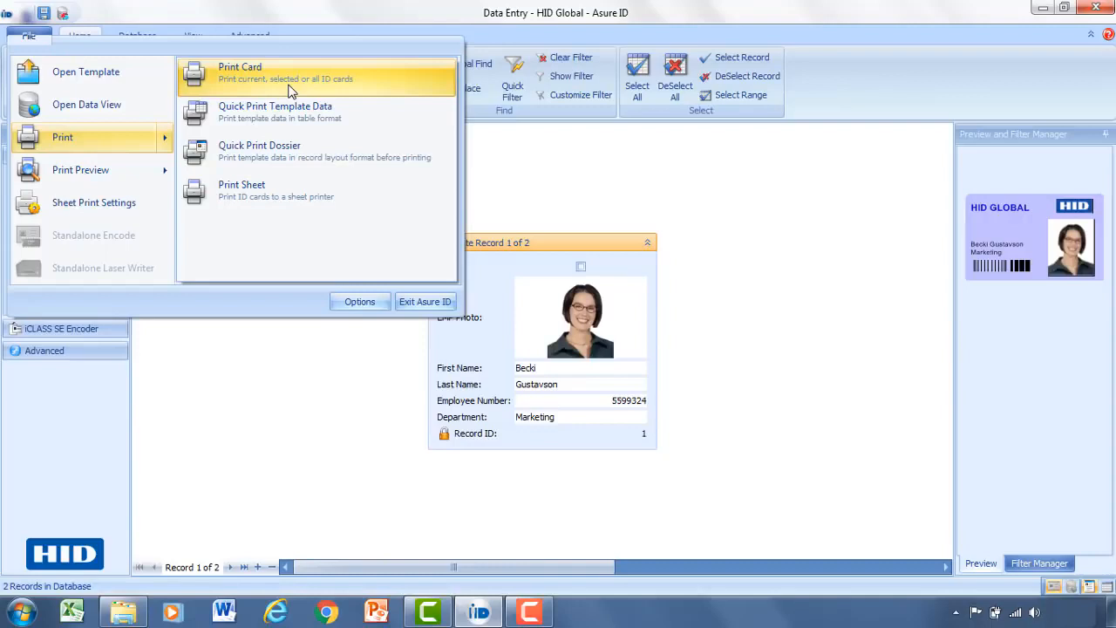
click(519, 152)
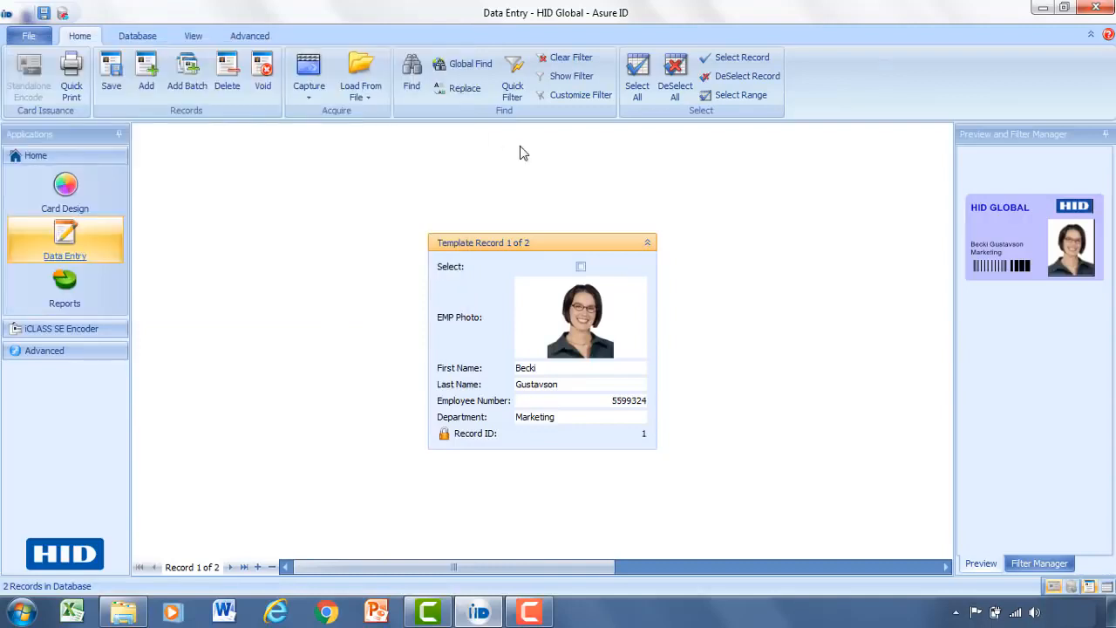